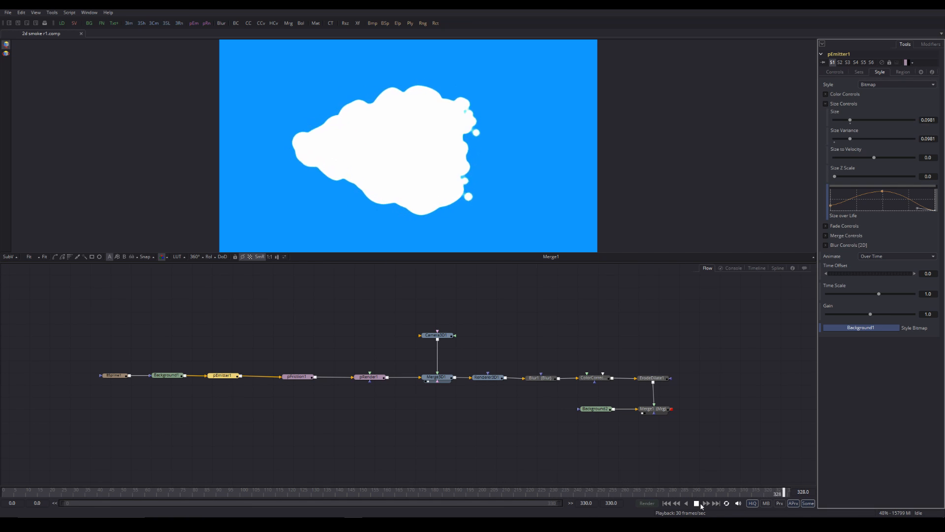
- Create a new composition and add a pEmitter particle node to its flow
key("ctrl+n")
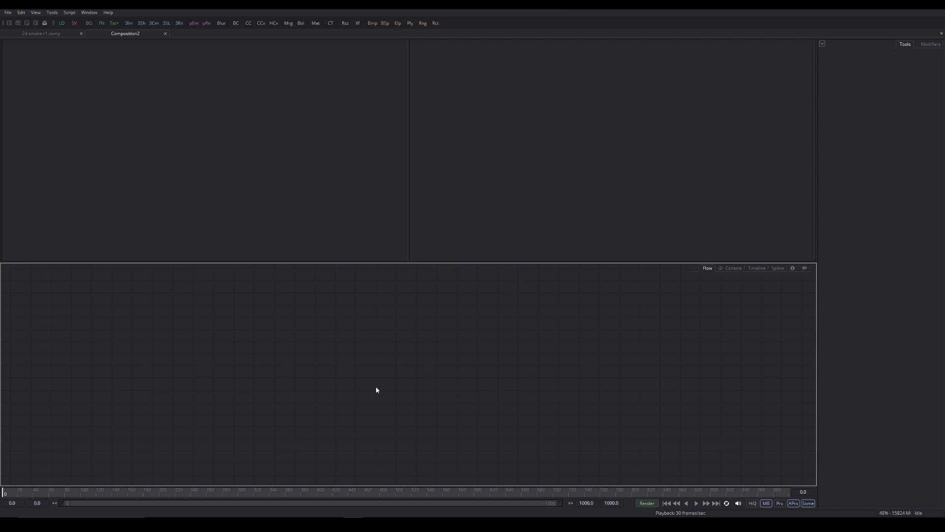
right_click(367, 335)
mouse_move(383, 340)
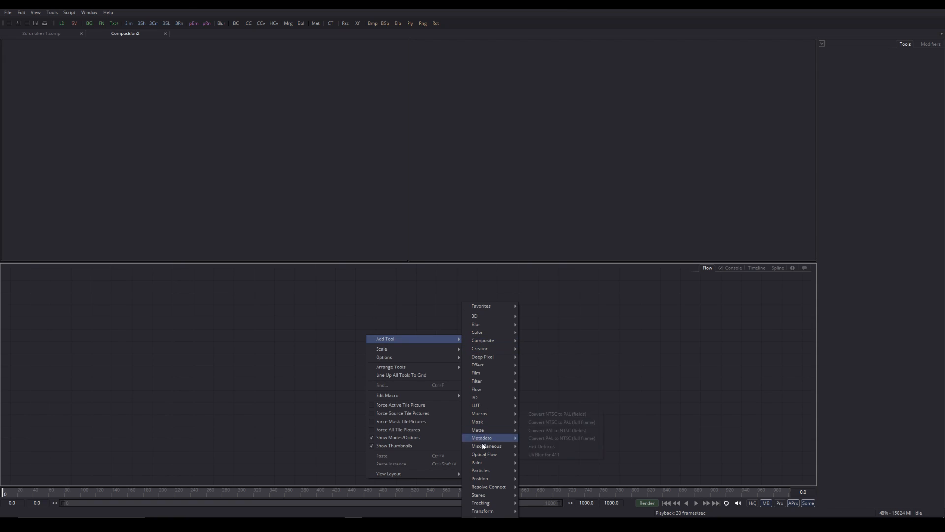
mouse_move(486, 471)
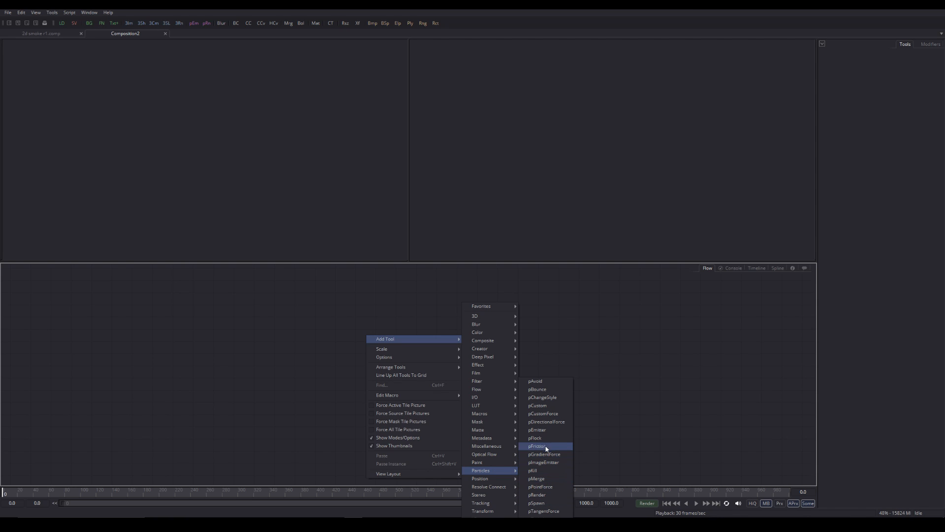
left_click(544, 430)
left_click_drag(361, 339, 296, 379)
left_click(426, 364)
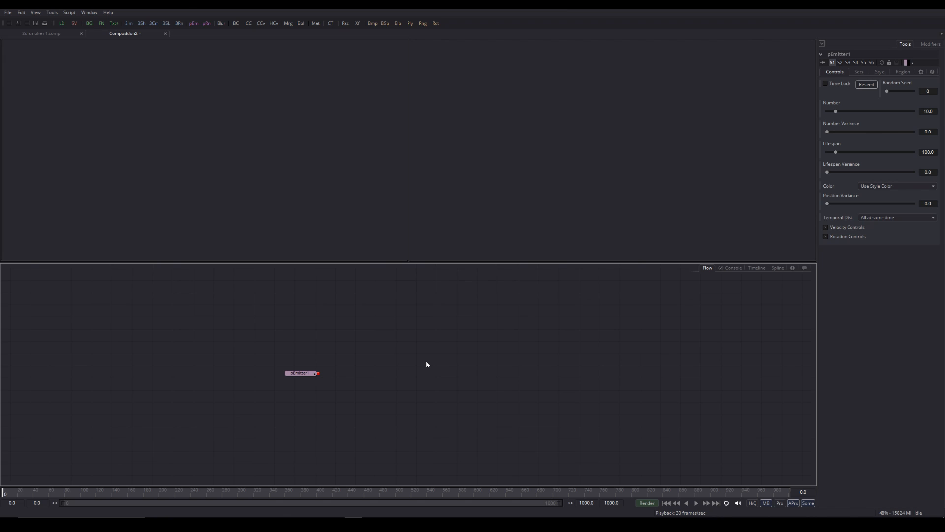
- Find the emitter tool by searching for "emit", add a second pEmitter node, and delete that extra node
key("ctrl+space")
type("emit")
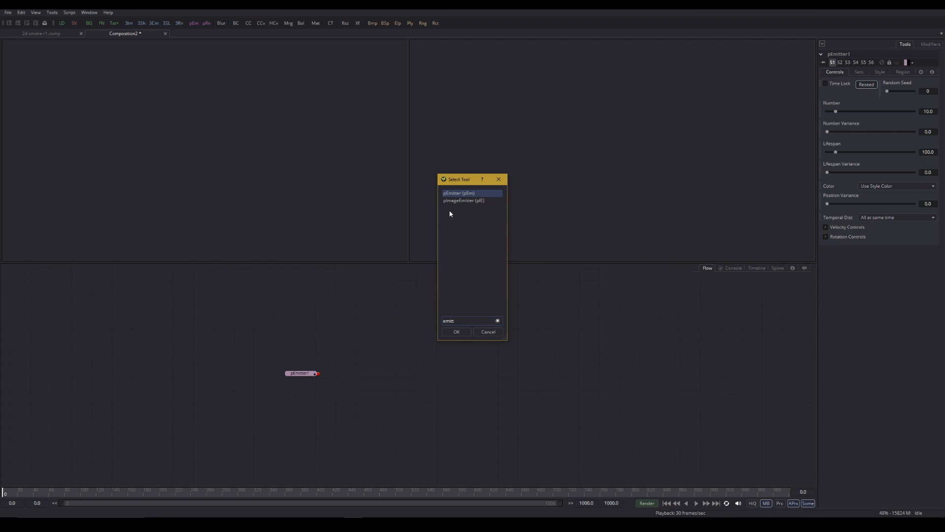
left_click(467, 331)
left_click_drag(401, 334, 387, 380)
left_click(489, 358)
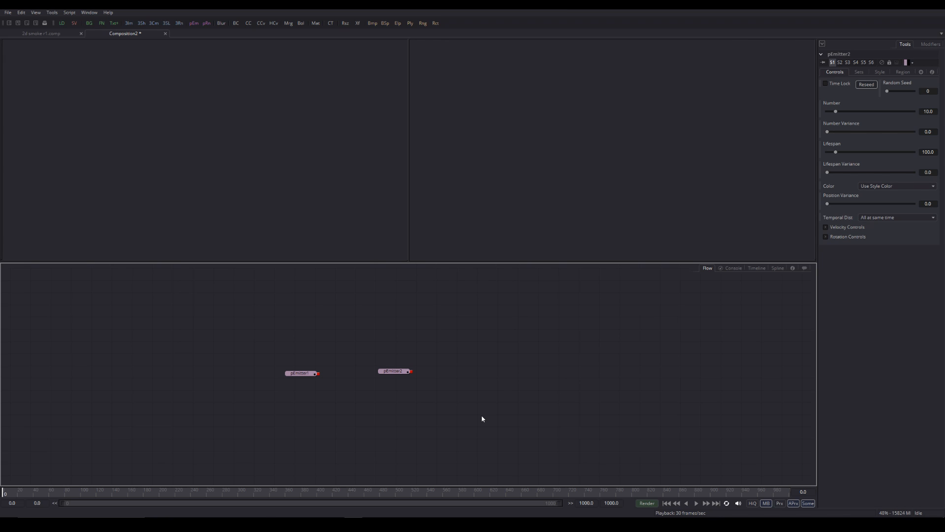
left_click(393, 372)
key("Delete")
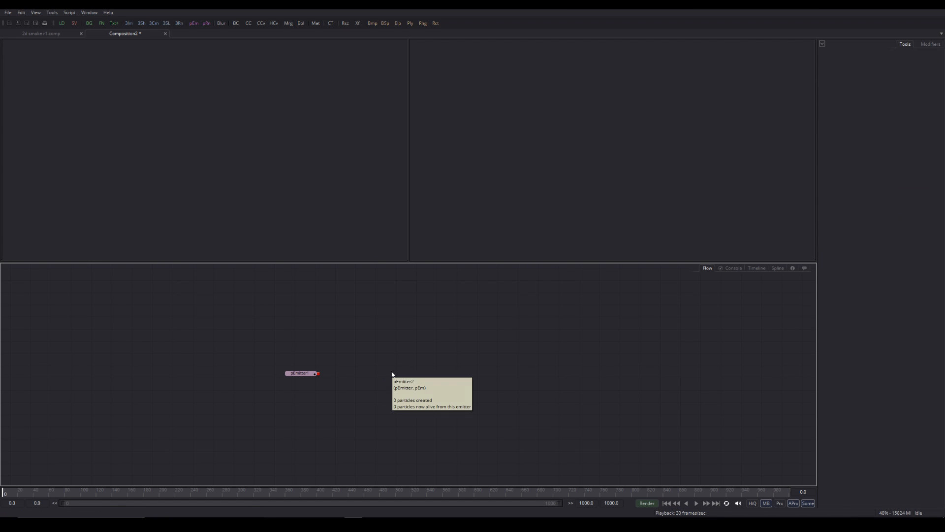
- Add a pRender particle node beside the pEmitter and connect the emitter's output to its input
left_click_drag(297, 373, 343, 377)
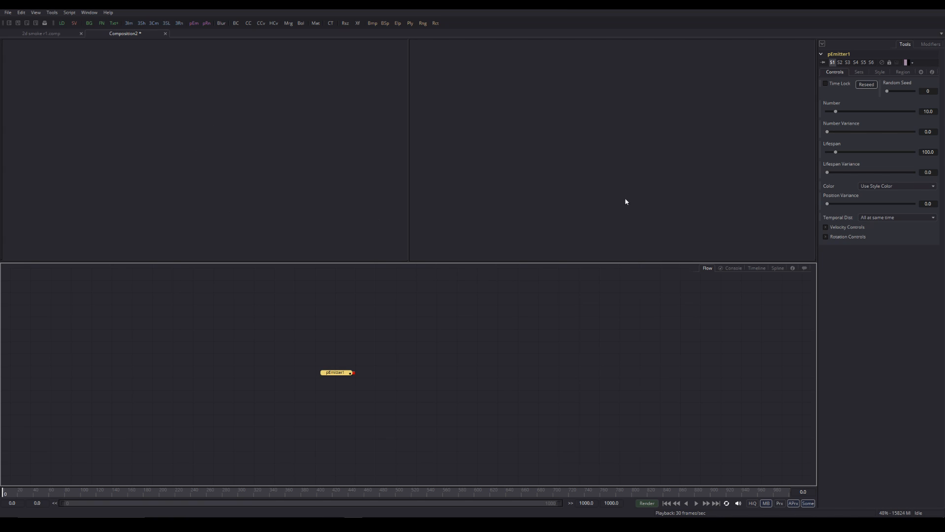
left_click(417, 326)
right_click(401, 317)
mouse_move(417, 322)
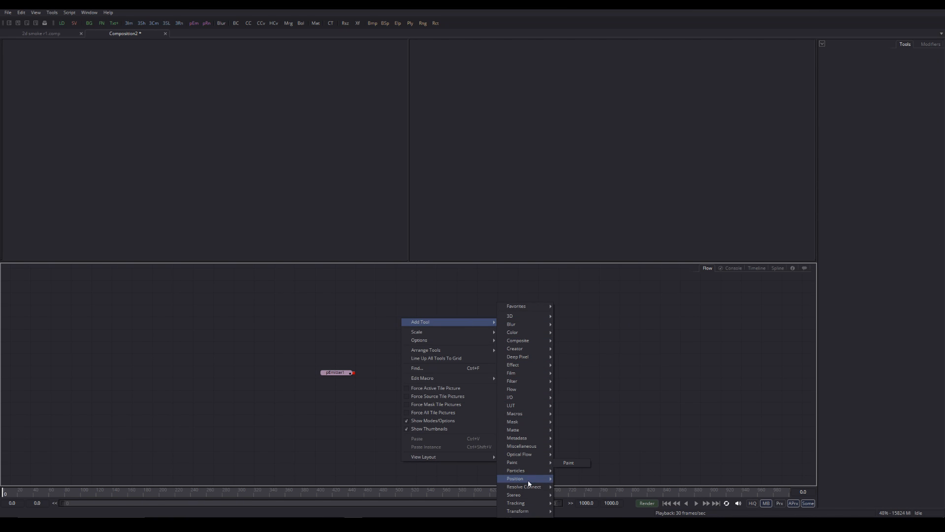
mouse_move(529, 470)
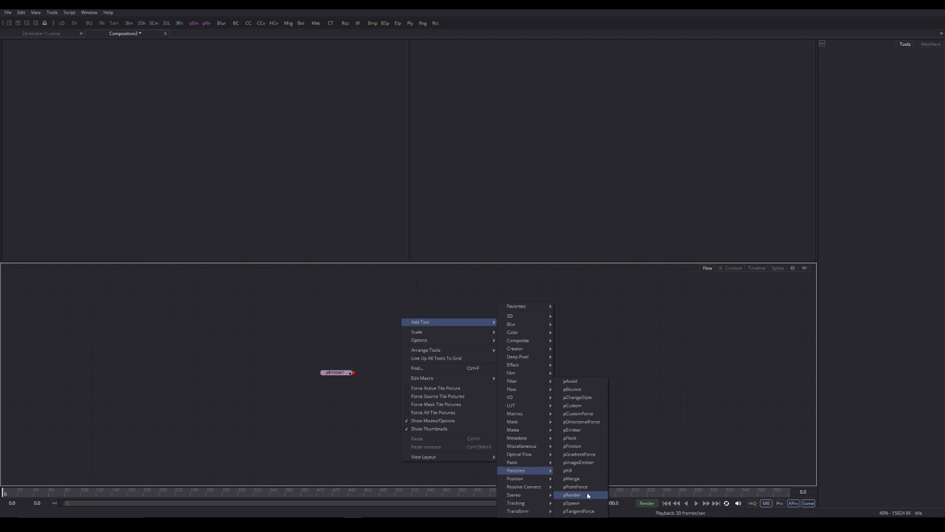
left_click(572, 494)
left_click_drag(406, 319, 433, 375)
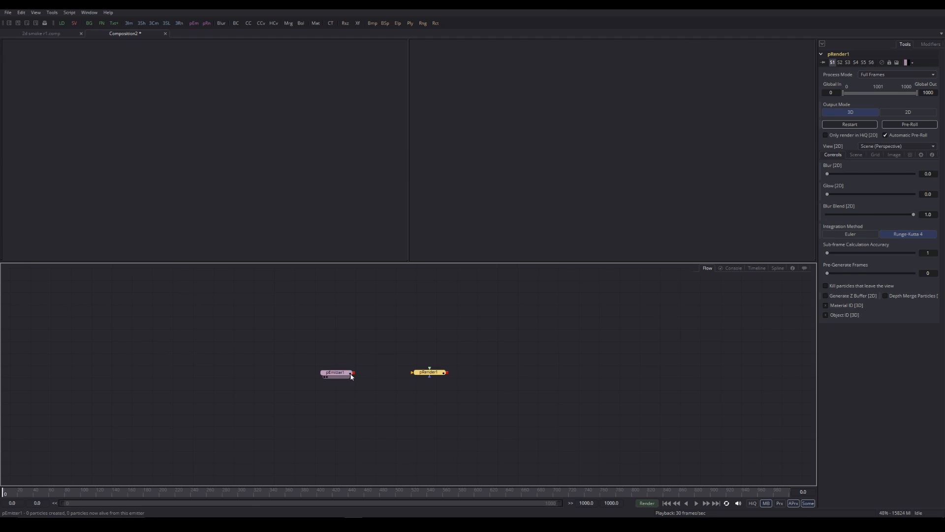
left_click_drag(354, 373, 414, 375)
left_click(418, 376)
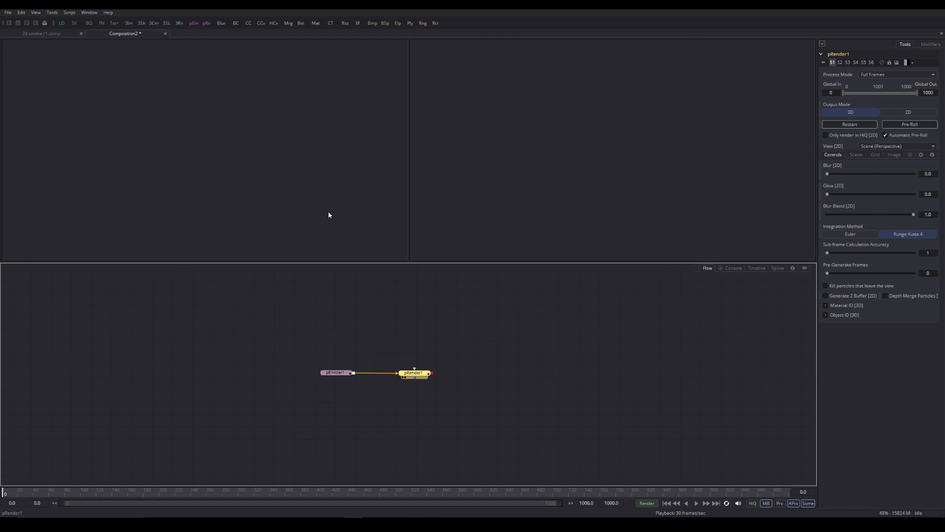
- Show the pRender node in the first viewer and frame the emitter sphere in the 3D perspective view
key("1")
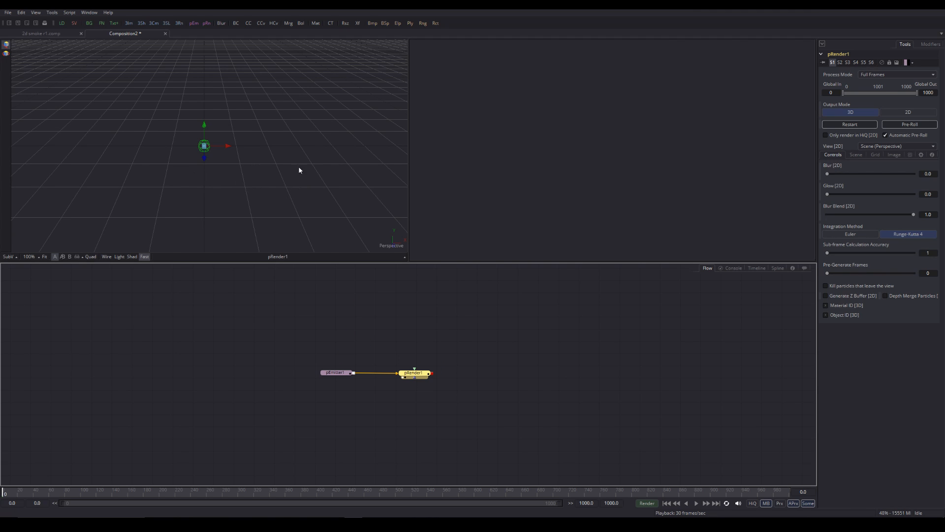
left_click_drag(416, 377, 433, 377)
left_click_drag(320, 154, 201, 120)
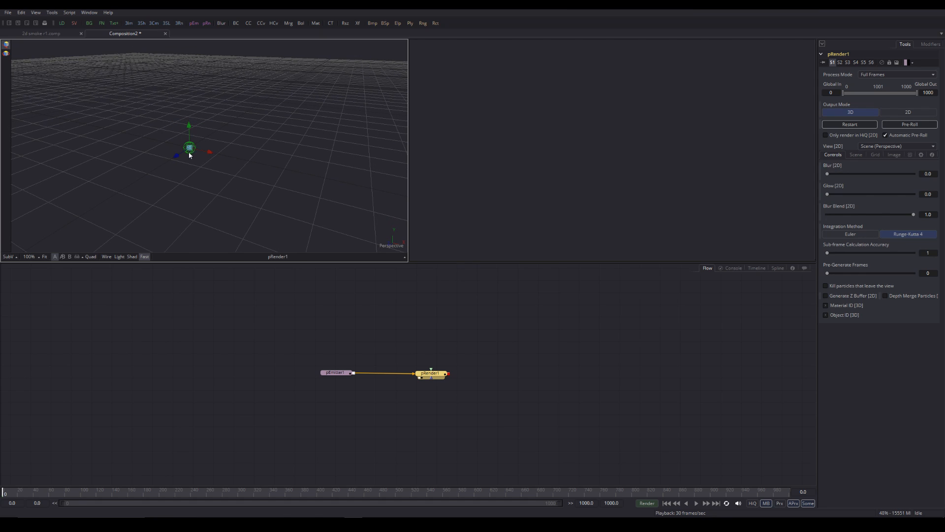
scroll(188, 179, "up", 2)
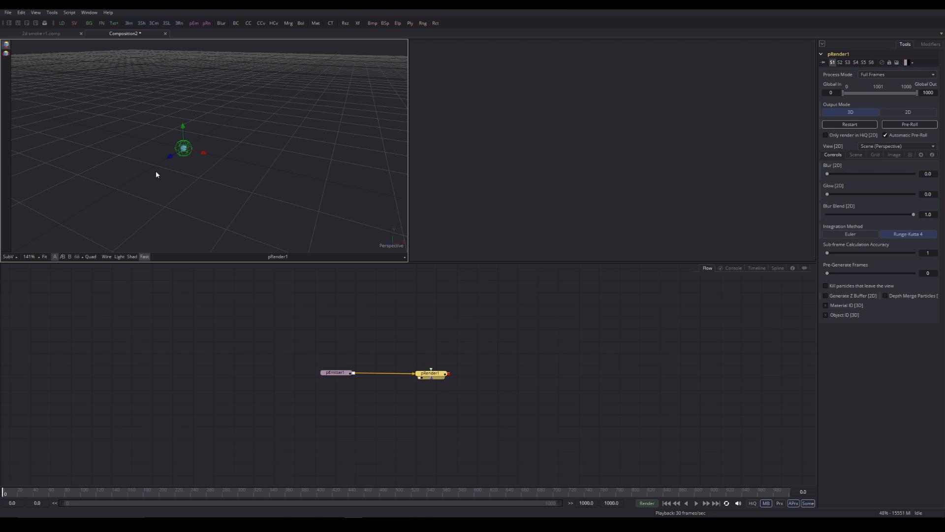
scroll(155, 170, "up", 4)
scroll(154, 171, "up", 1)
scroll(153, 171, "down", 1)
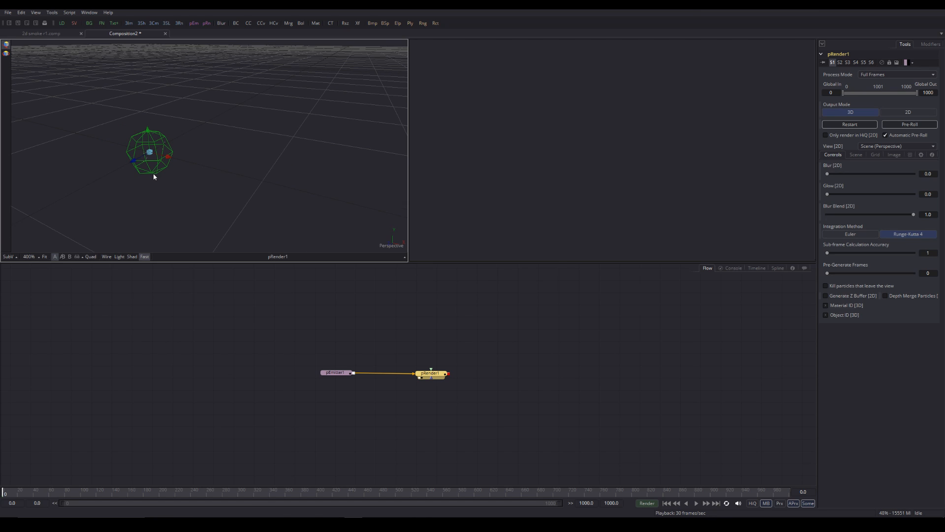
left_click_drag(168, 185, 202, 171)
mouse_move(261, 170)
left_mouse_down()
mouse_move(253, 154)
mouse_move(228, 172)
mouse_move(127, 136)
mouse_move(334, 165)
mouse_move(266, 156)
mouse_move(245, 164)
mouse_move(295, 169)
mouse_move(251, 166)
left_mouse_up()
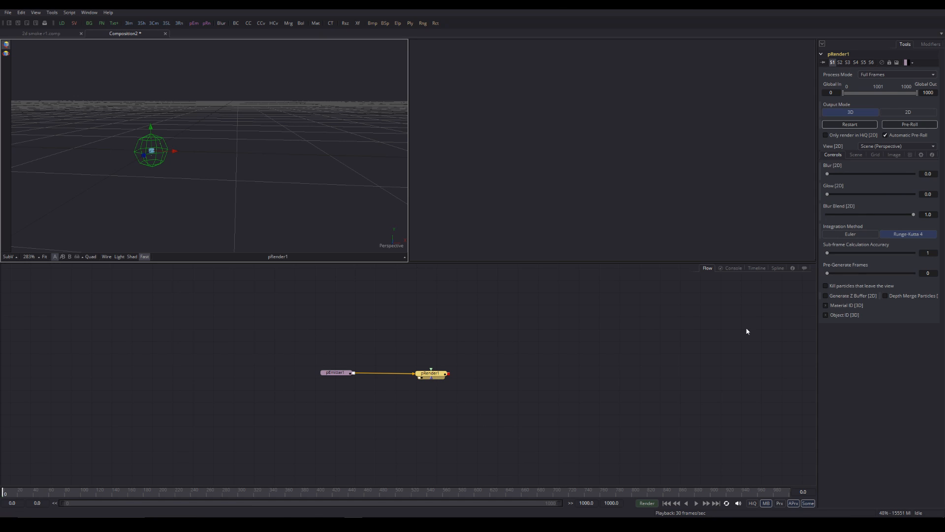
- Play the particle simulation, select the pEmitter node to show its settings, and stop playback
left_click(697, 503)
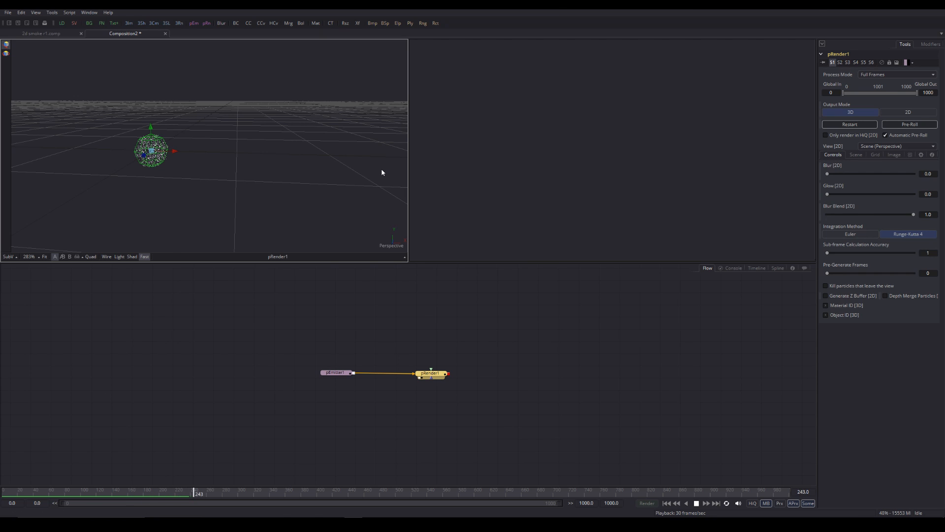
left_click(340, 378)
left_click(693, 505)
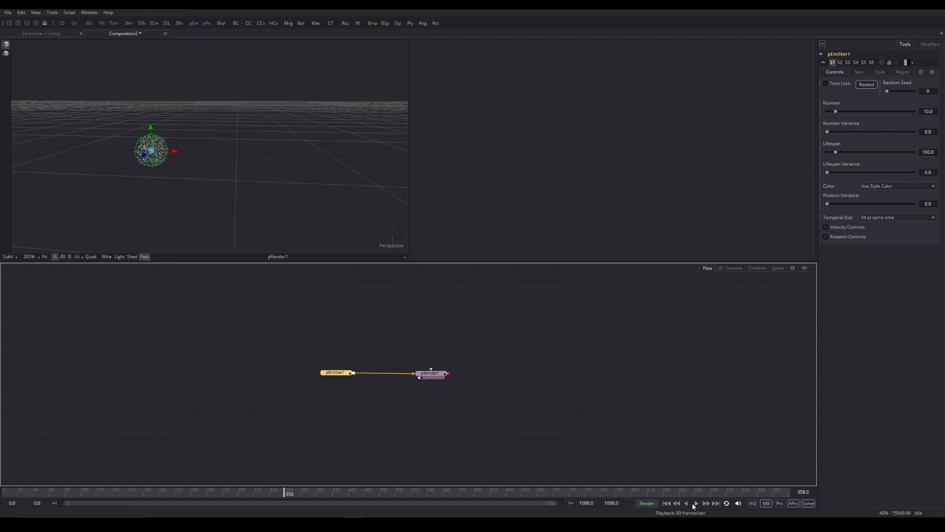
- Set the pEmitter's velocity to 0.05 and preview the particle stream
left_click_drag(330, 376, 263, 375)
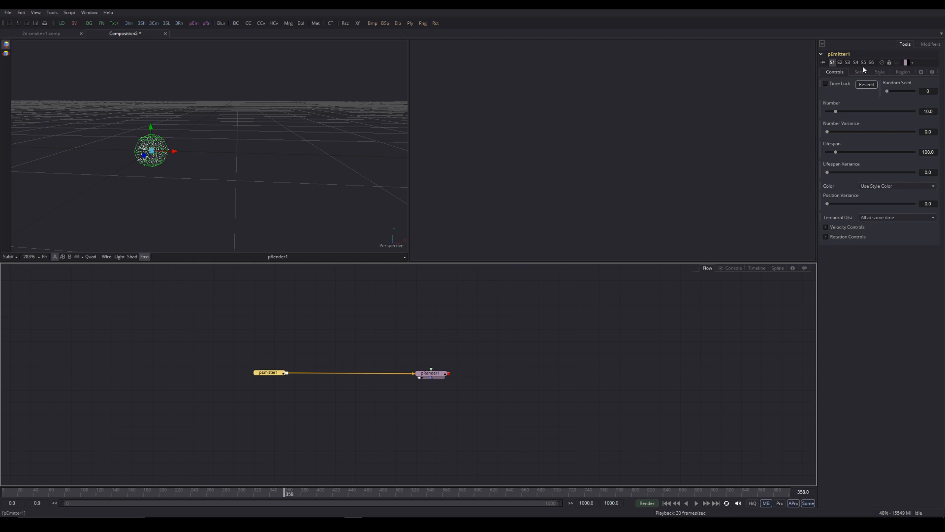
left_click(825, 226)
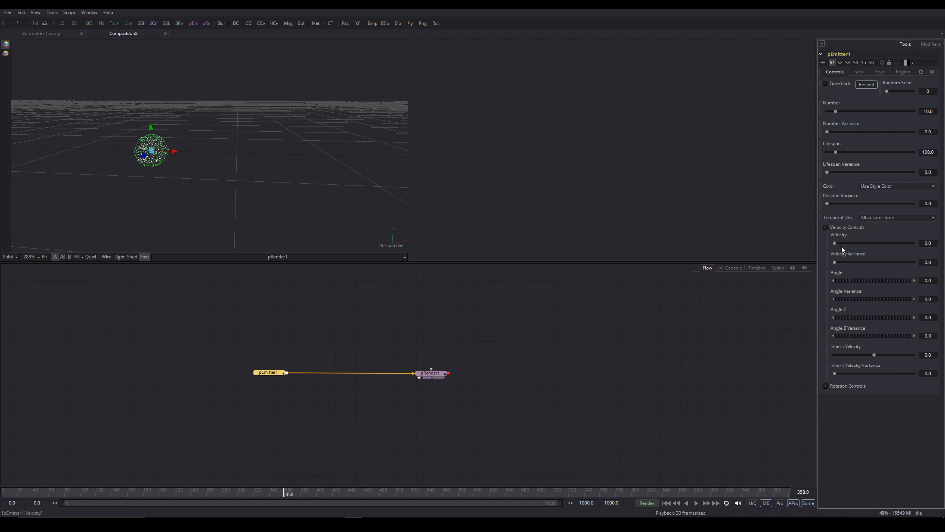
left_click_drag(835, 244, 838, 244)
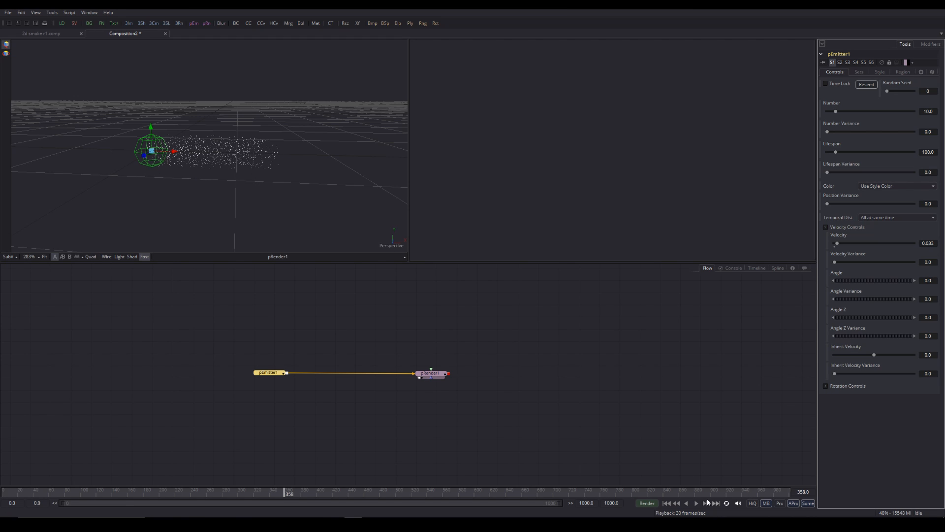
left_click_drag(837, 244, 838, 244)
left_click_drag(935, 242, 903, 242)
key("BackSpace")
type(".05")
key("Tab")
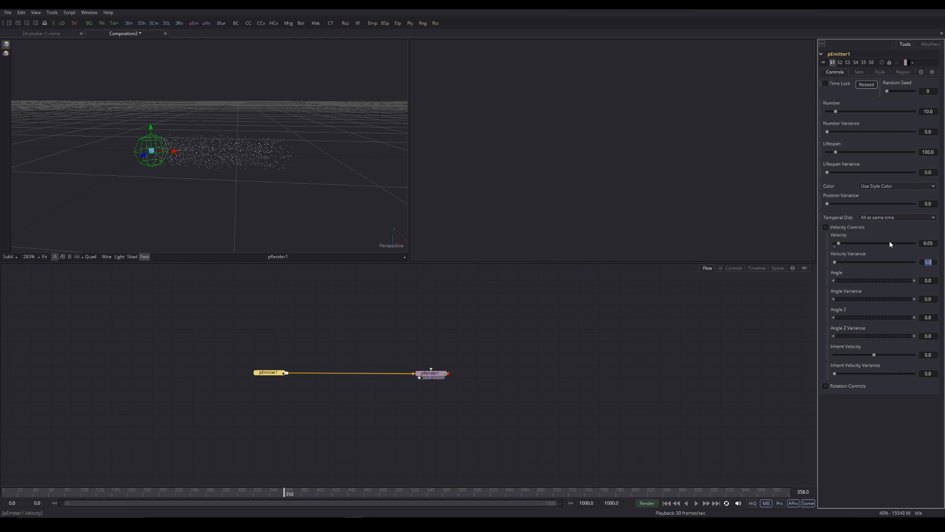
left_click(696, 503)
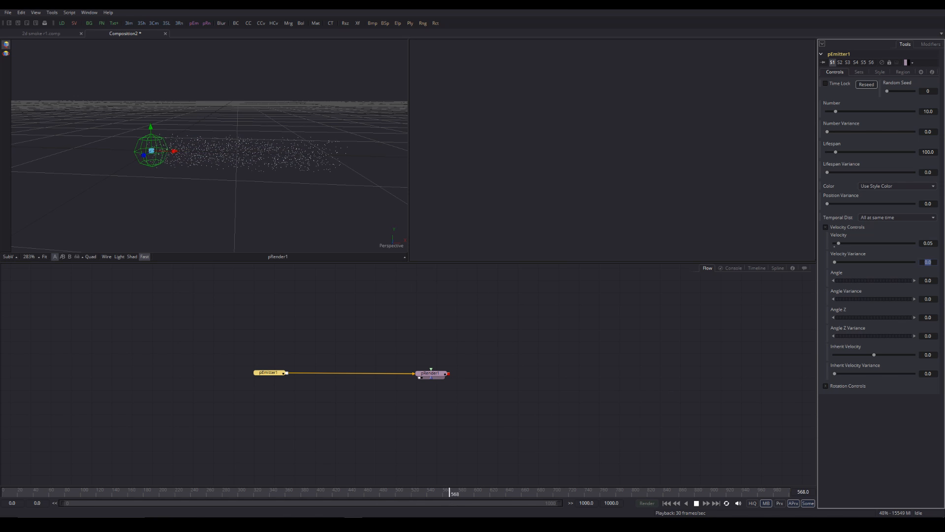
left_click(696, 502)
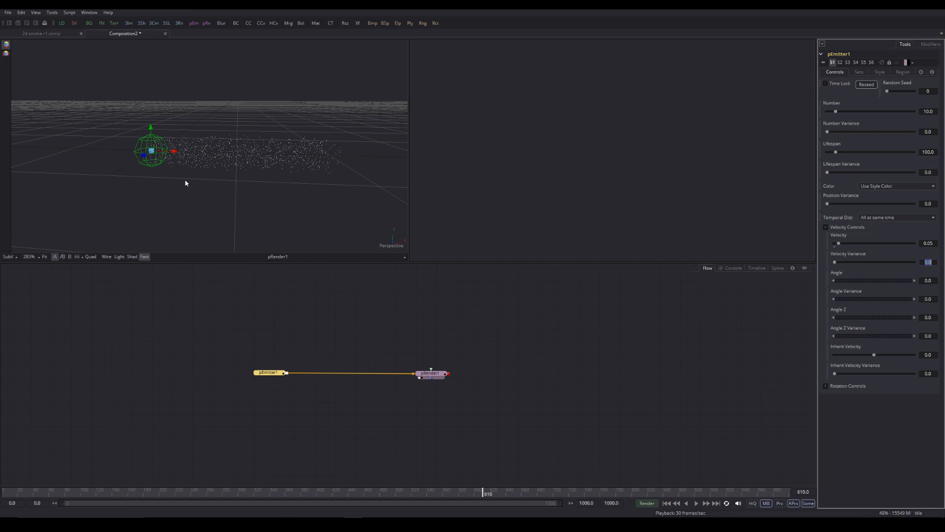
- Set the pEmitter's angle variance to 35 and preview the spreading particles from the first frame
left_click(860, 299)
left_click_drag(863, 299, 866, 301)
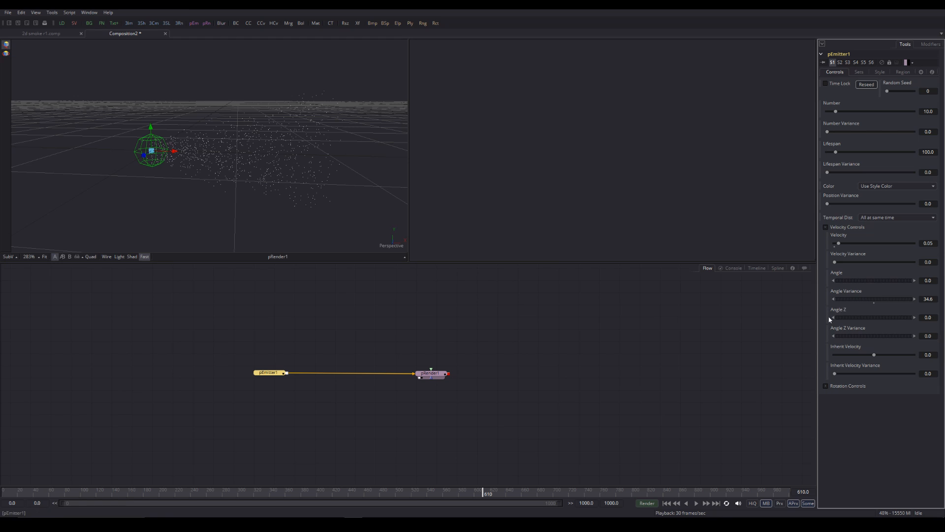
left_click(928, 299)
left_click(693, 503)
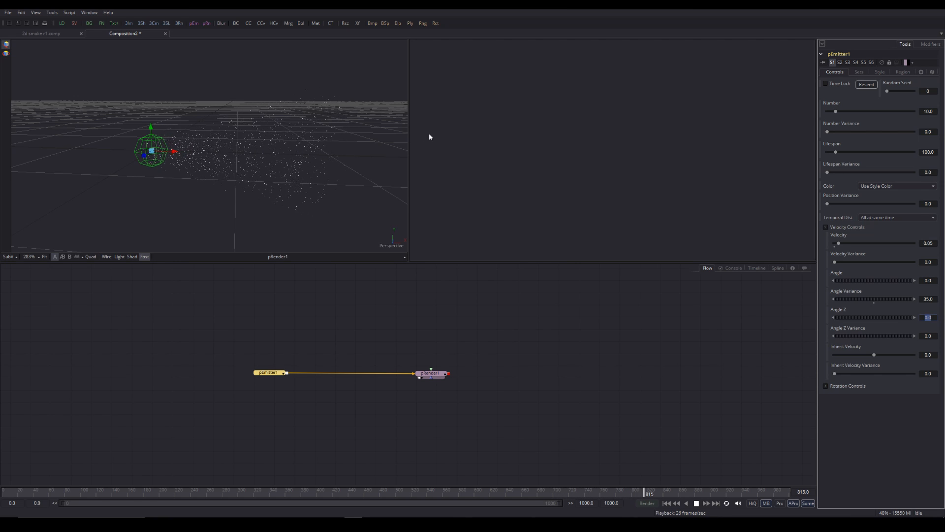
left_click(696, 504)
left_click(667, 503)
left_click(697, 503)
left_click(696, 504)
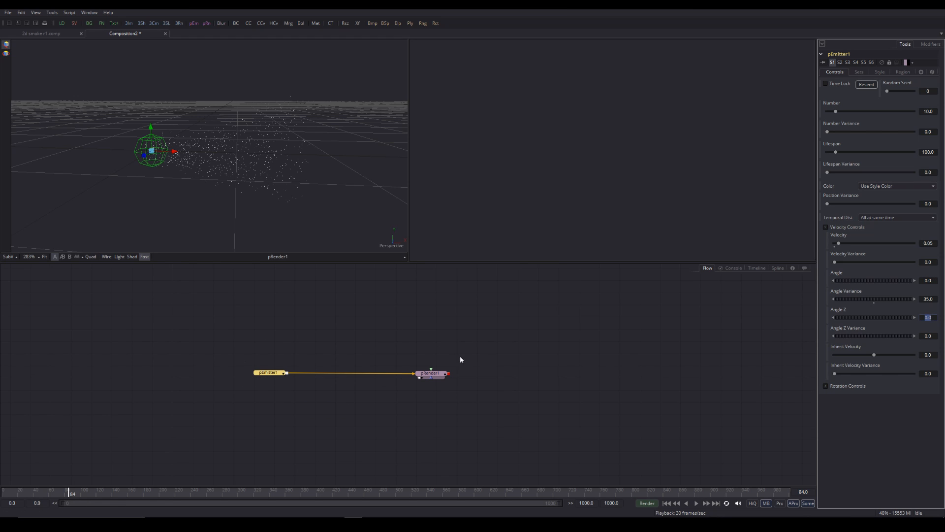
- Change the pEmitter's particle style to Bitmap and preview the simulation
left_click(881, 72)
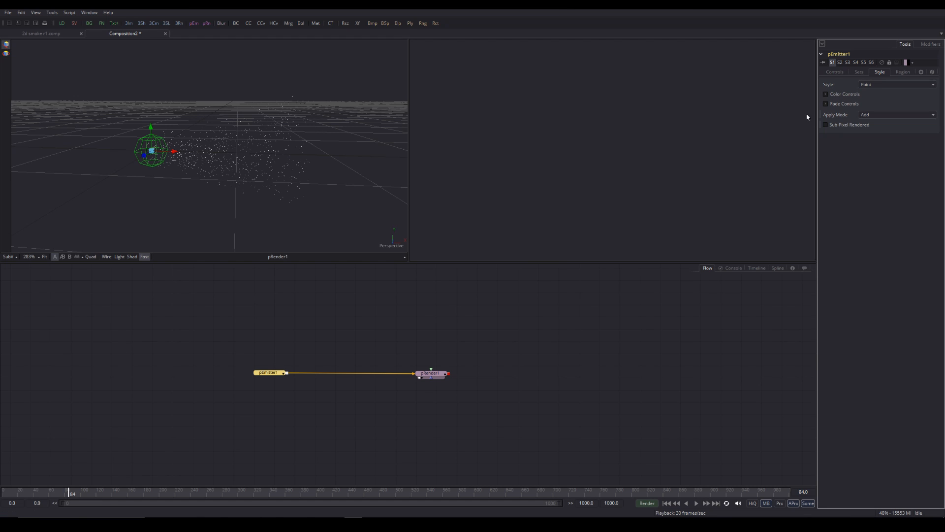
left_click(883, 84)
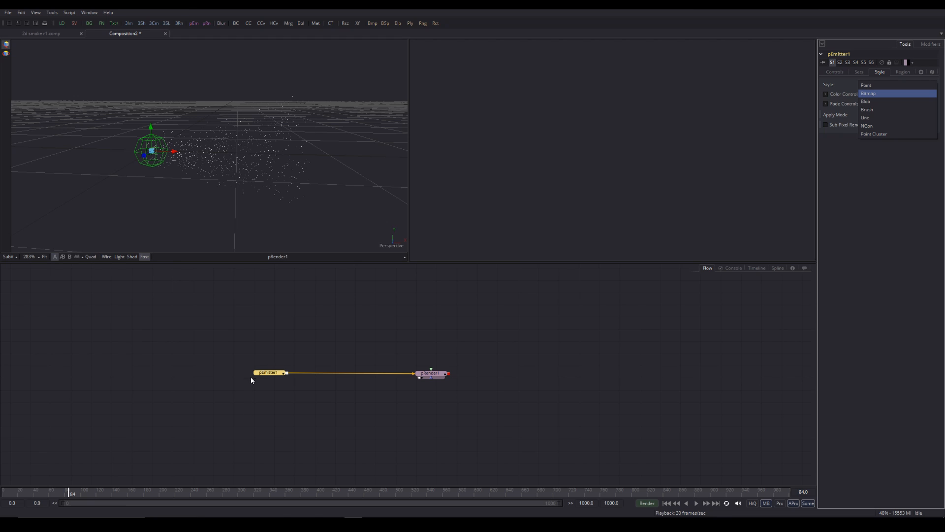
left_click(894, 93)
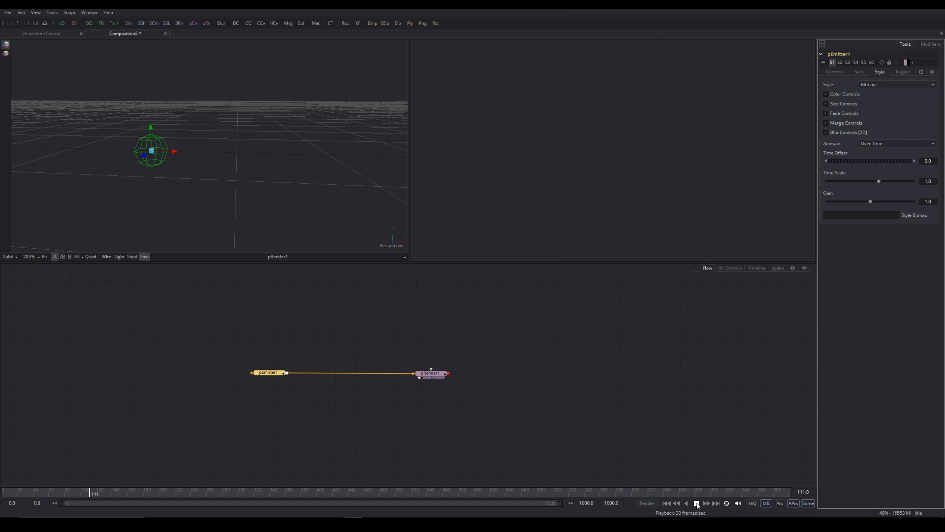
key("space")
- Make room before the emitter, add a Background node there, and connect it to the pEmitter as its style bitmap
left_click_drag(271, 361, 338, 411)
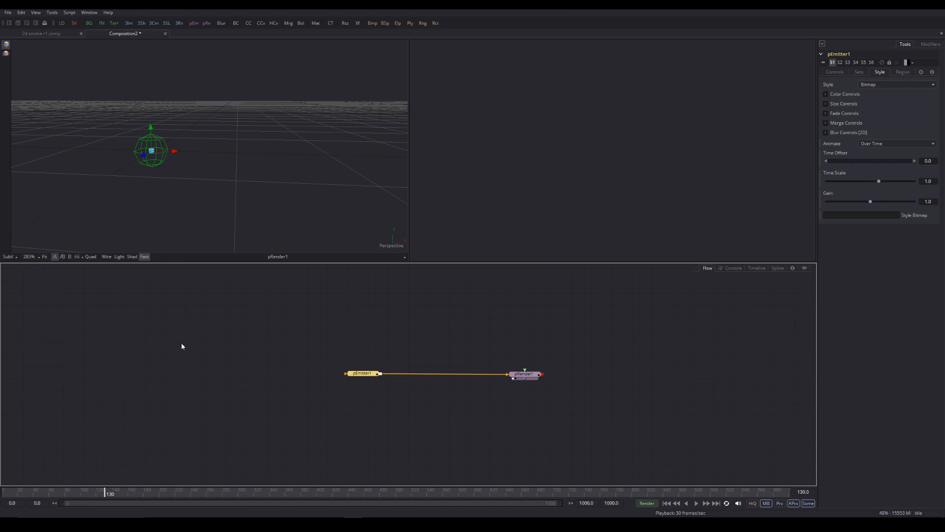
left_click(89, 24)
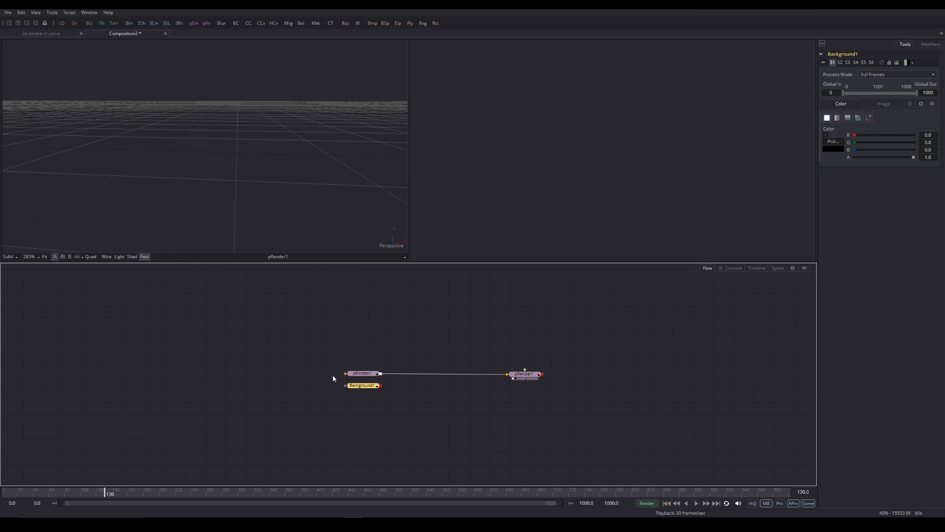
left_click_drag(363, 388, 283, 375)
left_click_drag(301, 373, 363, 375)
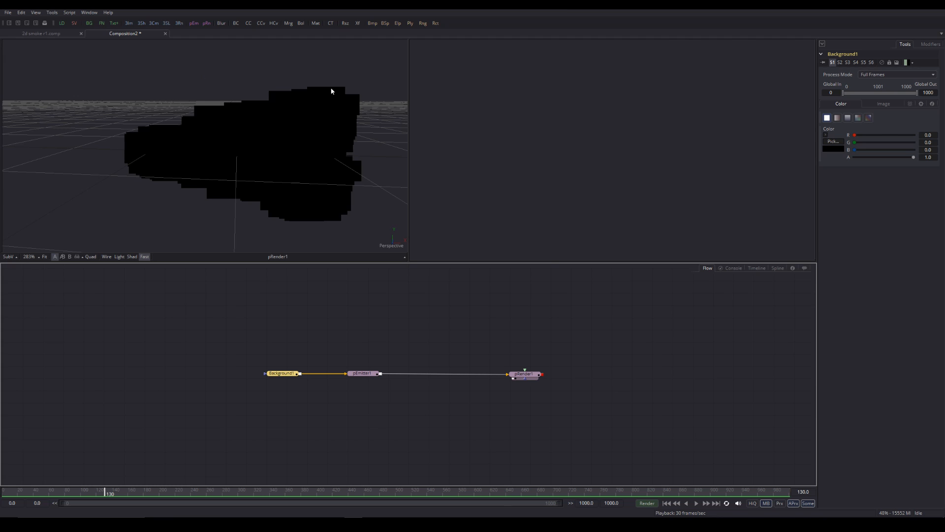
mouse_move(281, 377)
left_mouse_down()
mouse_move(194, 377)
mouse_move(278, 377)
left_mouse_up()
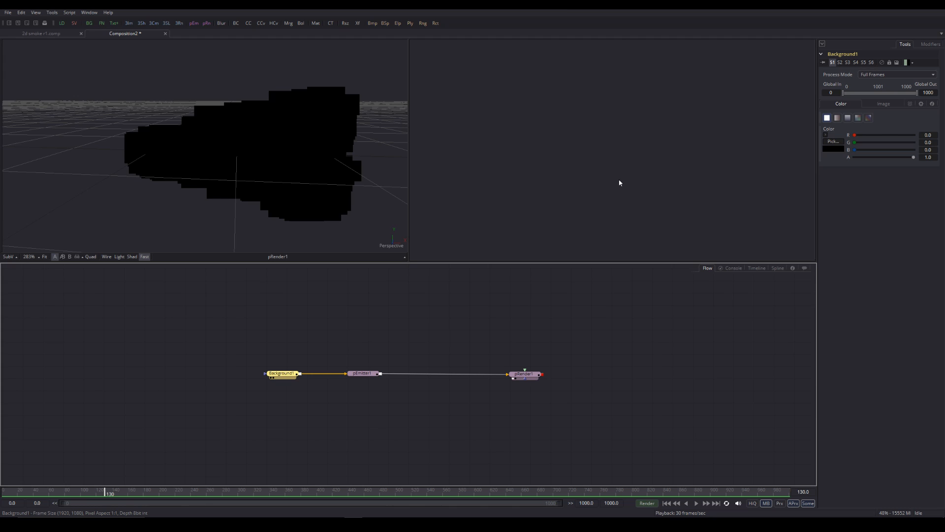
- Show the Background node in the second viewer, fit it there, and set its color to white
key("2")
left_click(453, 257)
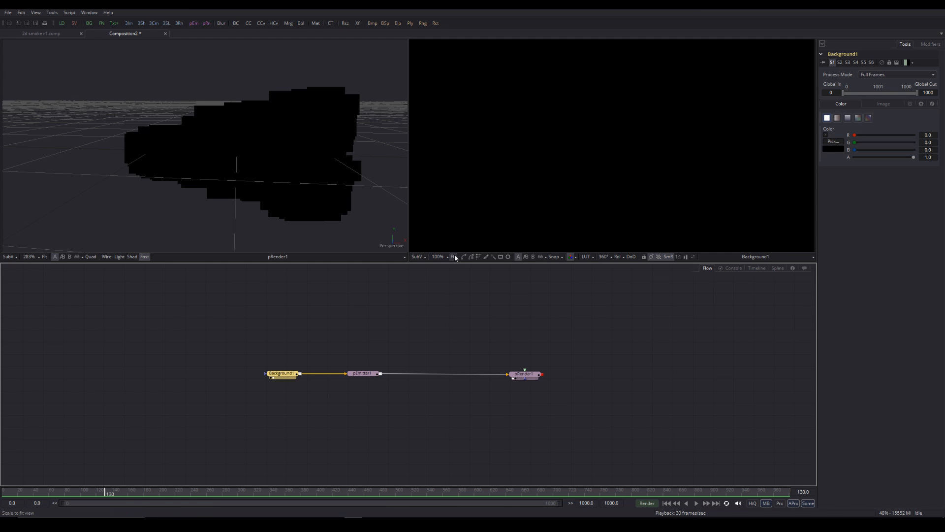
scroll(568, 184, "down", 1)
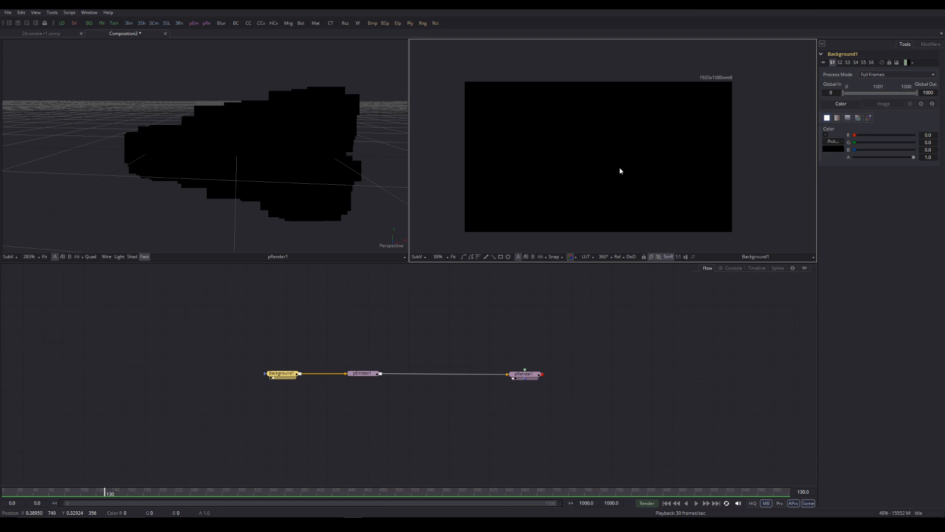
left_click(823, 149)
left_click_drag(557, 234, 559, 175)
left_click(515, 331)
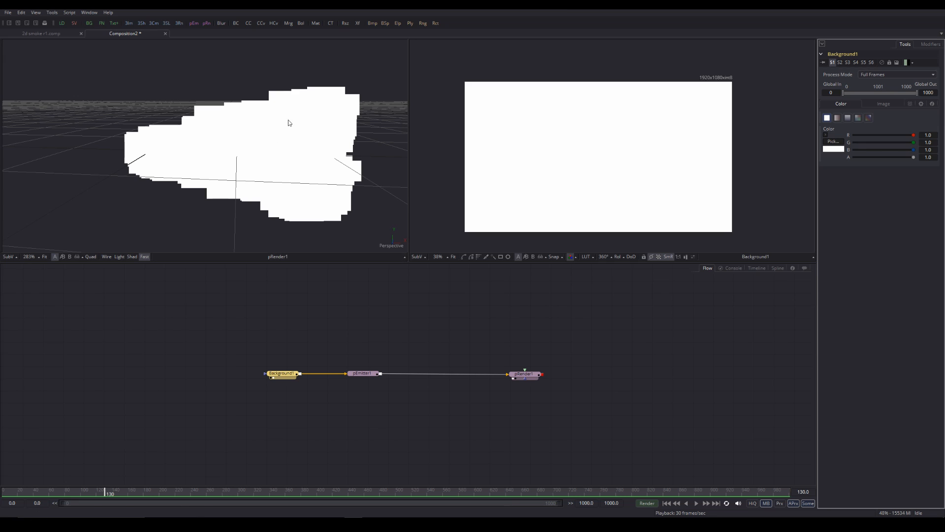
- Preview the particle simulation with the white background bitmap
left_click(697, 504)
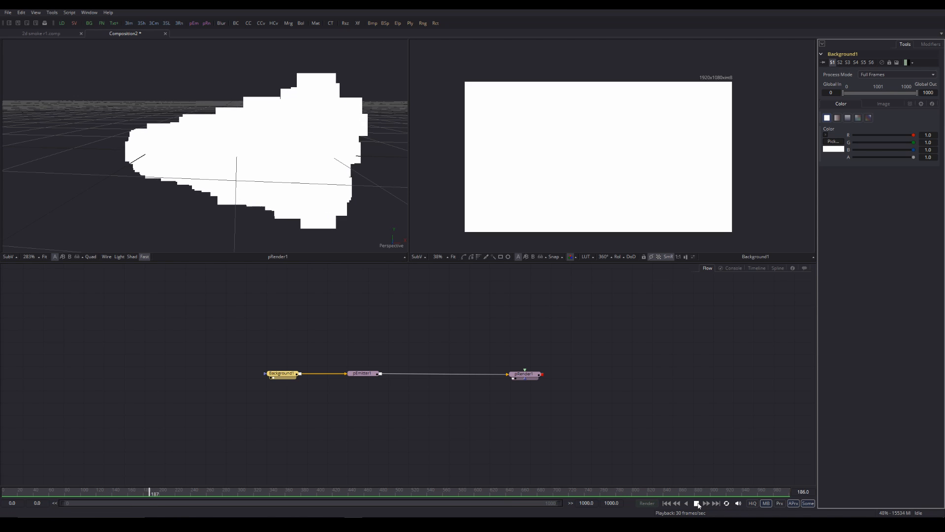
left_click(697, 504)
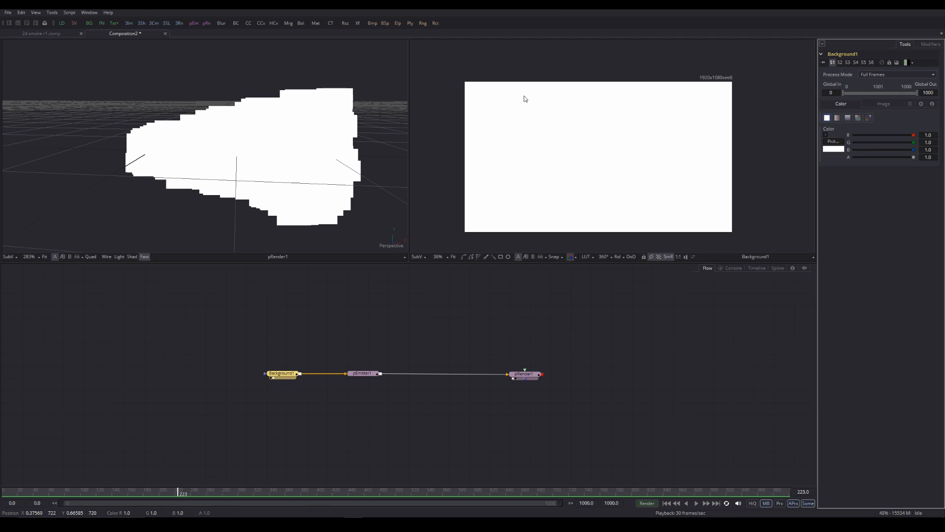
left_click(695, 503)
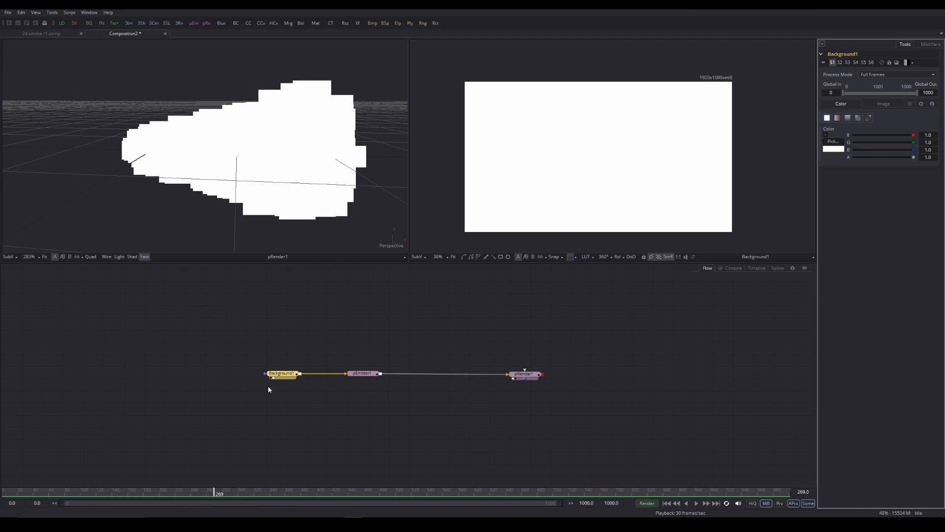
- Add a BSpline mask node before the Background node and connect it as the Background's effect mask
left_click_drag(281, 375, 299, 375)
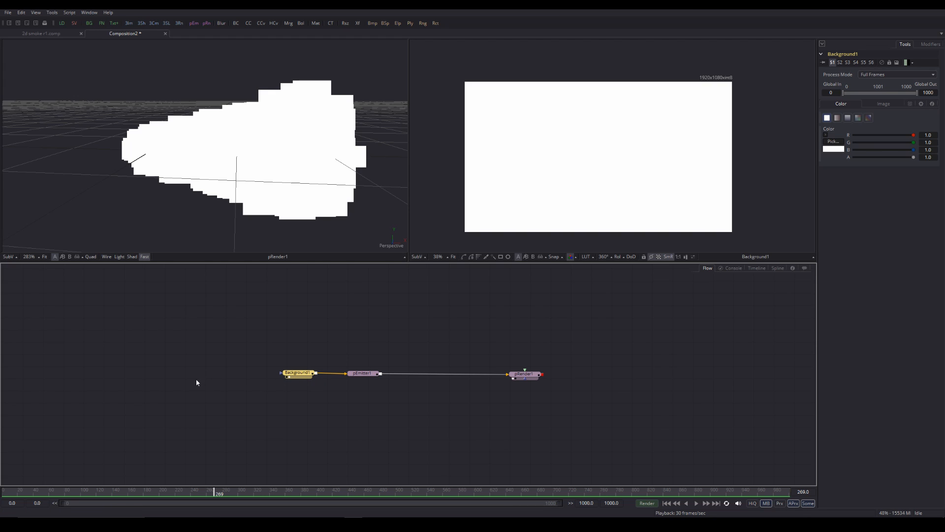
right_click(183, 328)
mouse_move(188, 329)
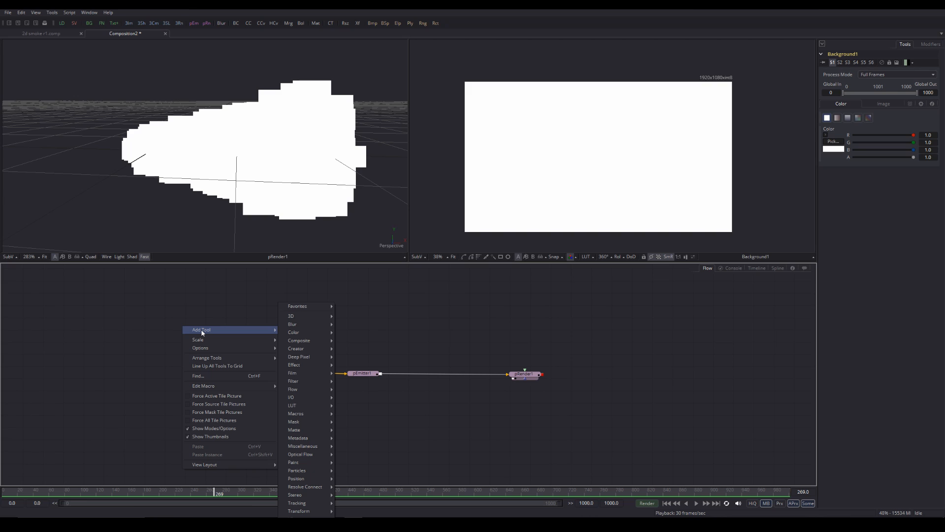
mouse_move(302, 424)
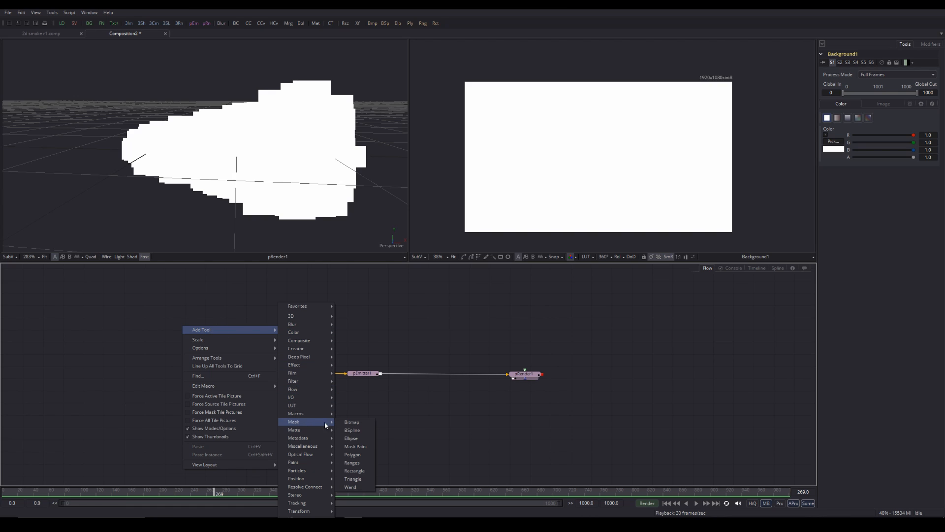
left_click(361, 432)
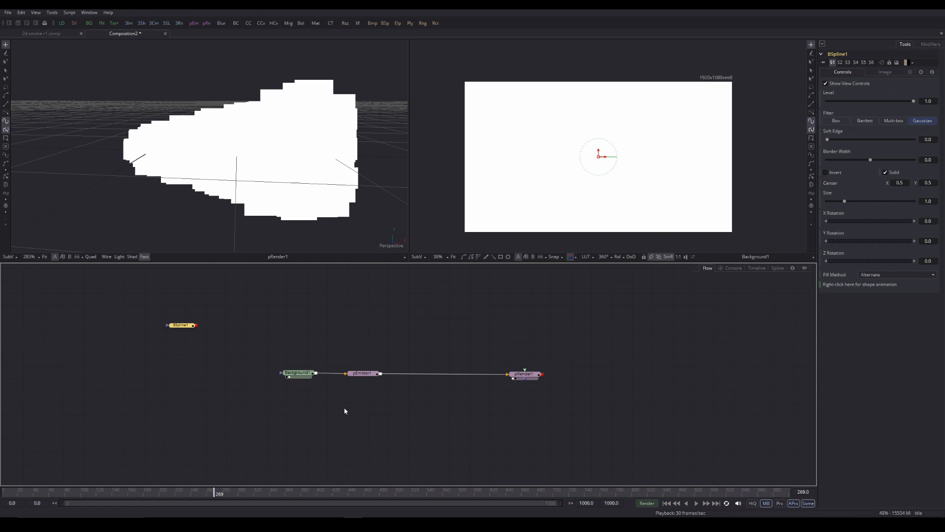
left_click_drag(179, 328, 293, 374)
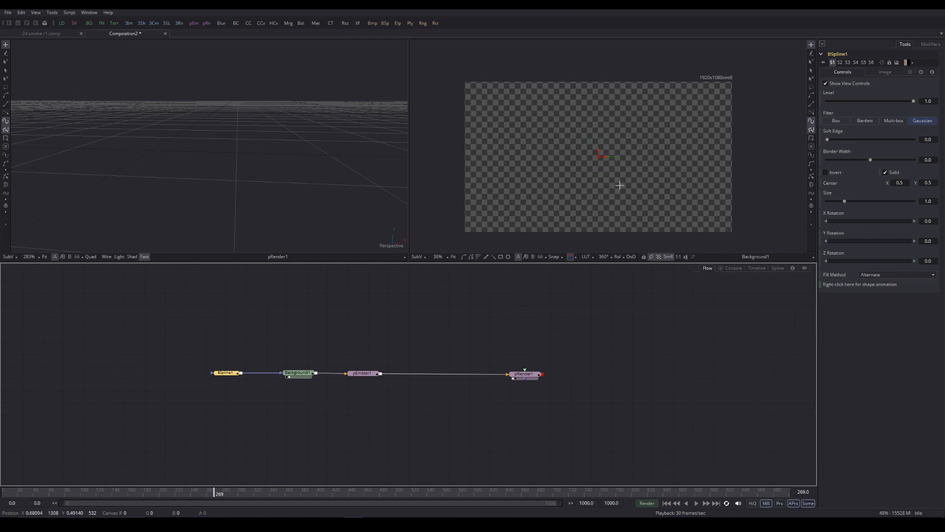
- Draw a closed four-point B-spline around the frame's center for a roughly circular mask, nudging its left point slightly outward
left_click(599, 111)
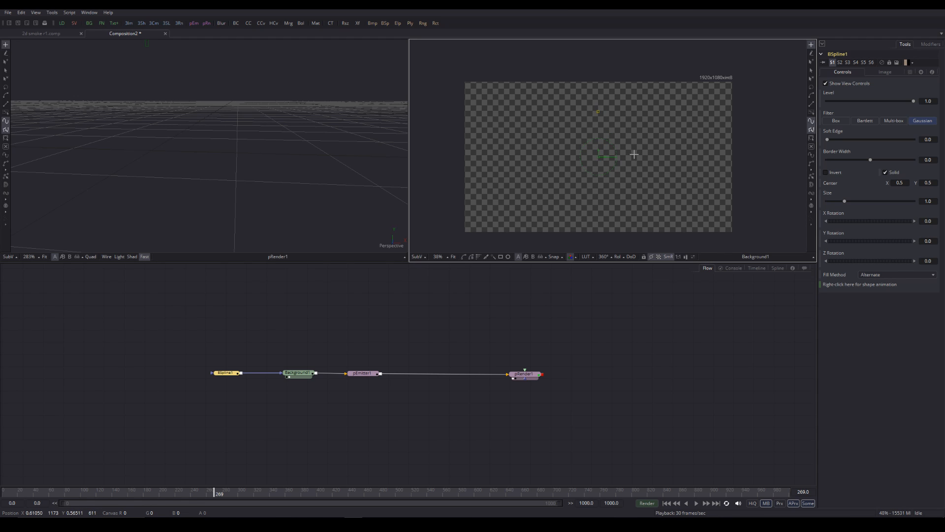
left_click(650, 159)
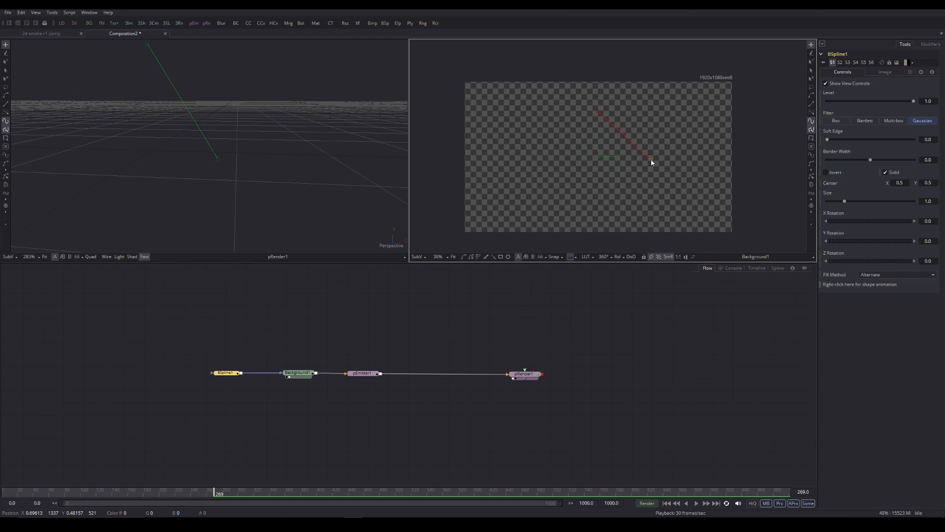
left_click(599, 212)
left_click(549, 157)
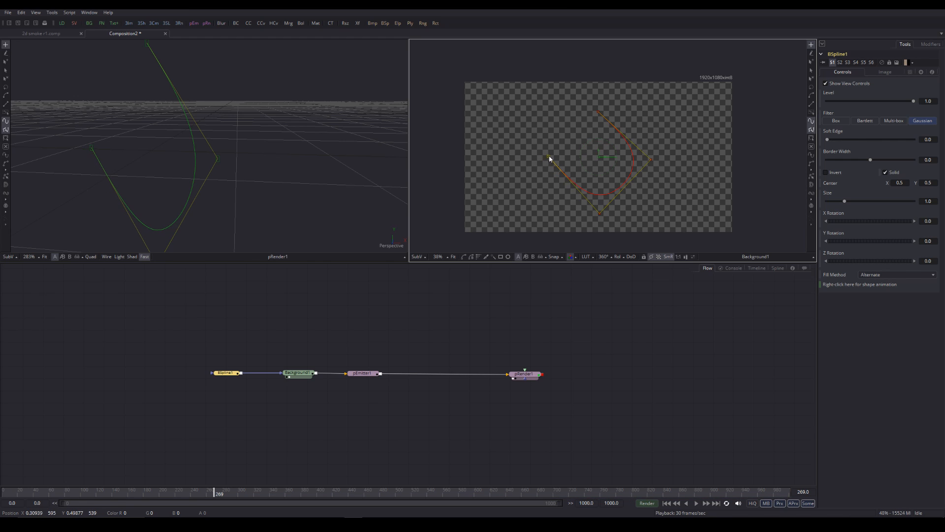
left_click(599, 112)
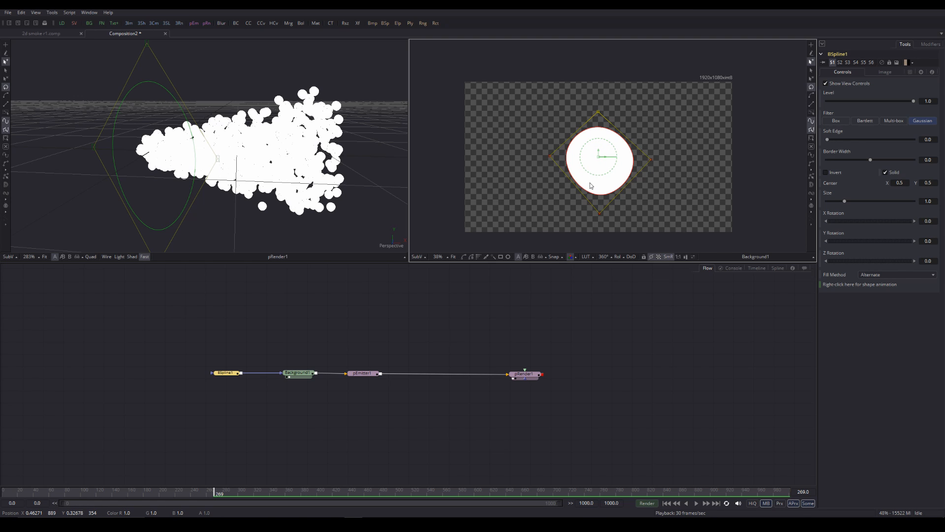
mouse_move(550, 156)
left_mouse_down()
mouse_move(520, 167)
mouse_move(581, 157)
mouse_move(545, 160)
mouse_move(545, 152)
left_mouse_up()
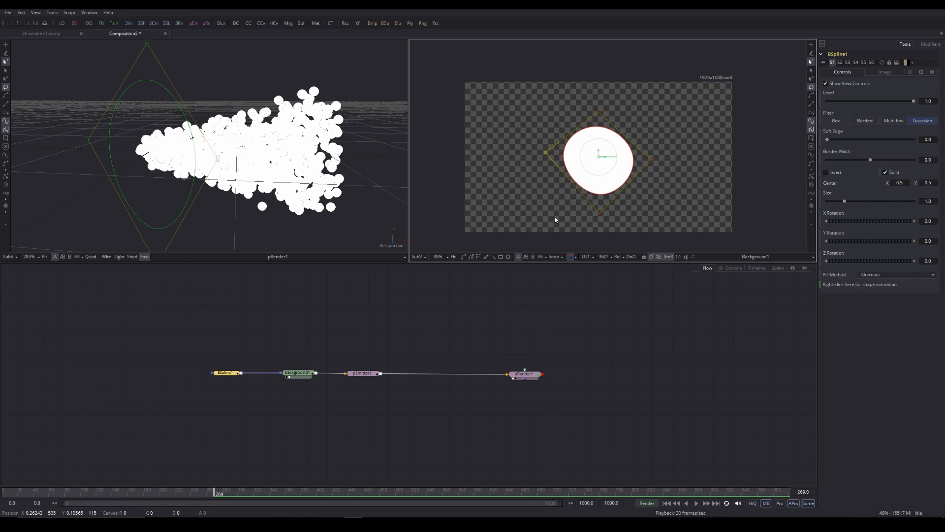
- Convert the mask's B-spline polyline to Bezier
right_click(574, 165)
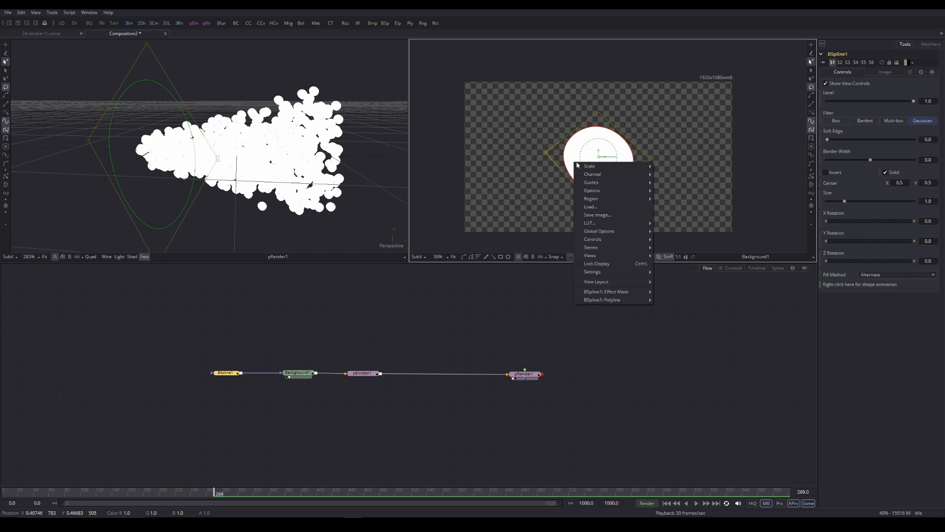
mouse_move(597, 191)
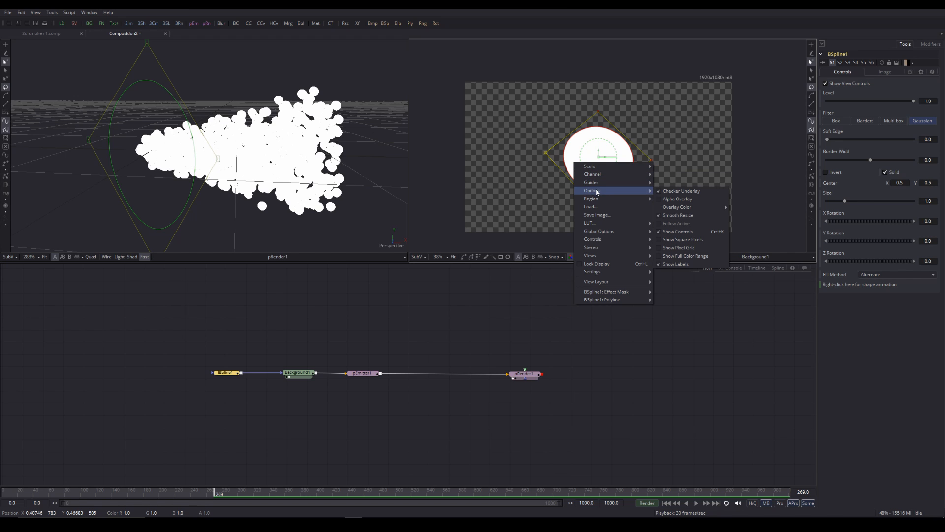
mouse_move(594, 241)
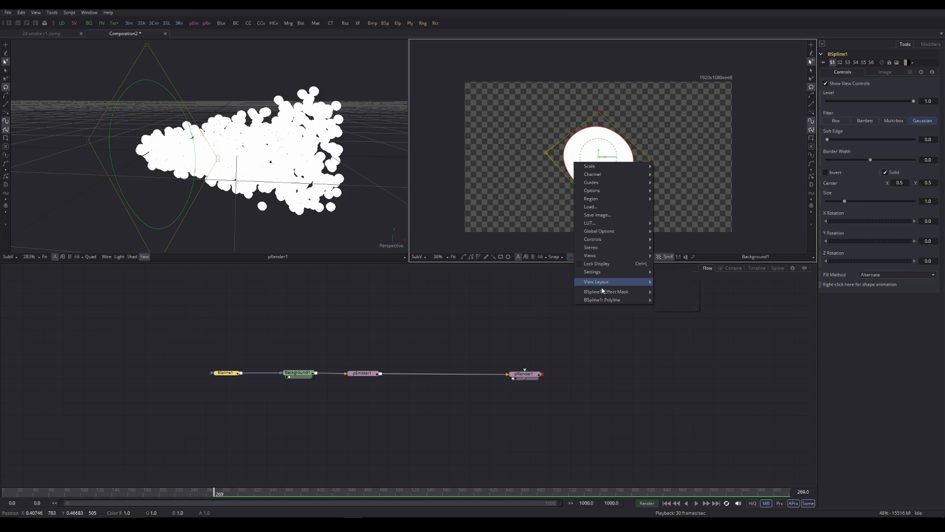
mouse_move(602, 301)
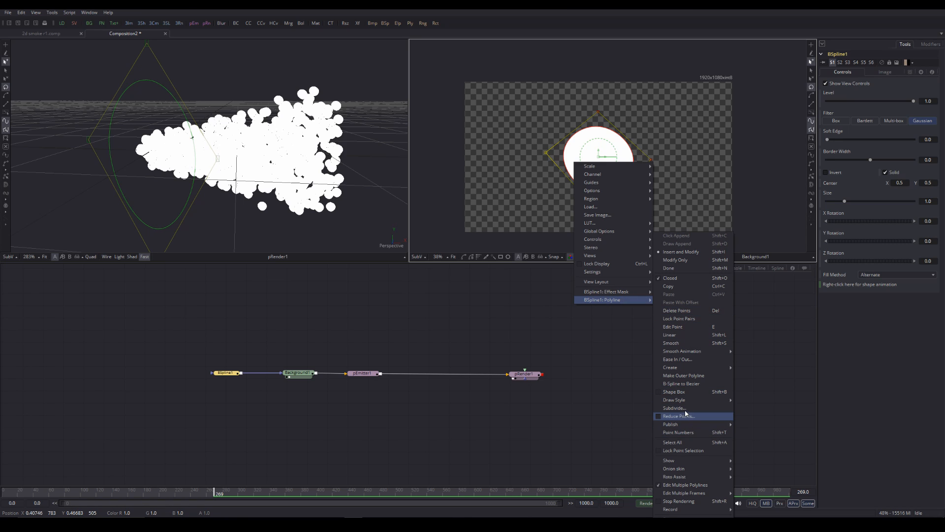
left_click(676, 384)
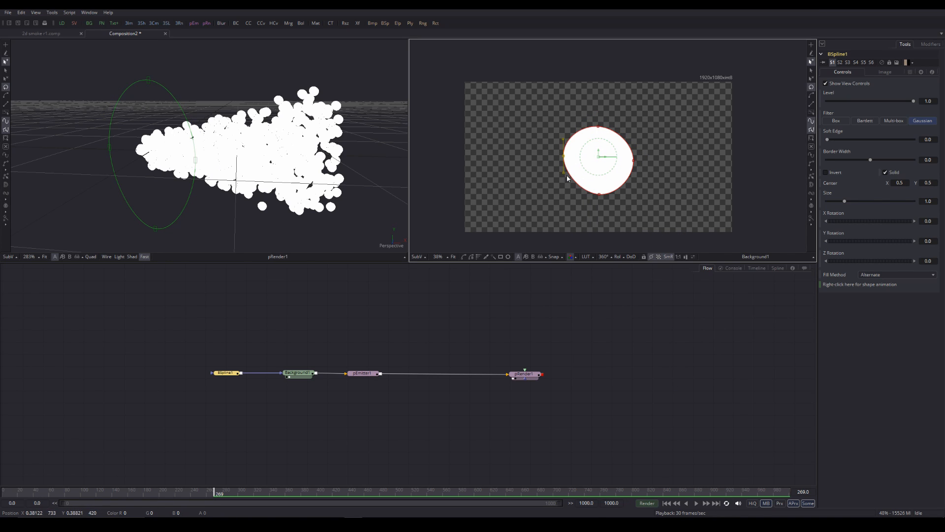
- Adjust the left control point of the Bezier mask, moving it slightly inward
left_click_drag(567, 181, 567, 159)
mouse_move(566, 161)
left_mouse_down()
mouse_move(597, 158)
mouse_move(566, 163)
left_mouse_up()
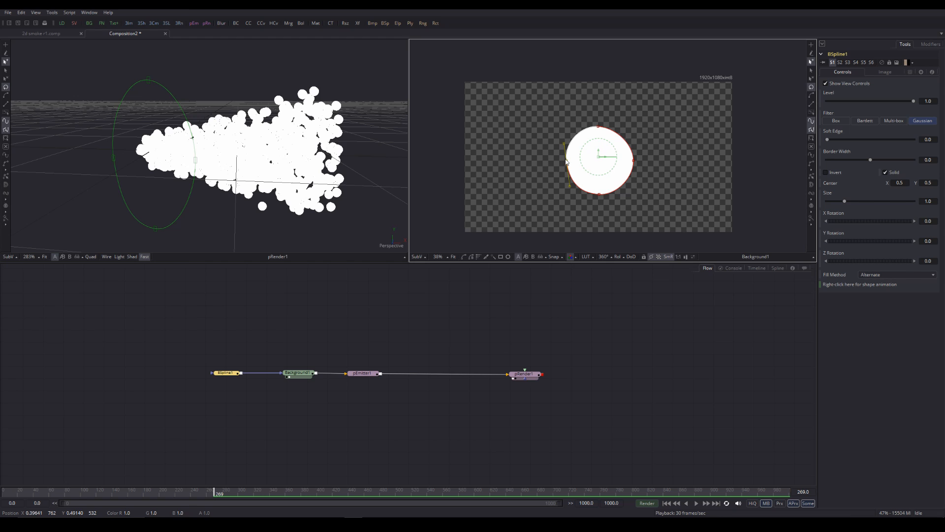
mouse_move(566, 163)
left_mouse_down()
mouse_move(547, 161)
mouse_move(569, 165)
left_mouse_up()
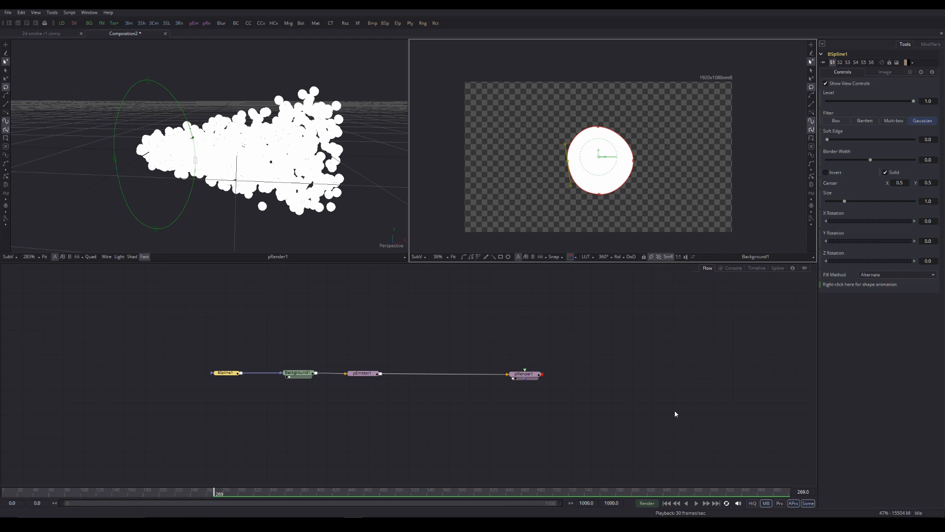
- Display the BSpline polyline's animation curve and keyframe the mask shape at frame 0 by shifting its left point slightly outward
left_click(668, 504)
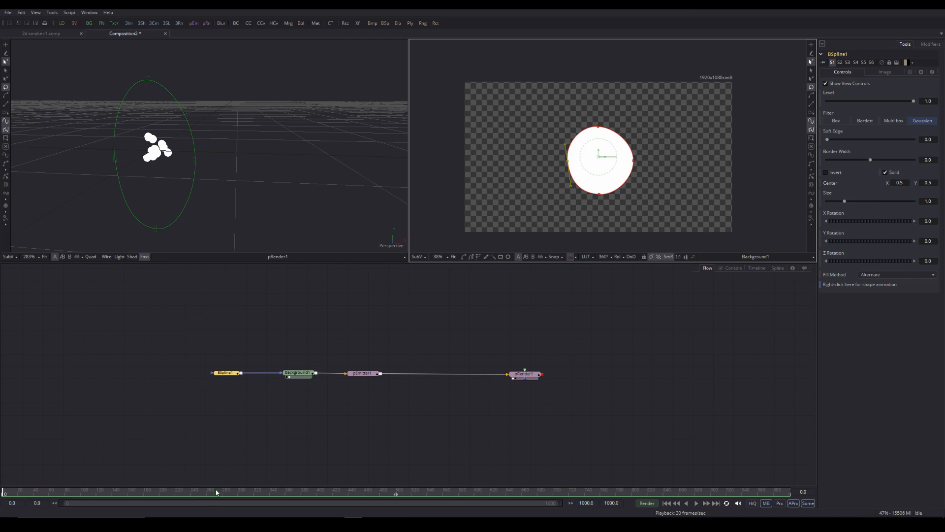
left_click(778, 269)
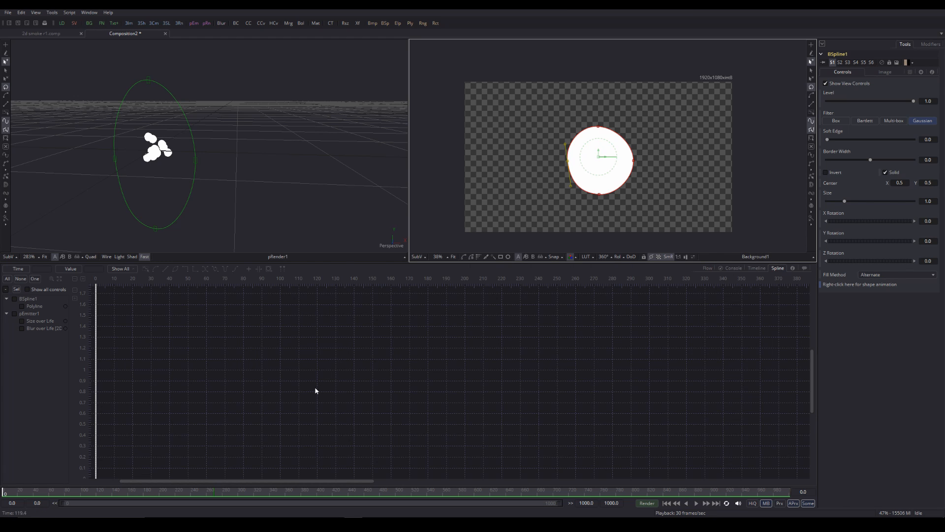
left_click(21, 307)
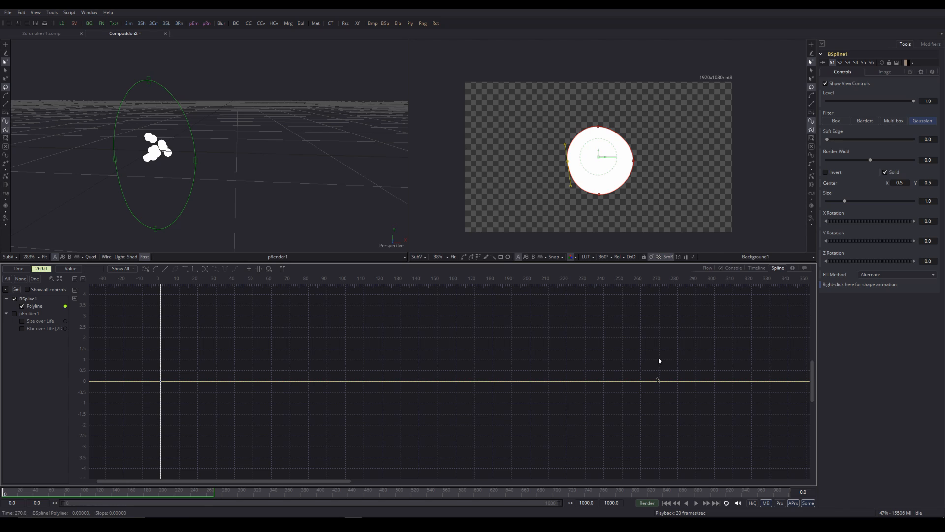
mouse_move(569, 164)
left_mouse_down()
mouse_move(580, 163)
mouse_move(566, 161)
left_mouse_up()
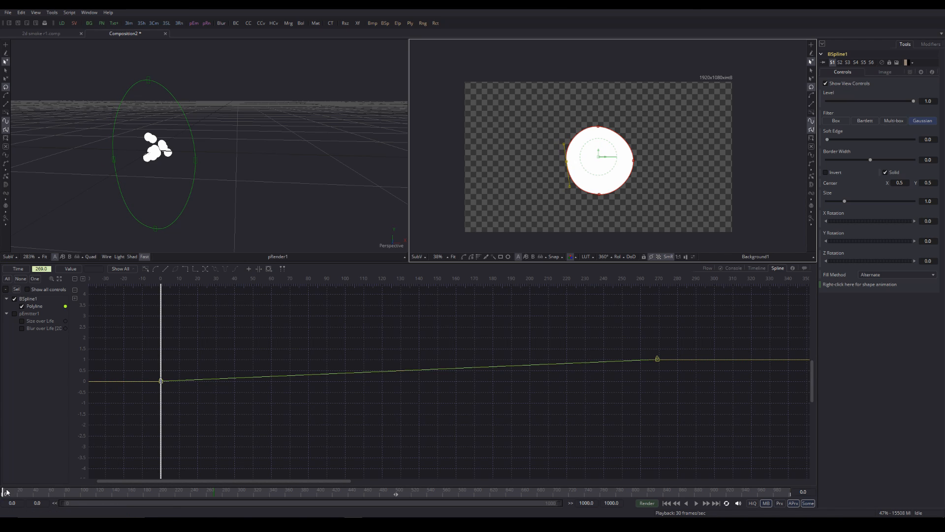
- At frame 269, reshape the mask into a crescent by pushing its left point inward and pulling its upper and lower points left
left_click_drag(6, 491, 214, 504)
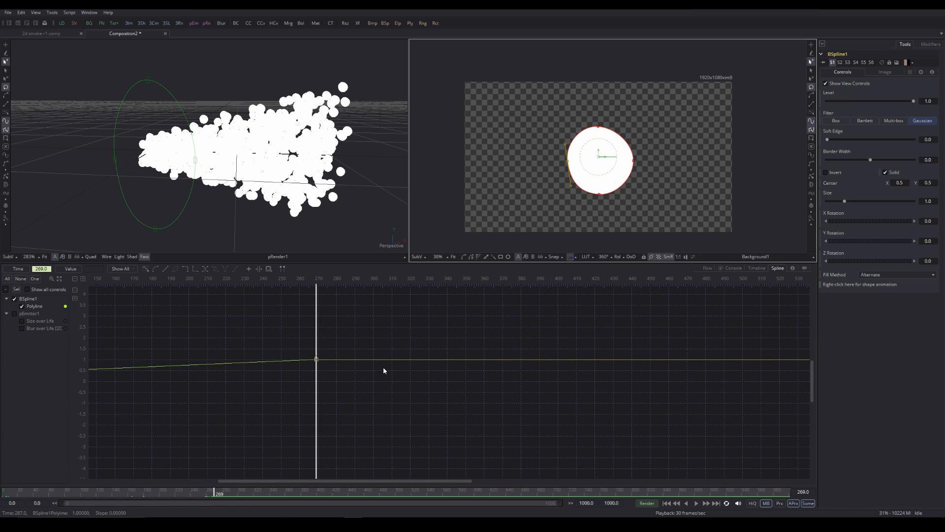
left_click_drag(569, 163, 582, 164)
left_click_drag(600, 198, 569, 204)
left_click_drag(600, 130, 567, 119)
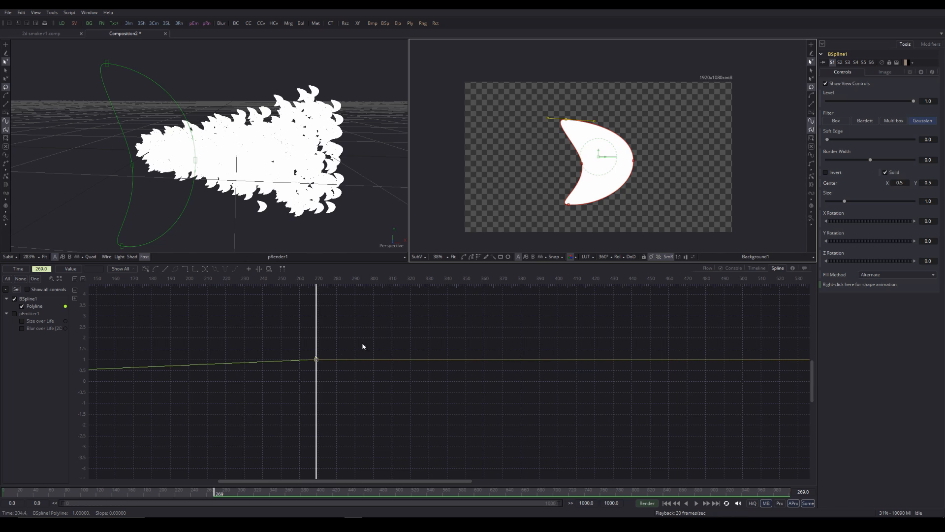
- Move the crescent shape's keyframe to frame 330 and set the composition's global end frame to 330
left_click_drag(316, 360, 428, 367)
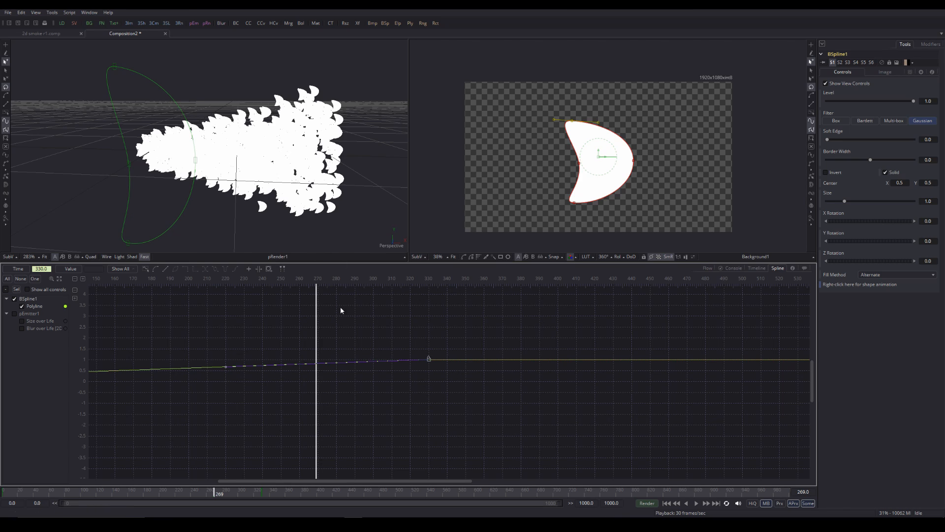
left_click(622, 503)
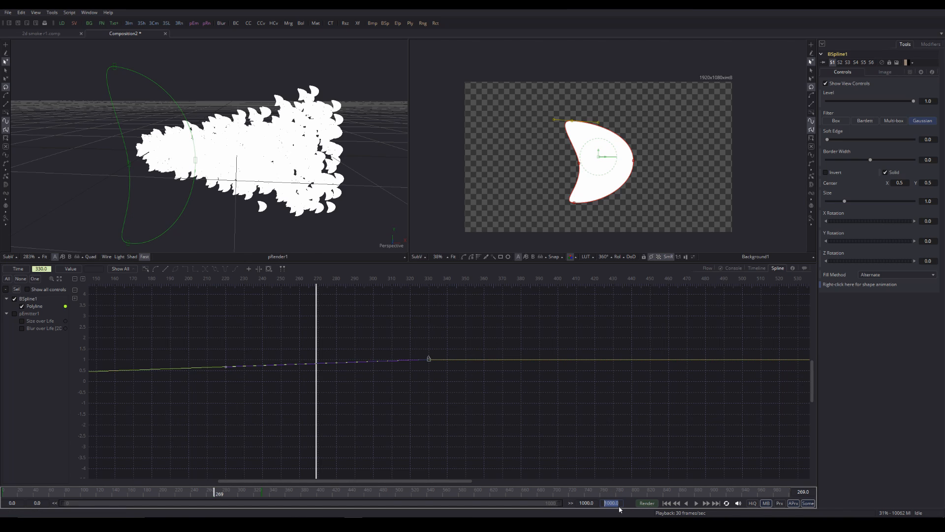
type("330")
key("Return")
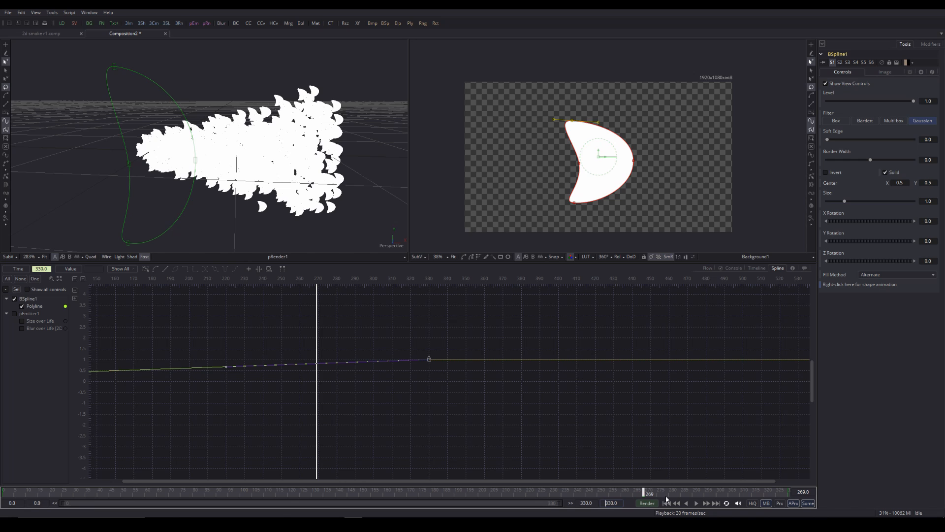
- Return to frame 0, bring both polyline keyframes into view, and play the mask's shape animation
left_click_drag(645, 493, 594, 492)
left_click_drag(506, 489, 4, 491)
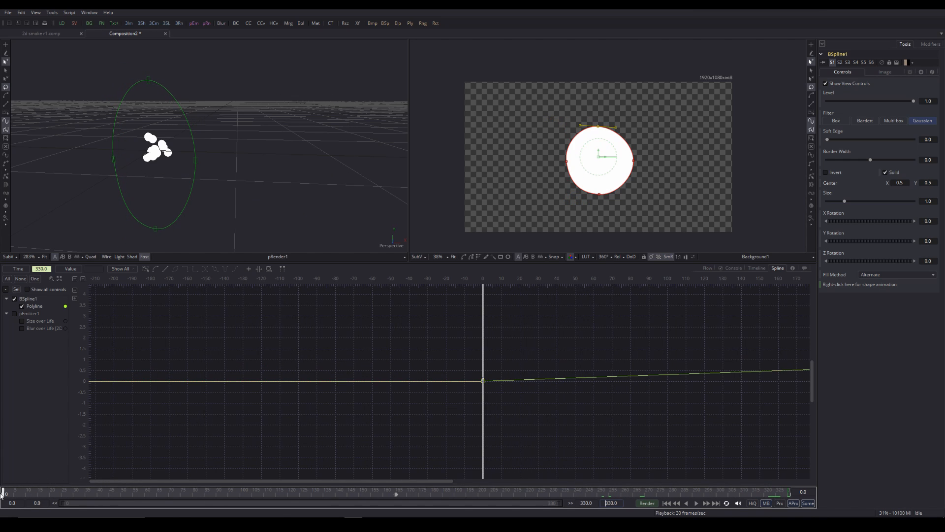
left_click_drag(382, 481, 558, 488)
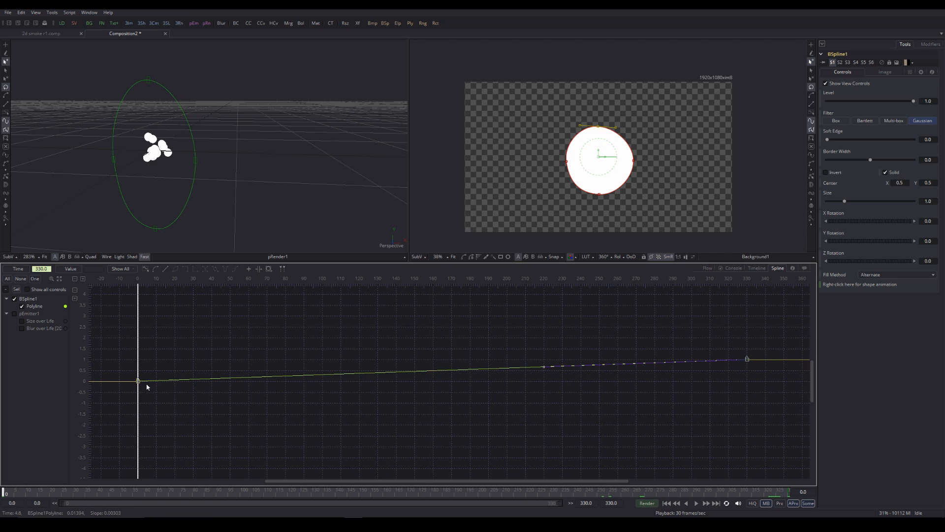
left_click(696, 504)
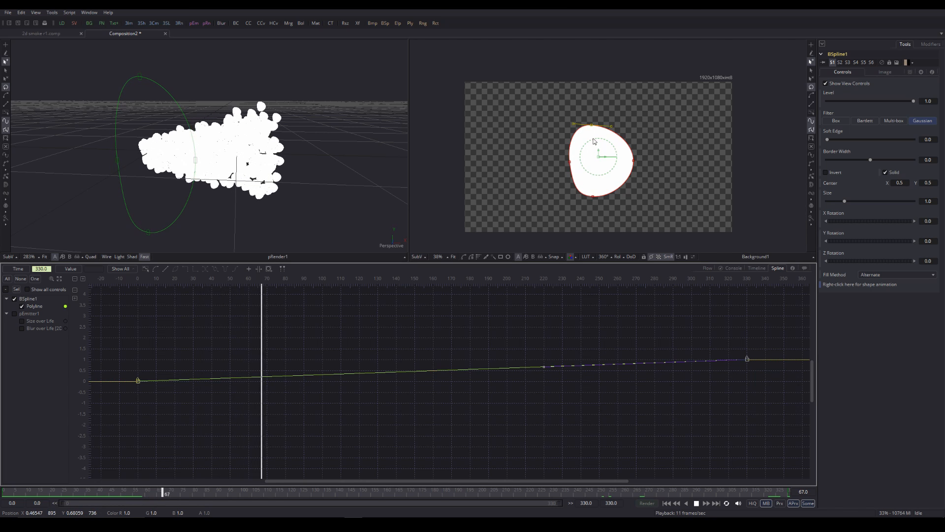
- Stop playback, return to the node flow, and scrub the particle animation to frame 135
left_click(696, 504)
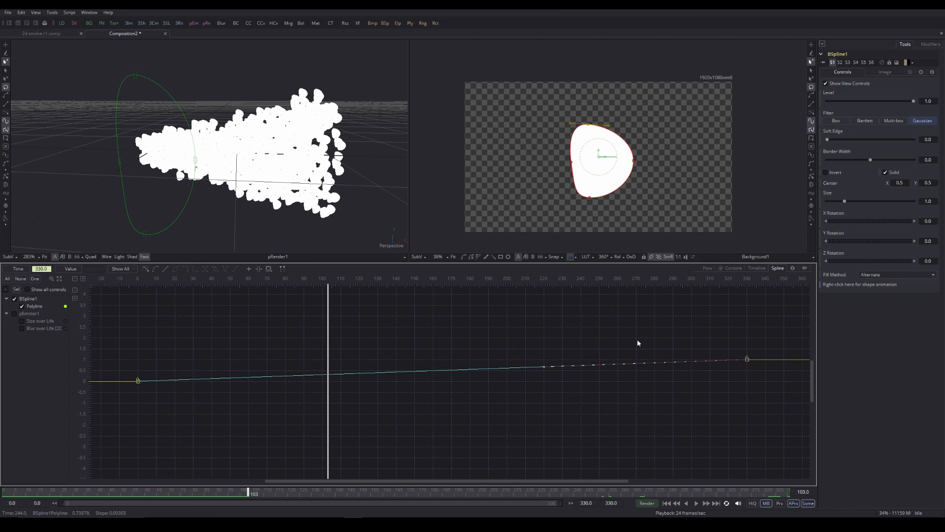
left_click(707, 267)
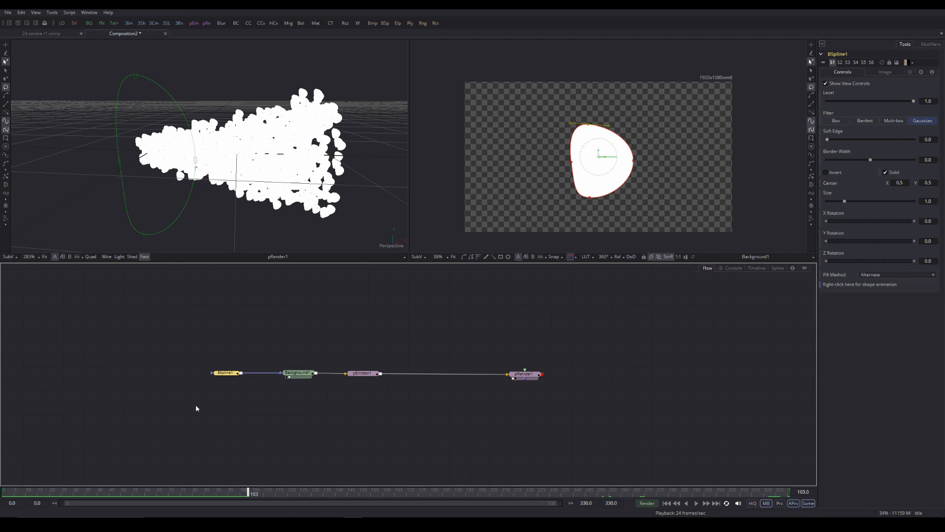
left_click(191, 492)
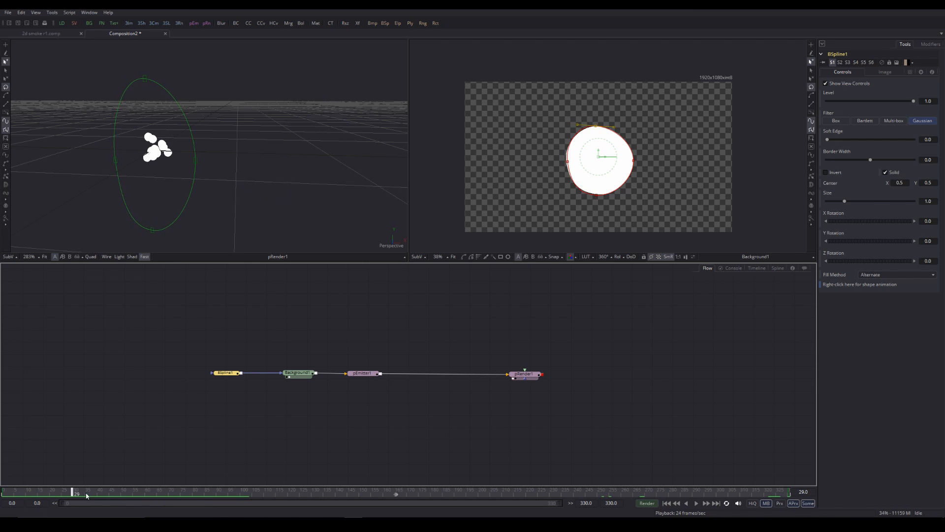
left_click_drag(205, 492, 324, 501)
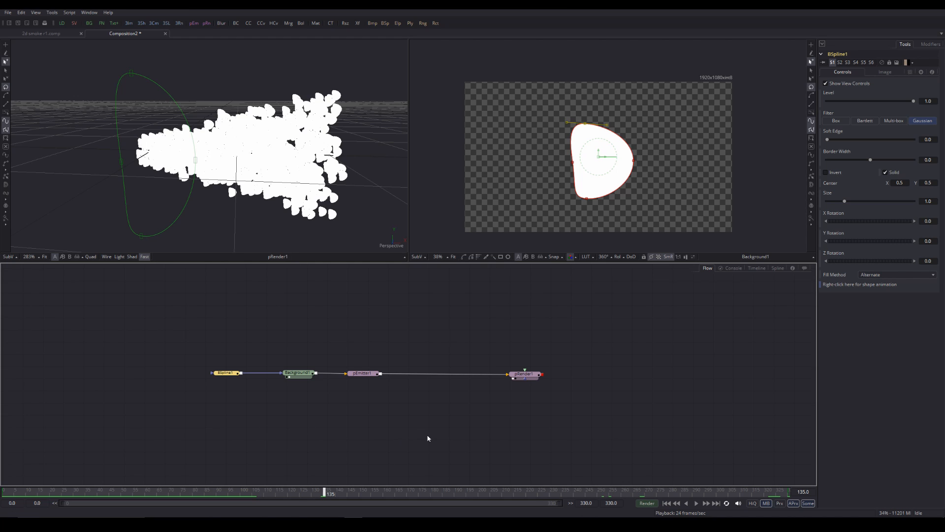
- Open pEmitter1's particle size controls, try a larger Size, and restore it to 0.1
left_click(366, 375)
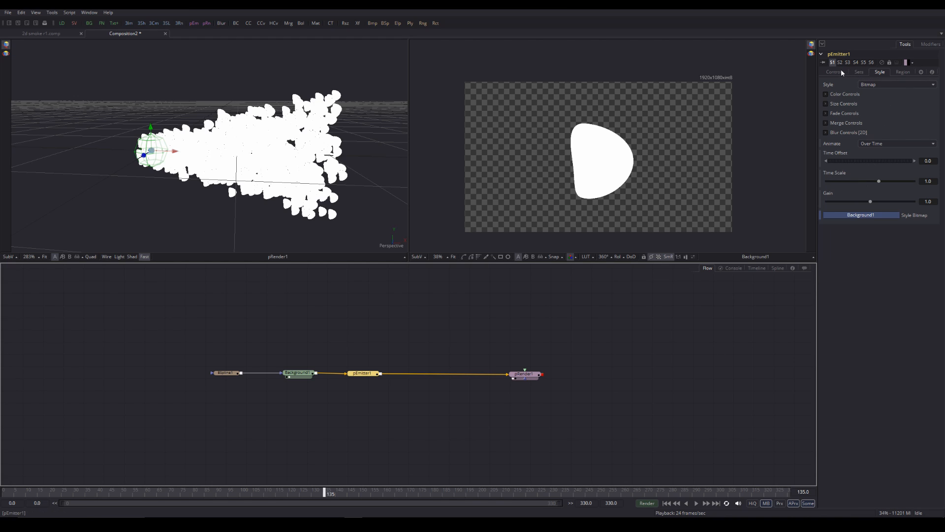
left_click(826, 103)
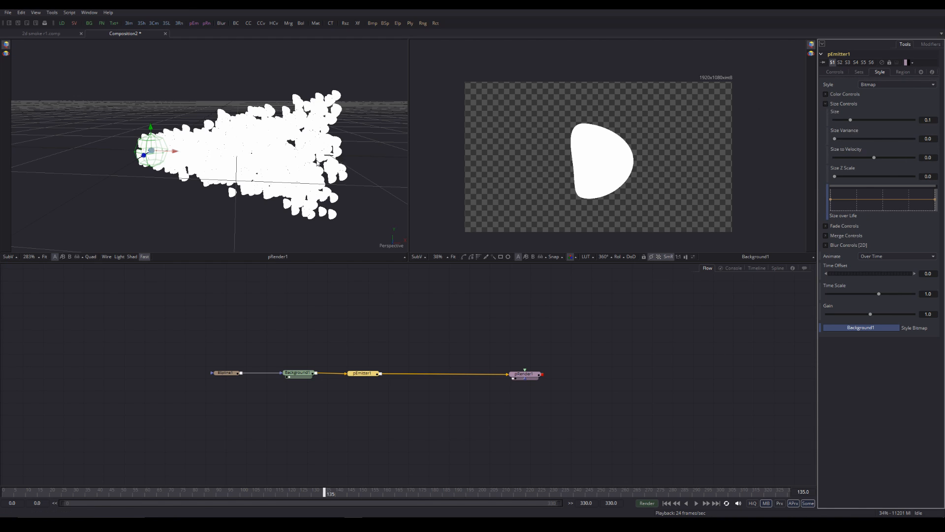
left_click_drag(850, 119, 857, 119)
right_click(858, 119)
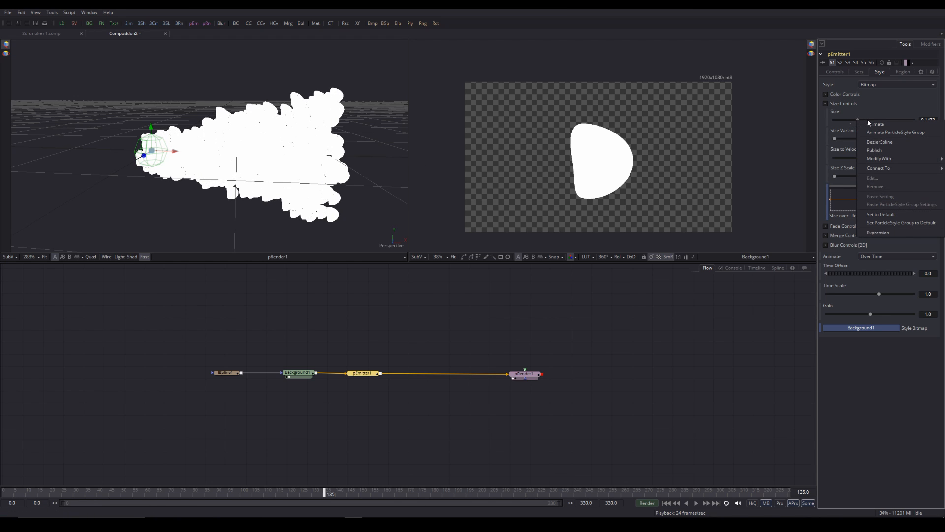
left_click(872, 108)
mouse_move(861, 121)
left_mouse_down()
mouse_move(890, 123)
mouse_move(840, 118)
mouse_move(891, 126)
mouse_move(851, 127)
left_mouse_up()
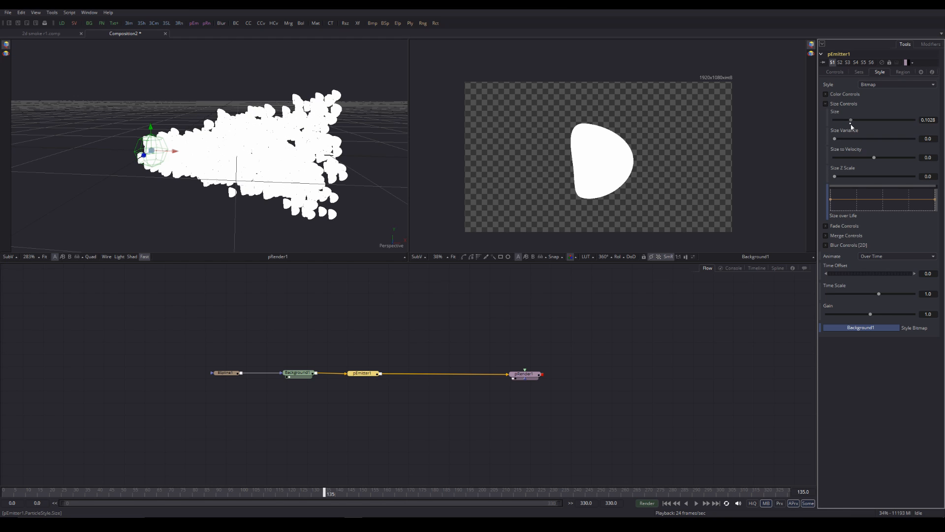
left_click(850, 124)
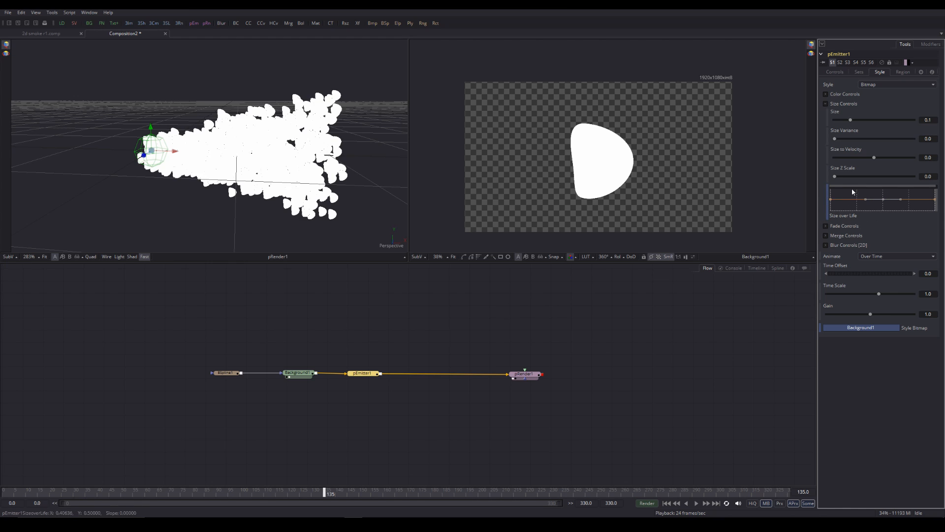
- Shape the emitter's Size over Life curve into a smooth arch by adding a raised midpoint, widening its handles, and lowering both end points
left_click_drag(884, 201, 884, 190)
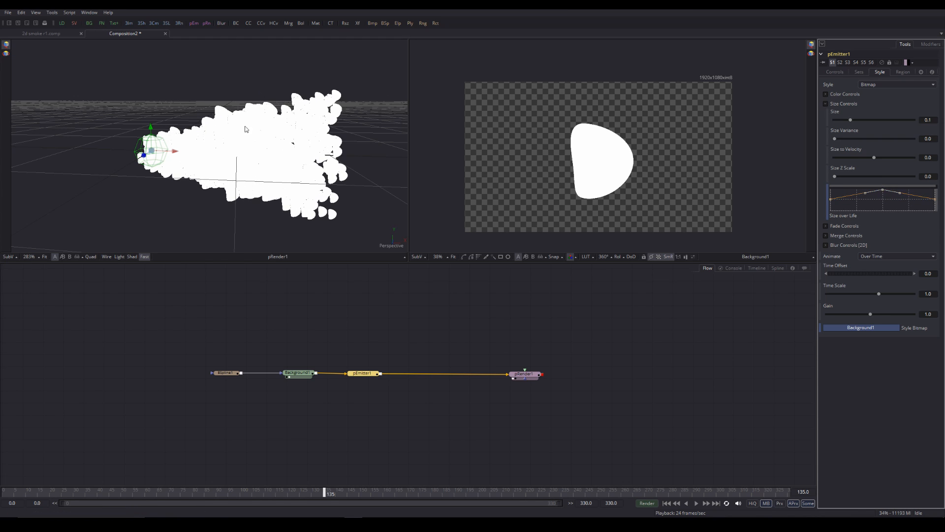
mouse_move(885, 192)
left_mouse_down()
mouse_move(886, 217)
mouse_move(884, 192)
left_mouse_up()
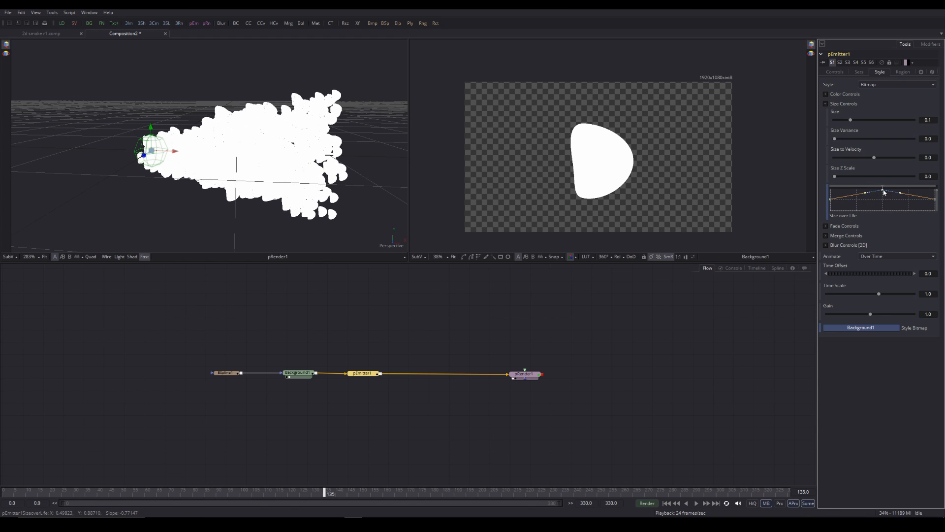
mouse_move(867, 195)
left_mouse_down()
mouse_move(847, 193)
mouse_move(859, 191)
left_mouse_up()
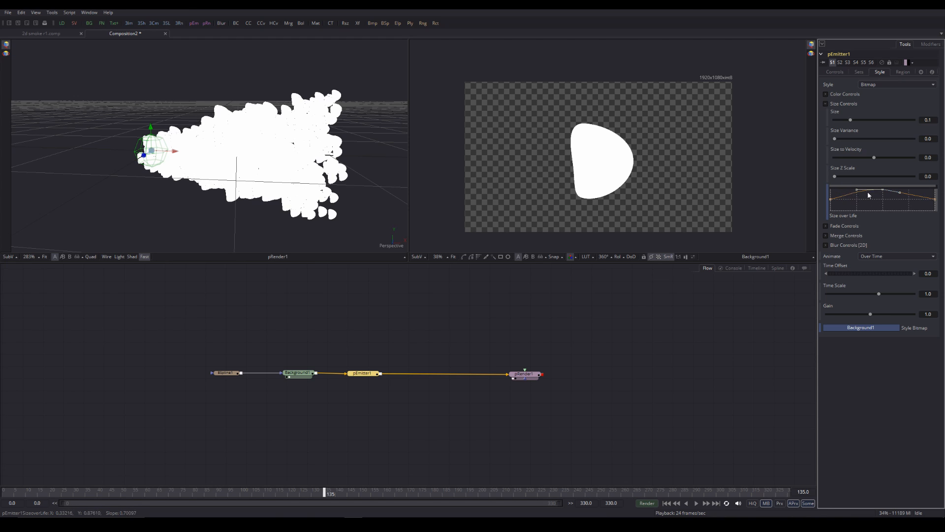
left_click_drag(899, 194, 908, 193)
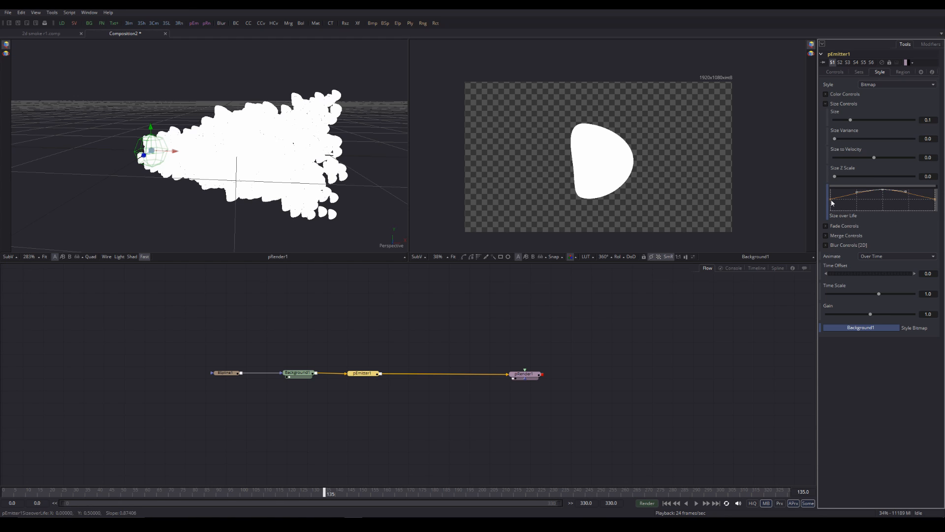
left_click_drag(832, 202, 832, 206)
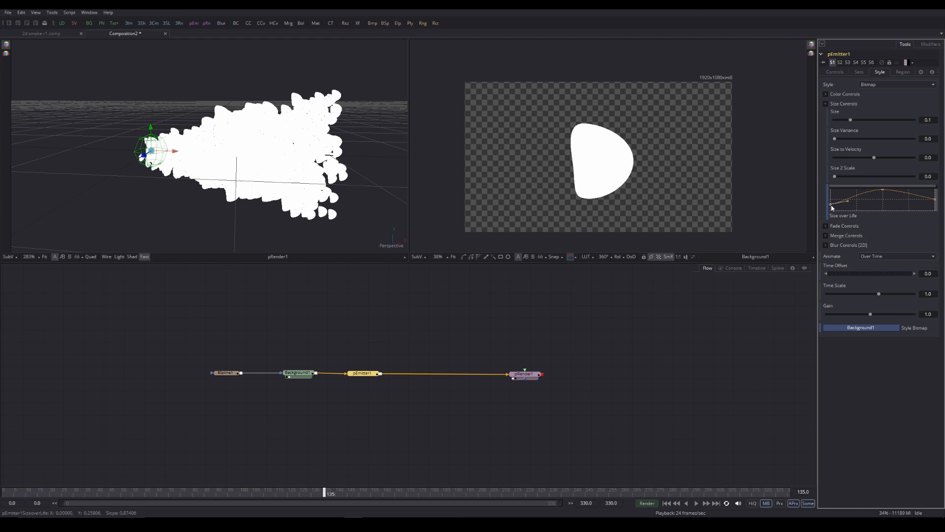
left_click_drag(935, 200, 935, 209)
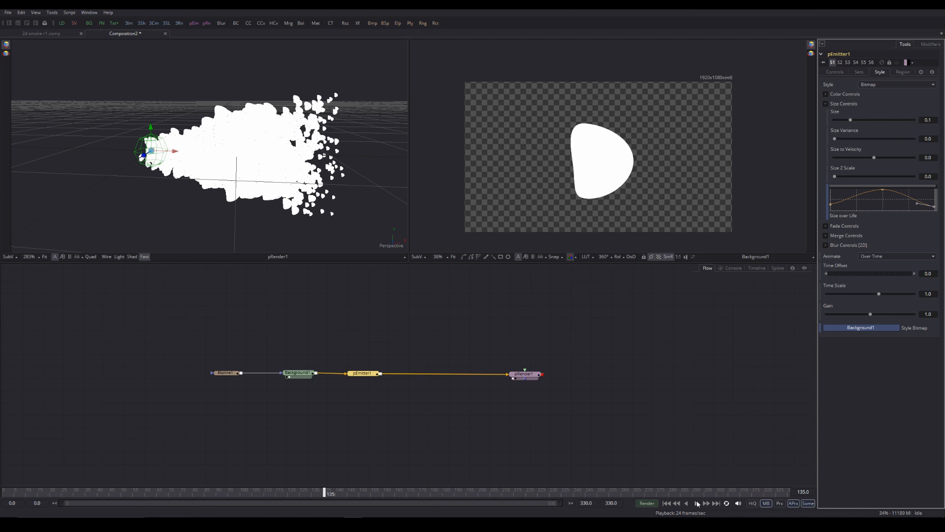
- Play the particle animation, replay it from frame 0, and stop at frame 103 to check the size change over life
left_click(697, 503)
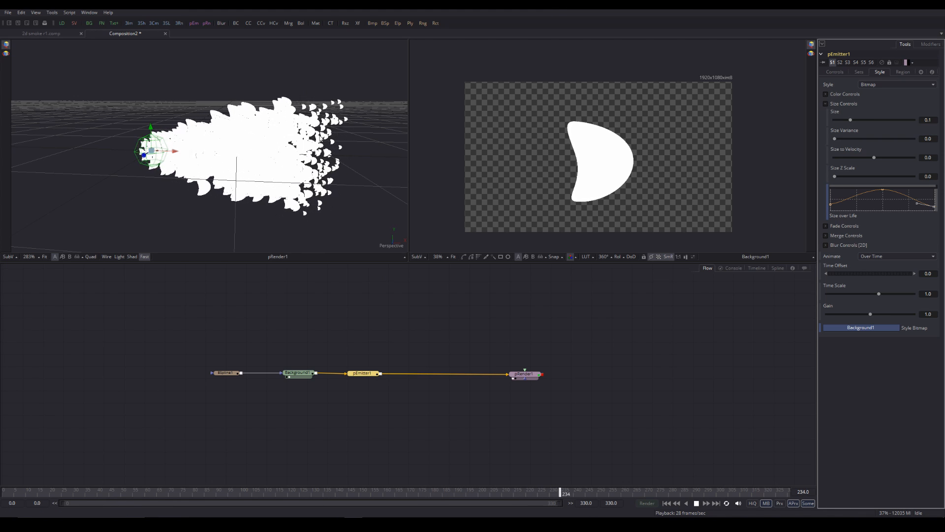
left_click(696, 503)
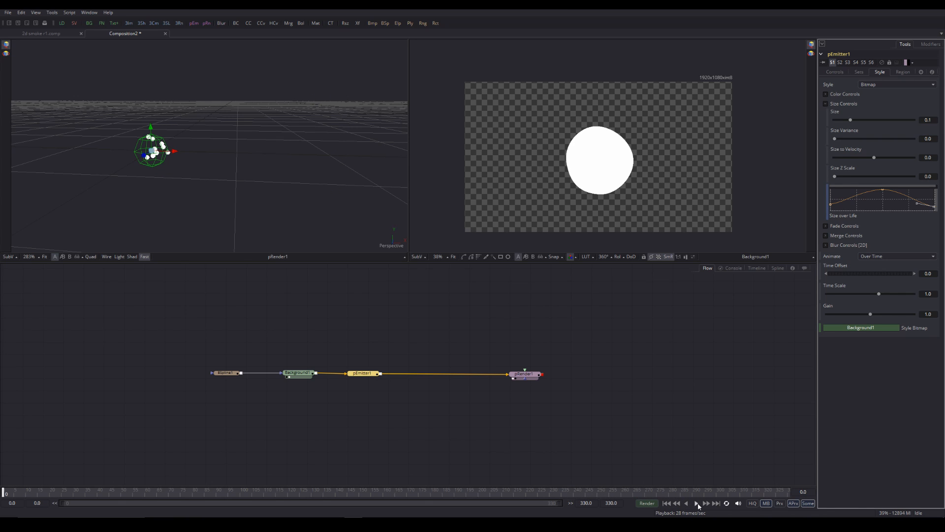
left_click(696, 504)
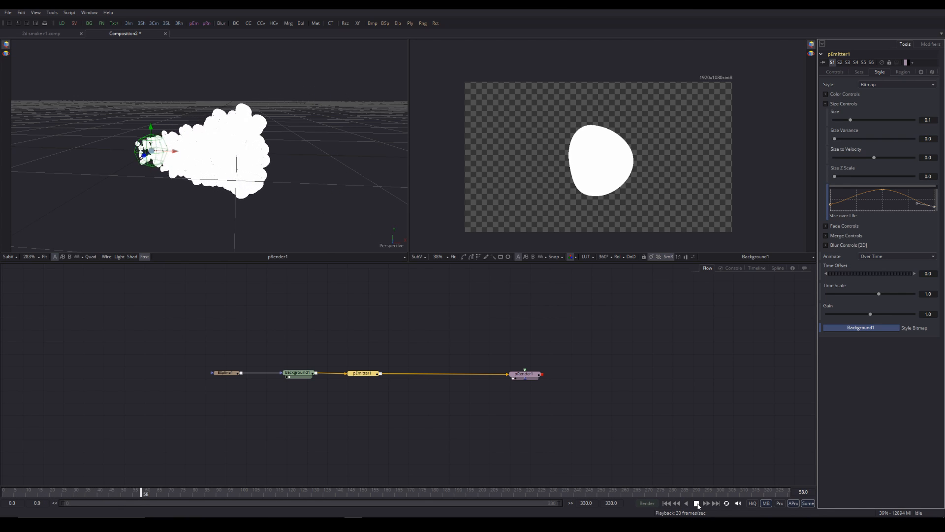
left_click(697, 504)
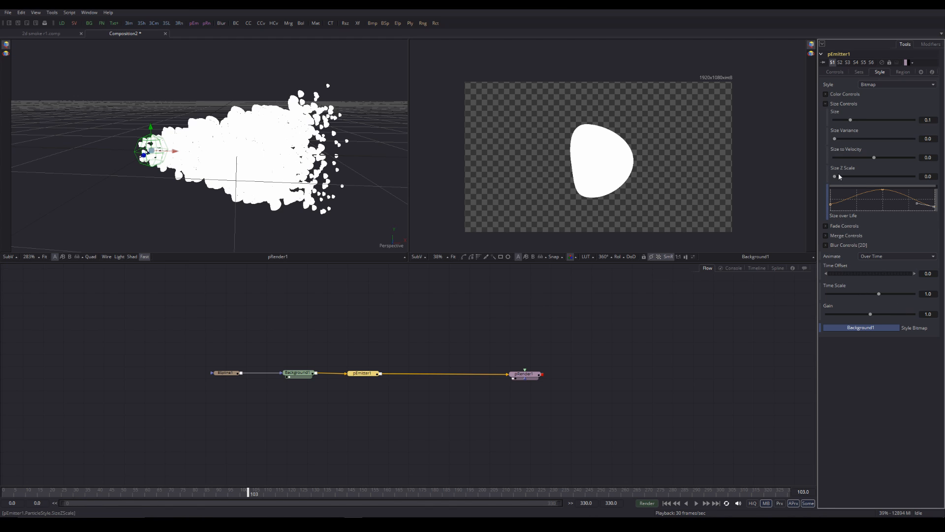
- Collapse the emitter's size and velocity controls and expand its Rotation and Rotation Variance settings
left_click(826, 105)
left_click(836, 72)
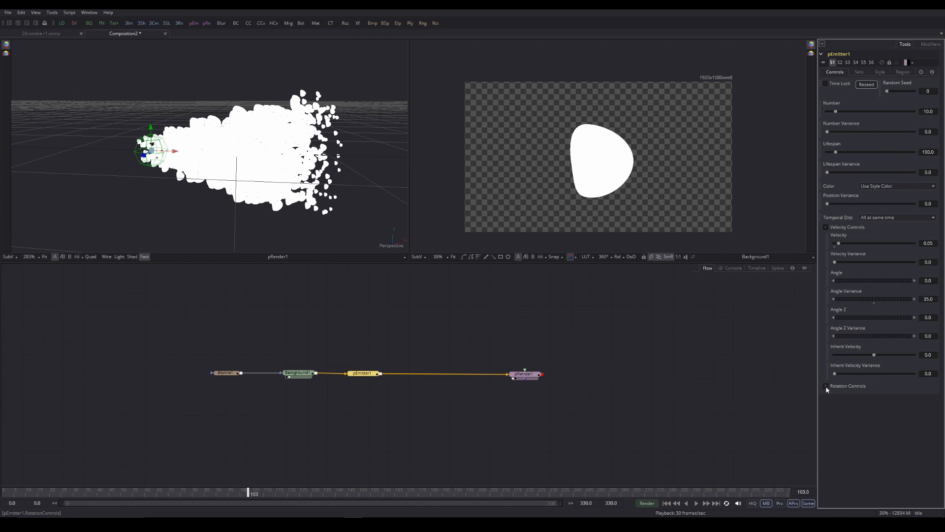
left_click(827, 227)
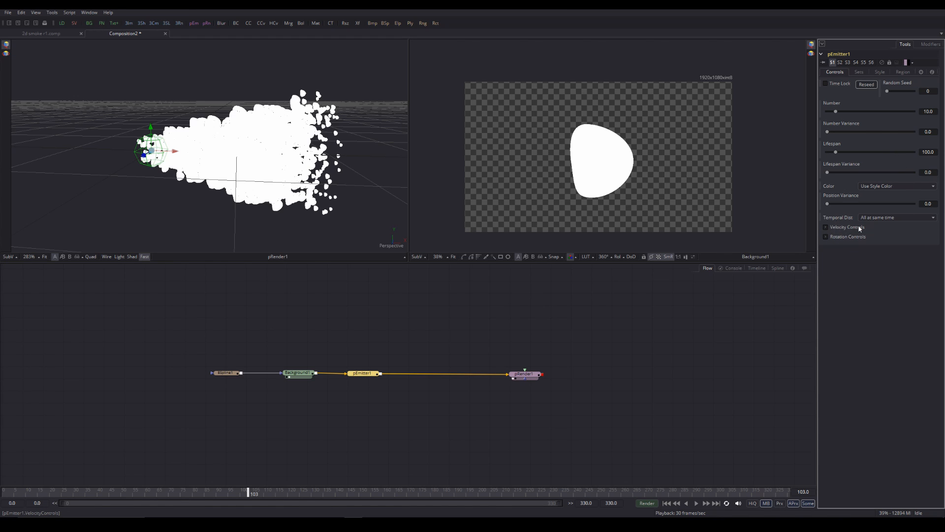
left_click(825, 237)
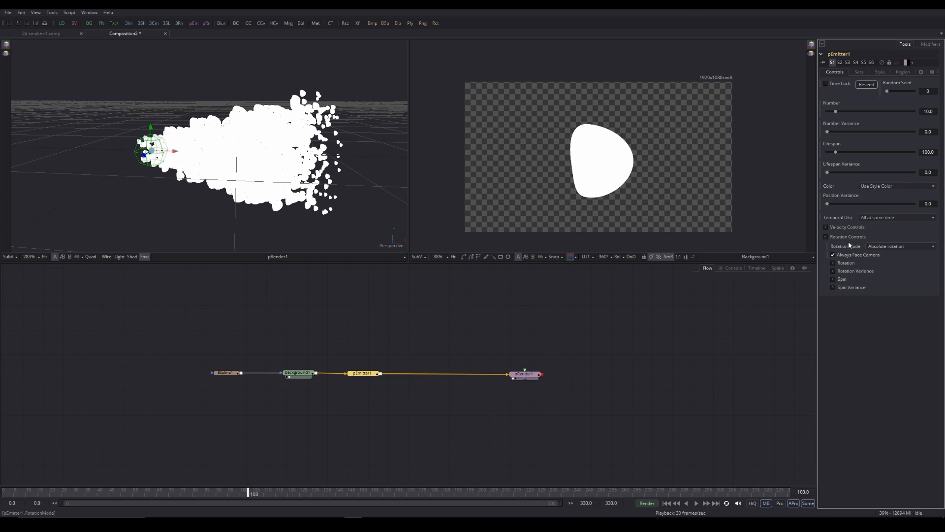
left_click(833, 271)
left_click(833, 264)
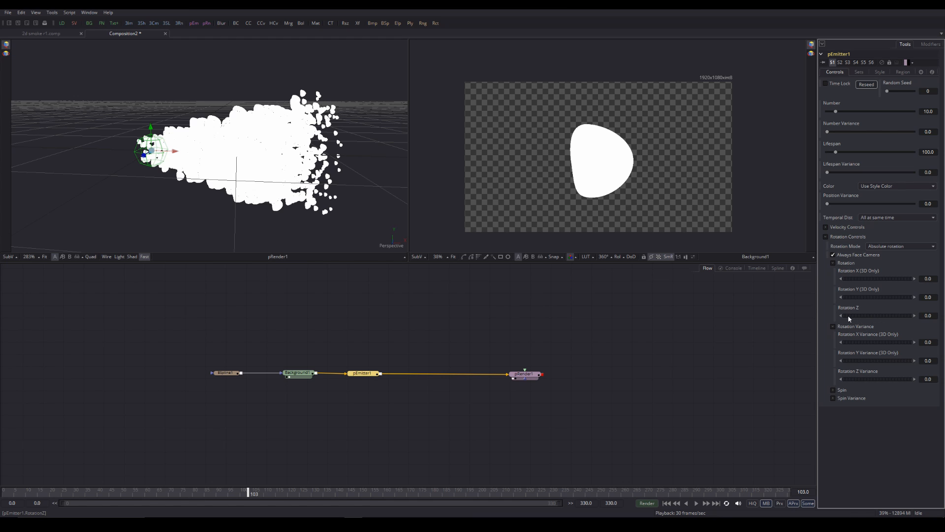
- Set the particles' Rotation Z to 28.7 after trying 67, and play the animation to preview the rotation
mouse_move(849, 315)
left_mouse_down()
mouse_move(889, 316)
mouse_move(862, 318)
left_mouse_up()
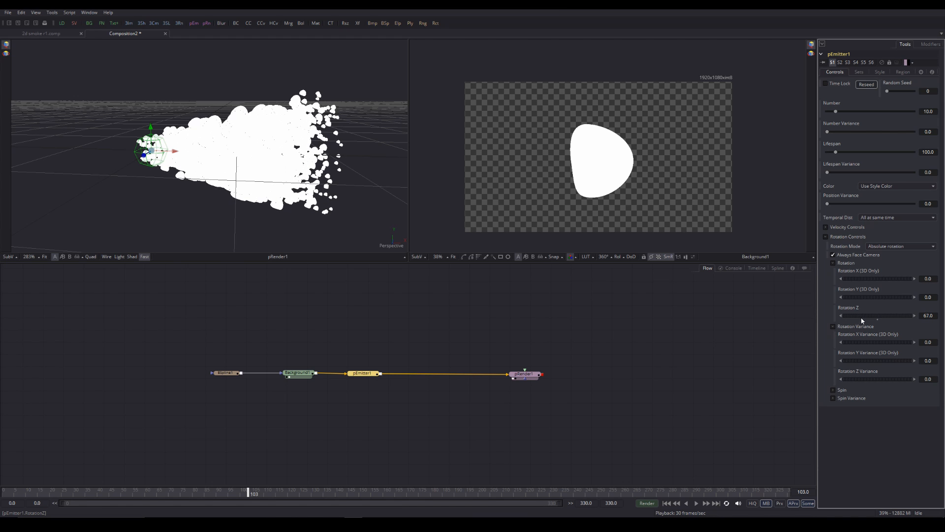
left_click_drag(290, 133, 184, 168)
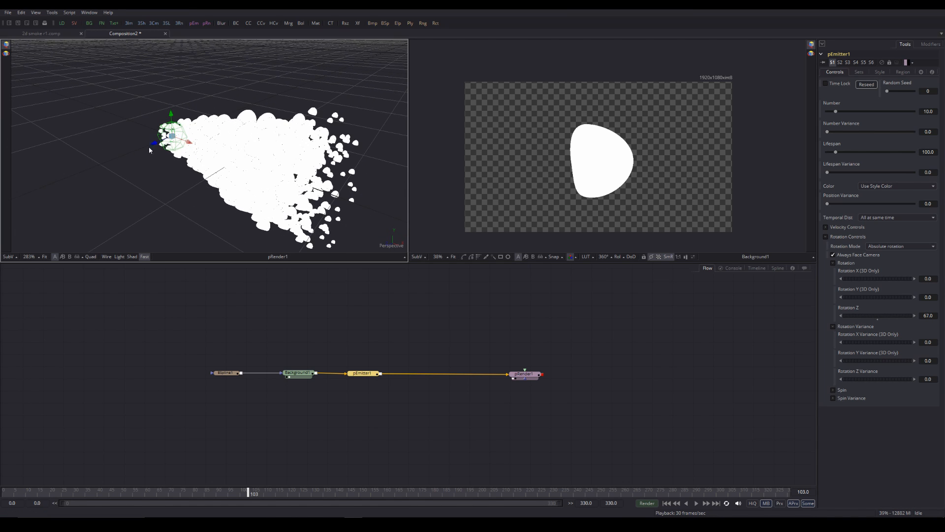
left_click_drag(257, 171, 328, 124)
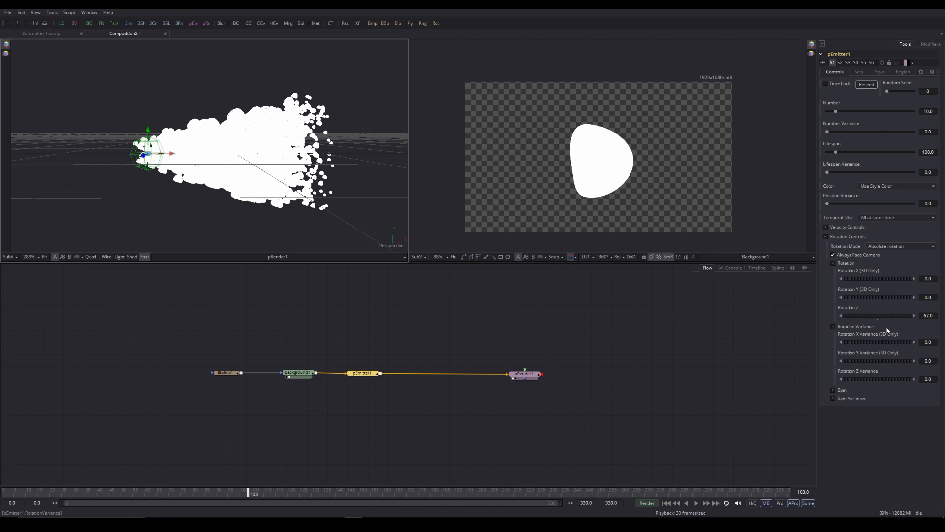
mouse_move(871, 319)
left_mouse_down()
mouse_move(885, 319)
mouse_move(864, 321)
left_mouse_up()
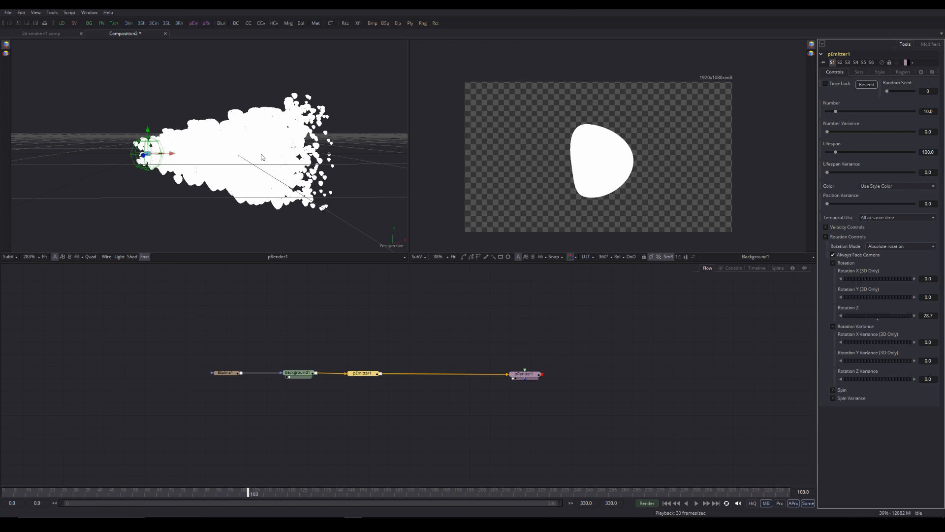
left_click(697, 504)
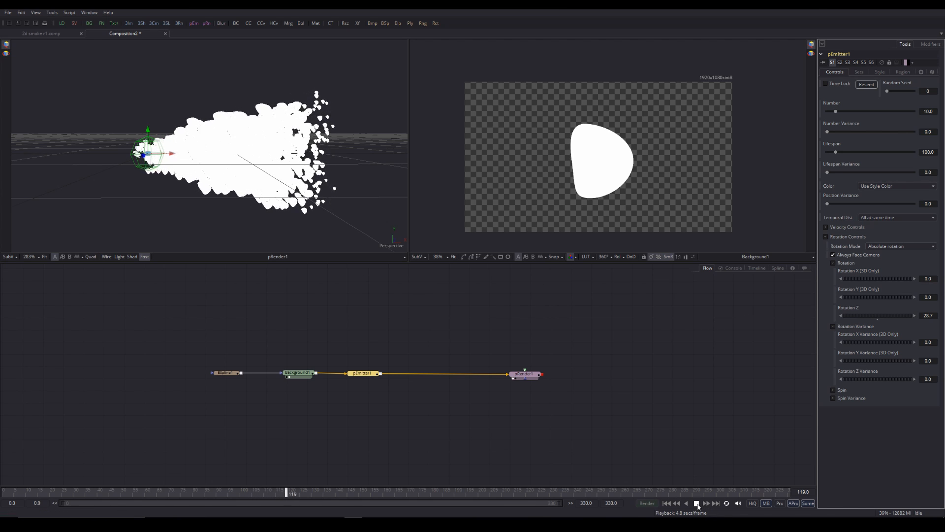
left_click(698, 506)
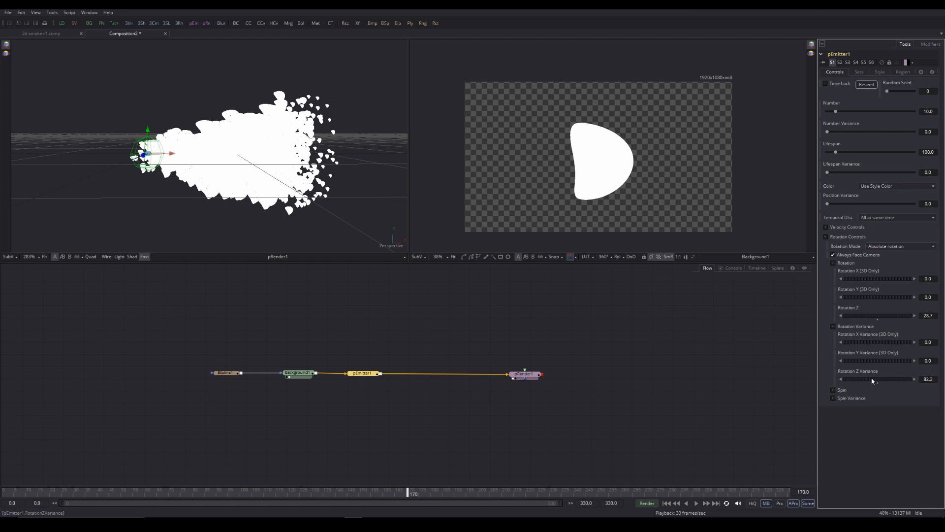
- Set the emitter's Rotation Z Variance to 181.9 and preview the randomly rotated particles in playback
mouse_move(875, 379)
left_mouse_down()
mouse_move(903, 379)
mouse_move(882, 378)
mouse_move(890, 378)
left_mouse_up()
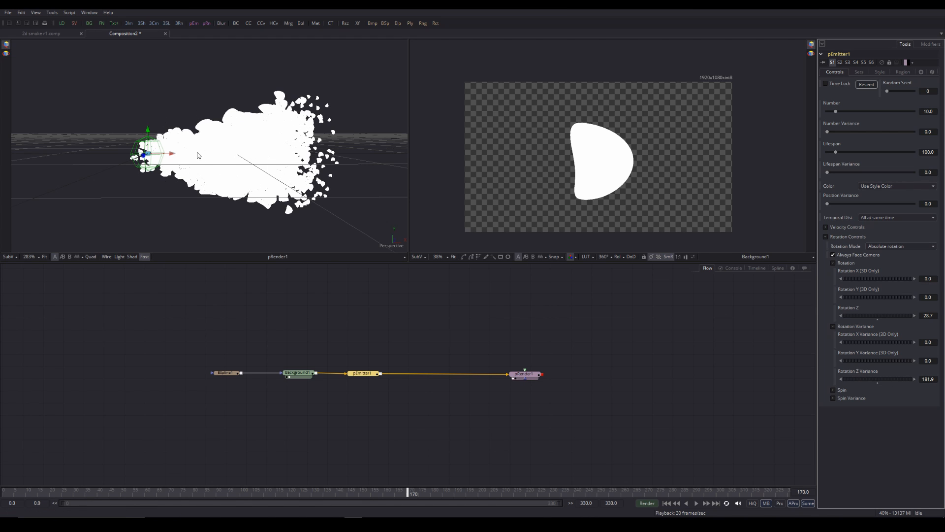
left_click(699, 503)
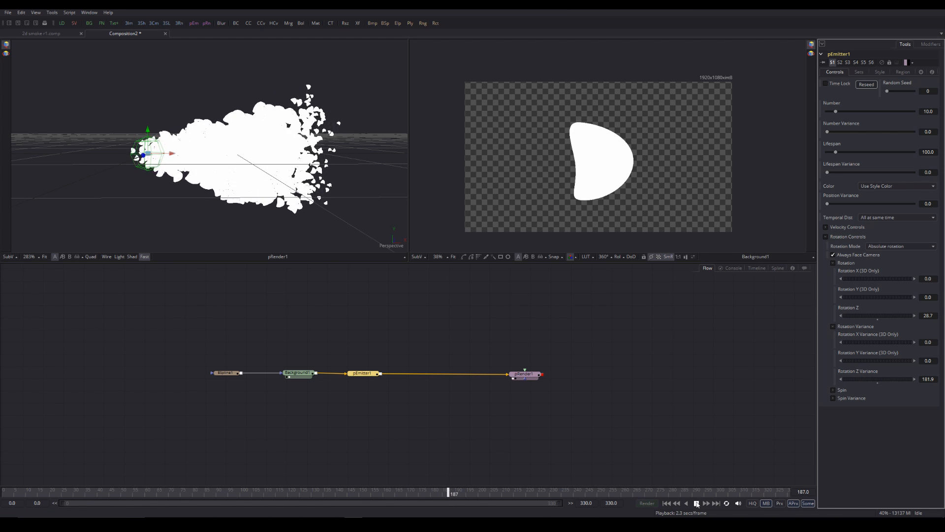
left_click(698, 503)
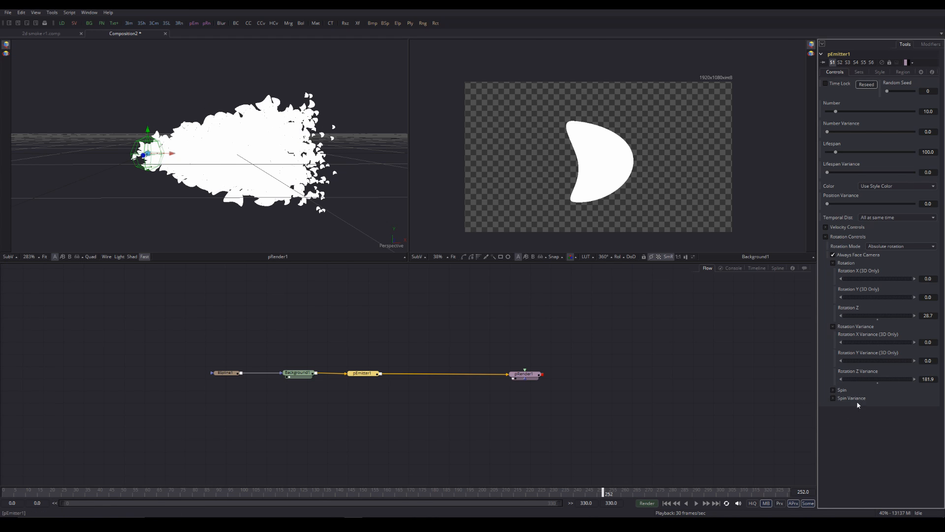
- Collapse the Rotation and Rotation Variance settings and expand the emitter's Spin and Spin Variance settings
left_click(833, 264)
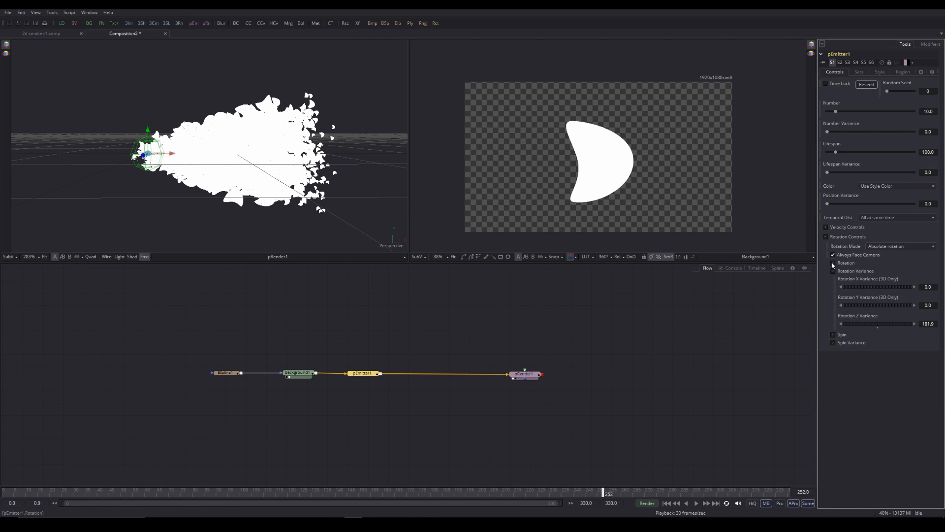
left_click(833, 272)
left_click(833, 279)
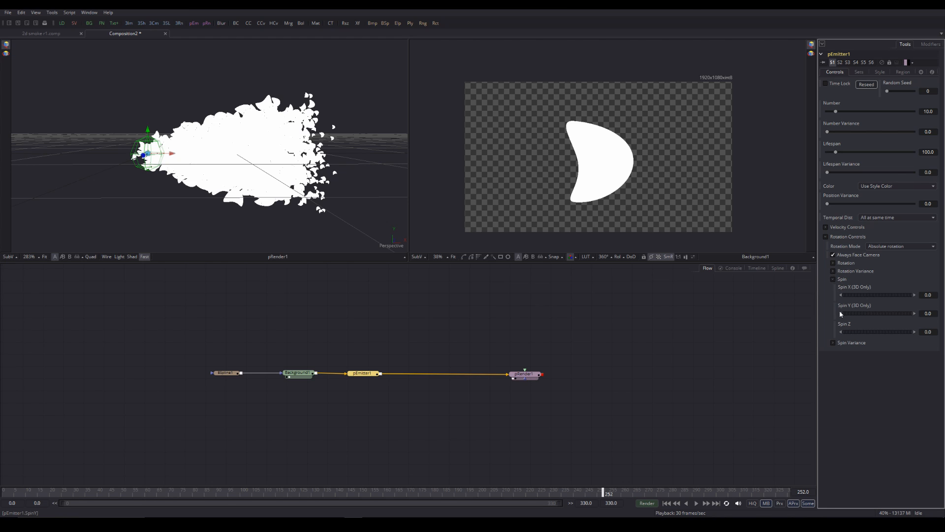
left_click(833, 343)
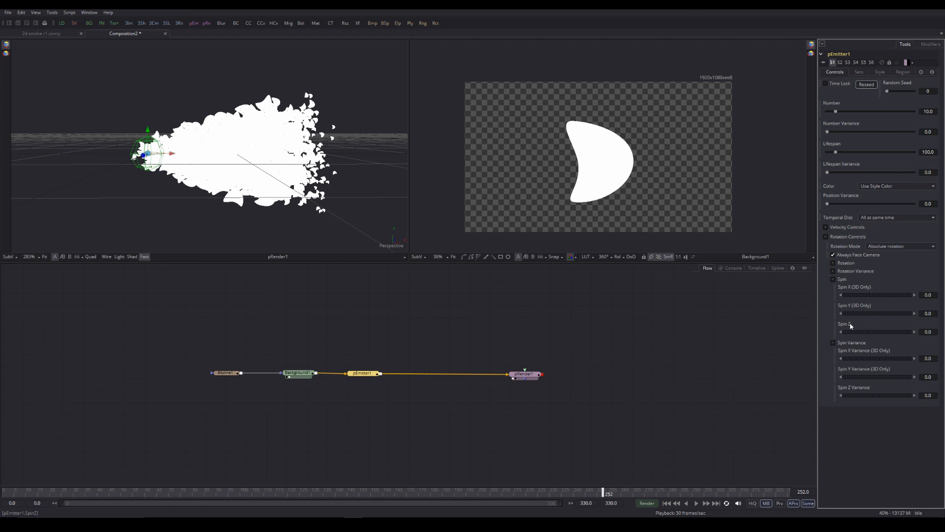
- Try Spin Z values of 1 and 33.6 on the particles, previewing each one in playback
left_click(936, 332)
type("1")
key("Tab")
left_click(696, 504)
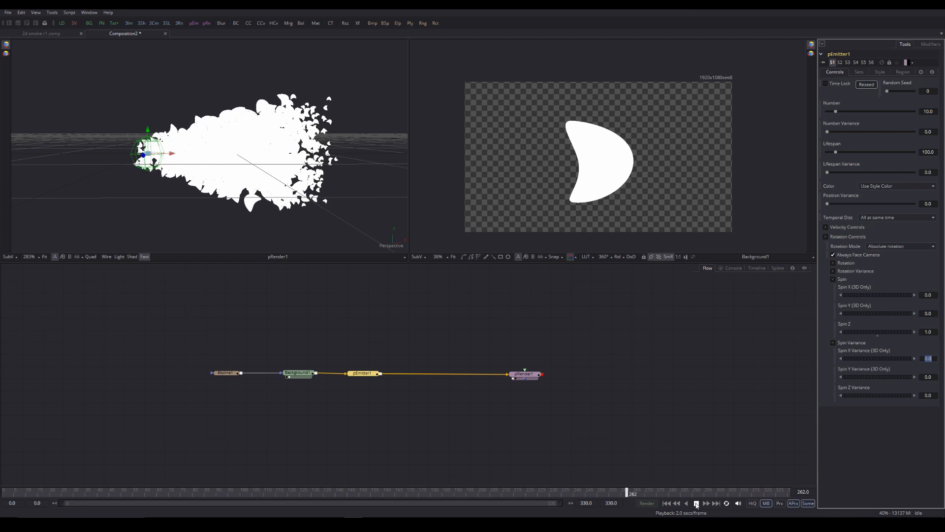
left_click(697, 504)
left_click_drag(876, 335, 882, 332)
left_click(697, 504)
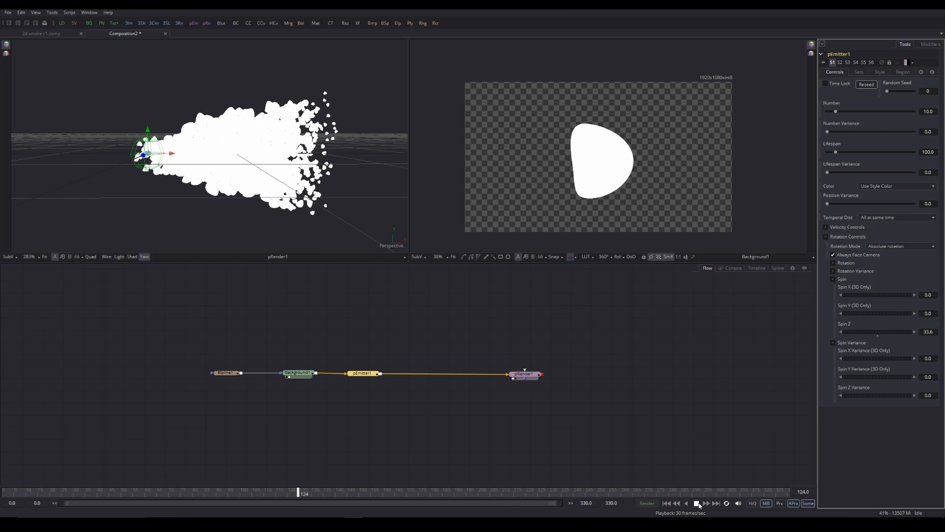
key("space")
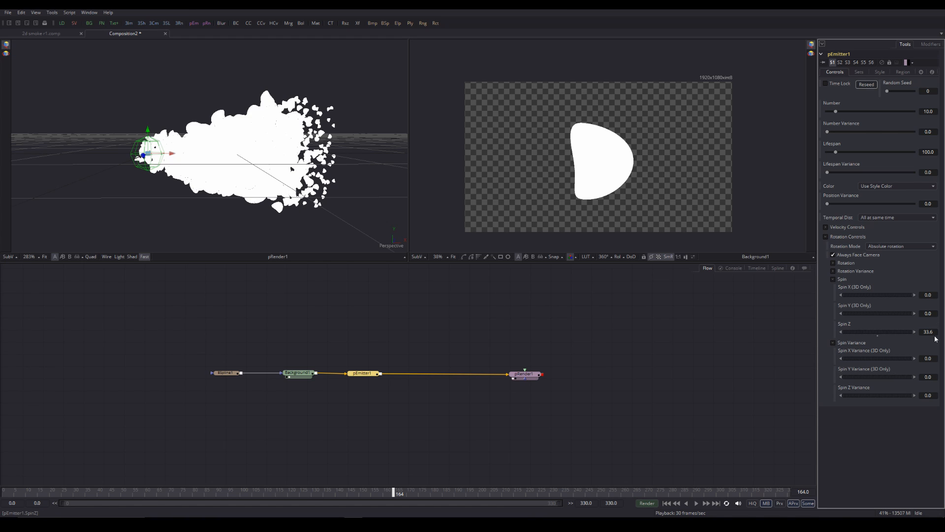
- Set the emitter's Spin Z to 2 and preview the spinning particles in playback
left_click_drag(934, 331, 911, 331)
type("2")
key("Tab")
left_click(696, 503)
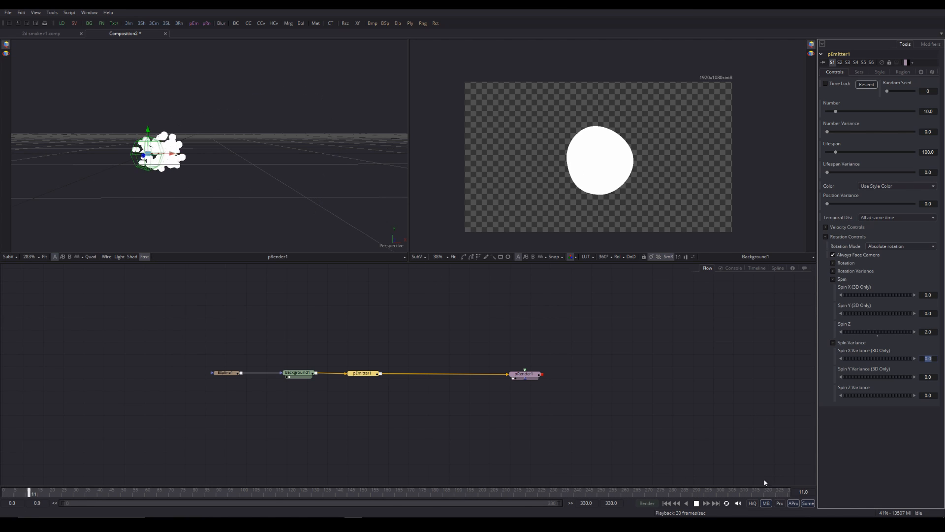
left_click(696, 503)
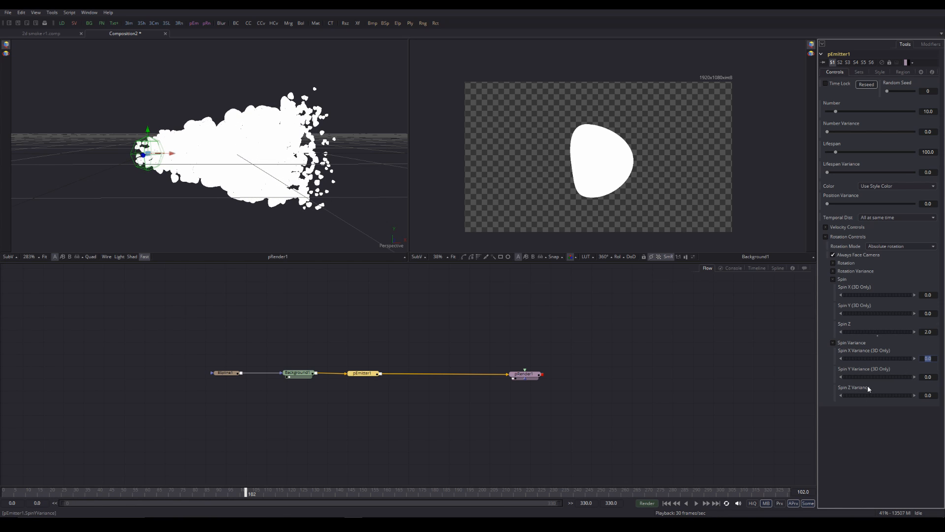
- Try a Spin Z Variance of 30 on the emitter and preview it in playback
left_click_drag(862, 398, 863, 394)
left_click(928, 396)
key("Return")
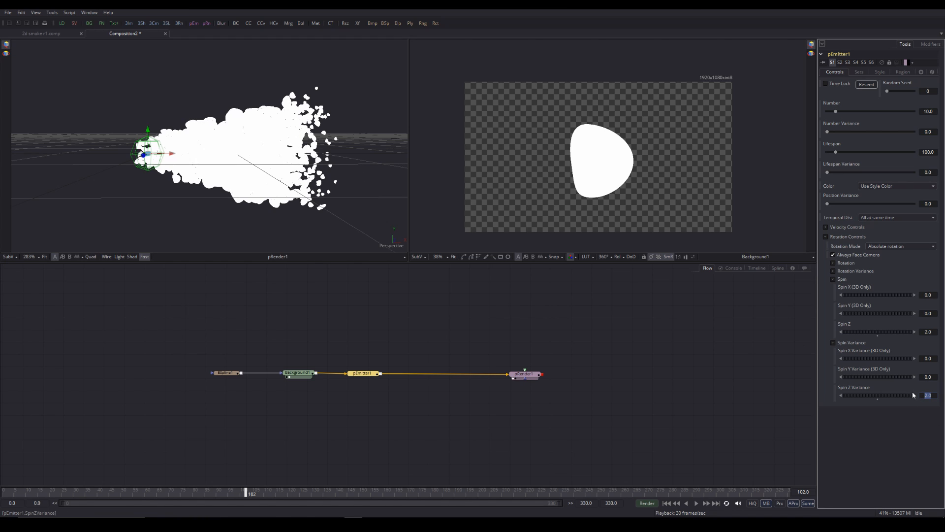
type("30")
left_click(696, 503)
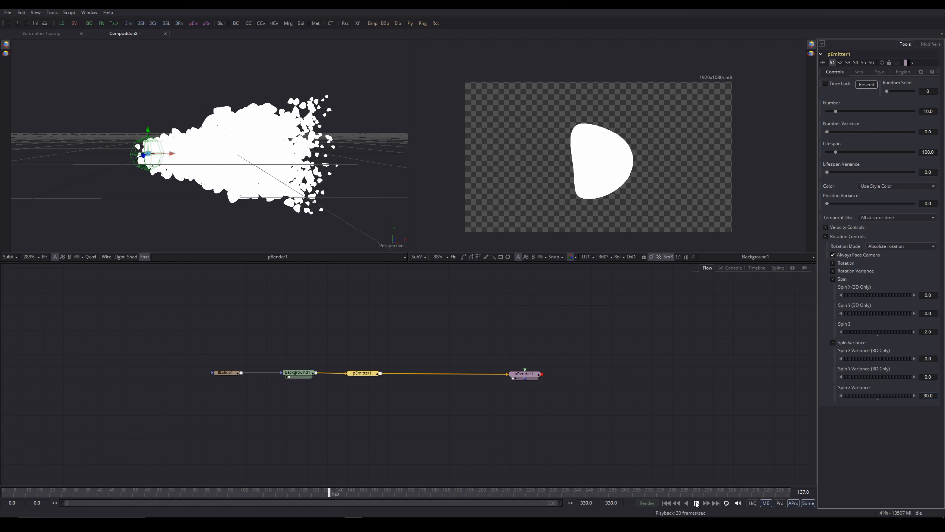
left_click(697, 503)
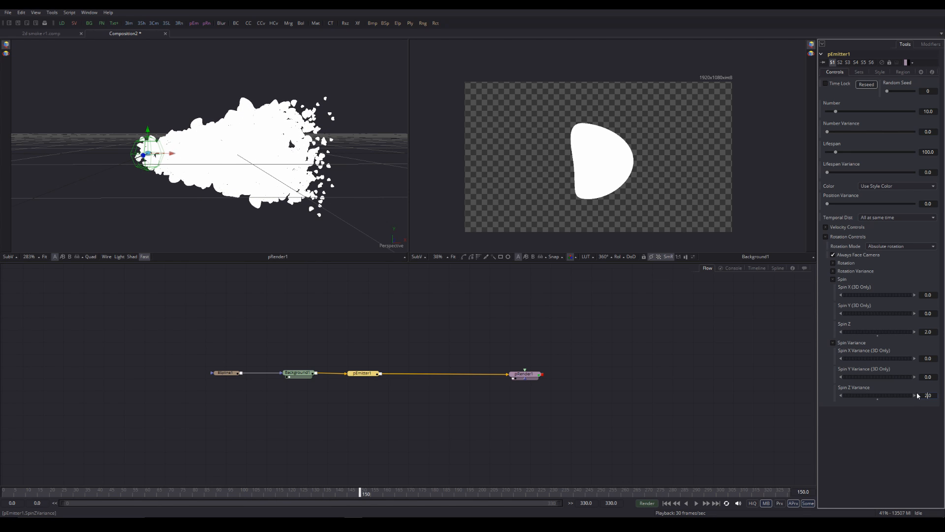
- Set the emitter's Spin Z Variance to 2 and preview the particle animation in playback
left_click(696, 503)
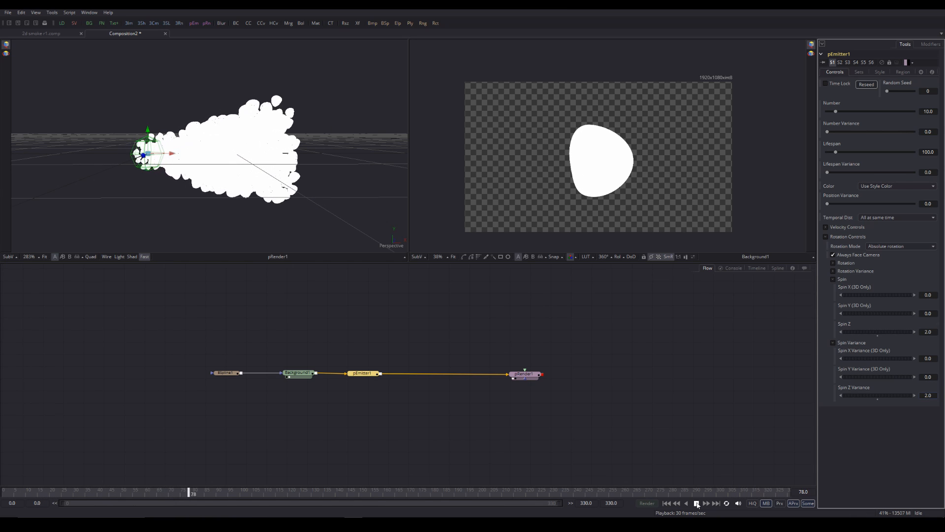
left_click(697, 503)
left_click_drag(424, 340, 365, 345)
left_click_drag(395, 437, 462, 449)
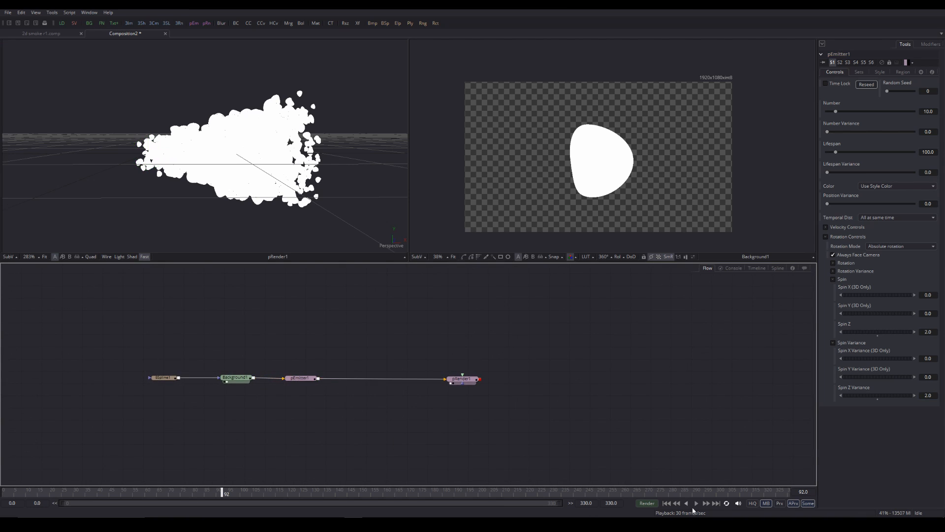
left_click(697, 503)
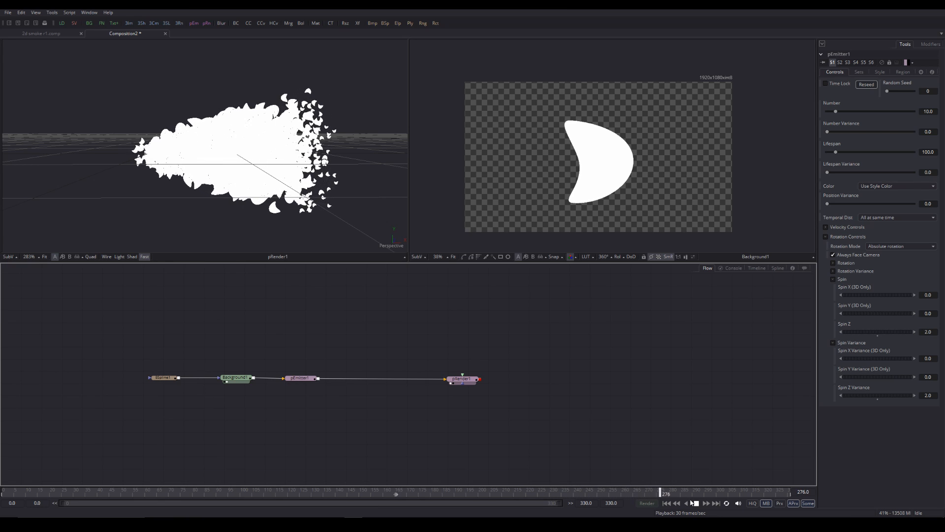
- Move the pRender1 node farther away from pEmitter1 to make room for another node between them
scroll(379, 316, "right", 2)
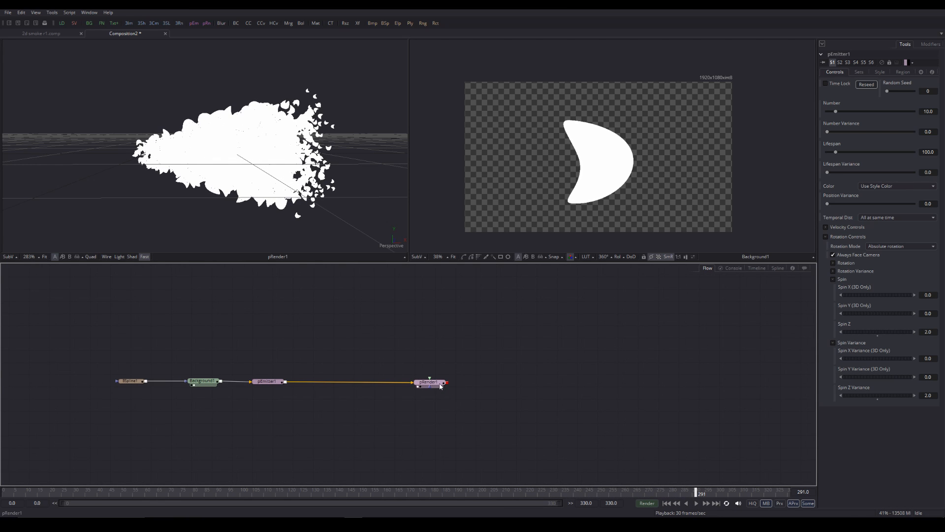
left_click_drag(444, 386, 491, 385)
scroll(207, 332, "left", 1)
scroll(207, 332, "left", 1)
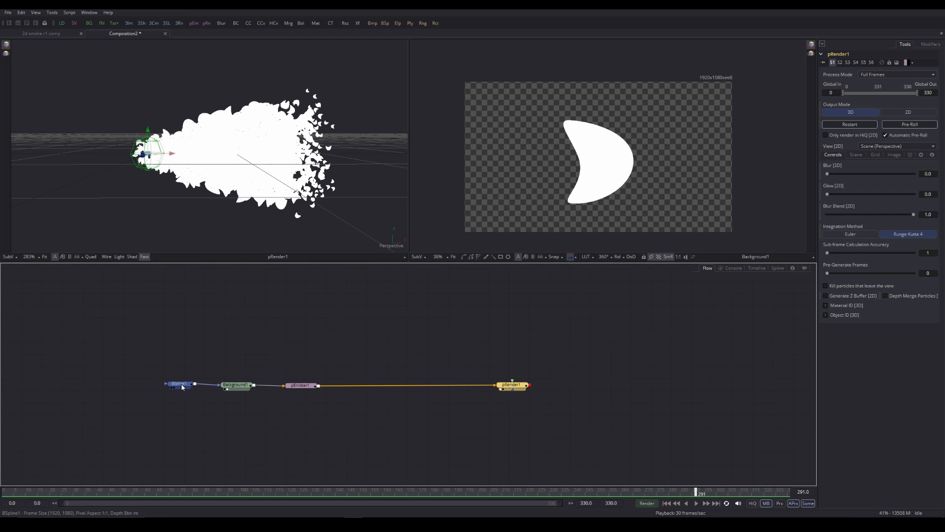
- Add a pFriction node and insert it on the connection between pEmitter1 and pRender1
left_click(182, 390)
right_click(323, 319)
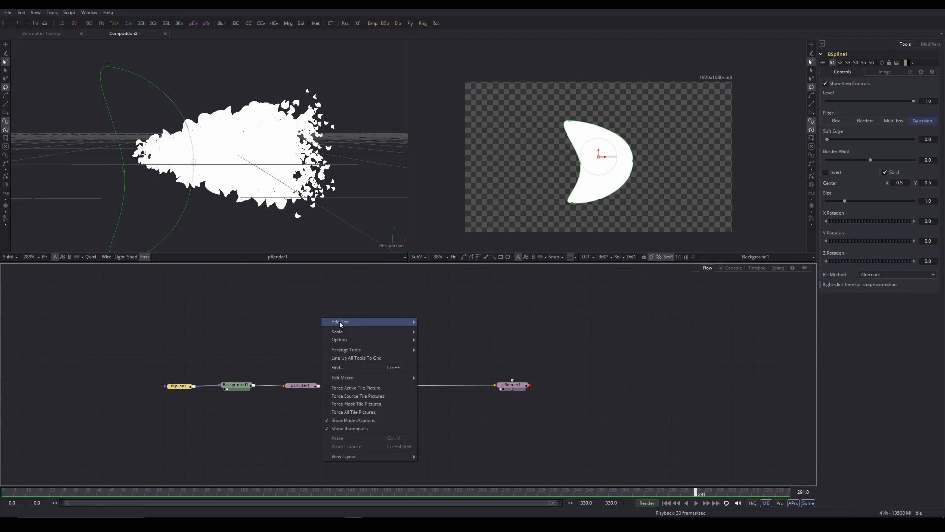
mouse_move(360, 323)
mouse_move(446, 471)
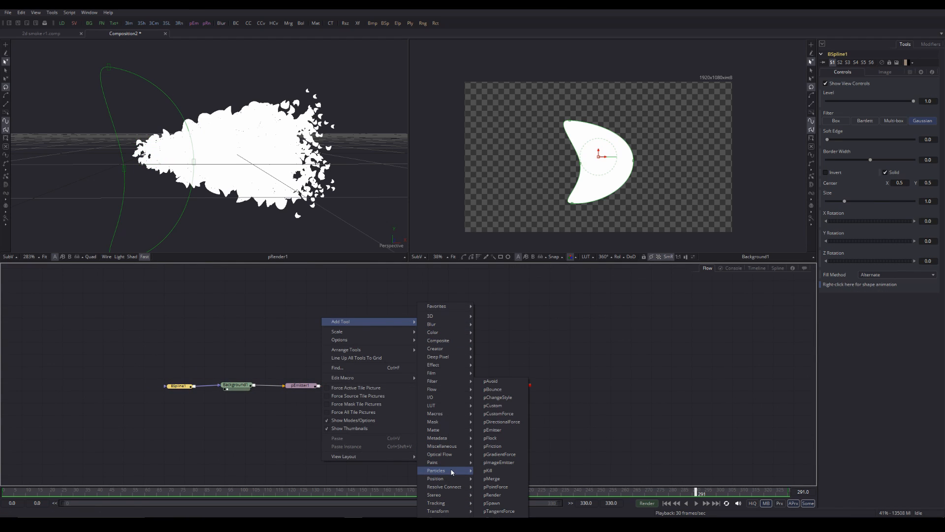
left_click(508, 447)
left_click_drag(321, 318, 411, 356)
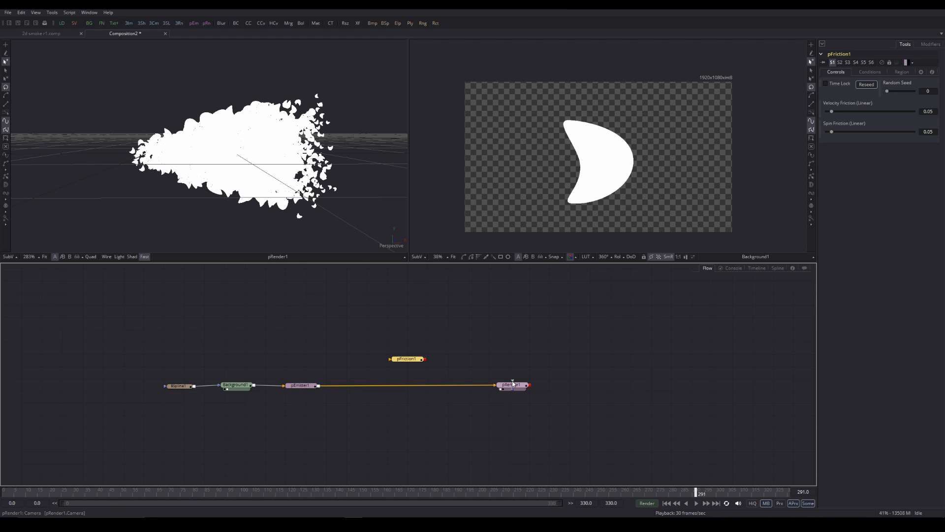
left_click_drag(403, 359, 393, 389)
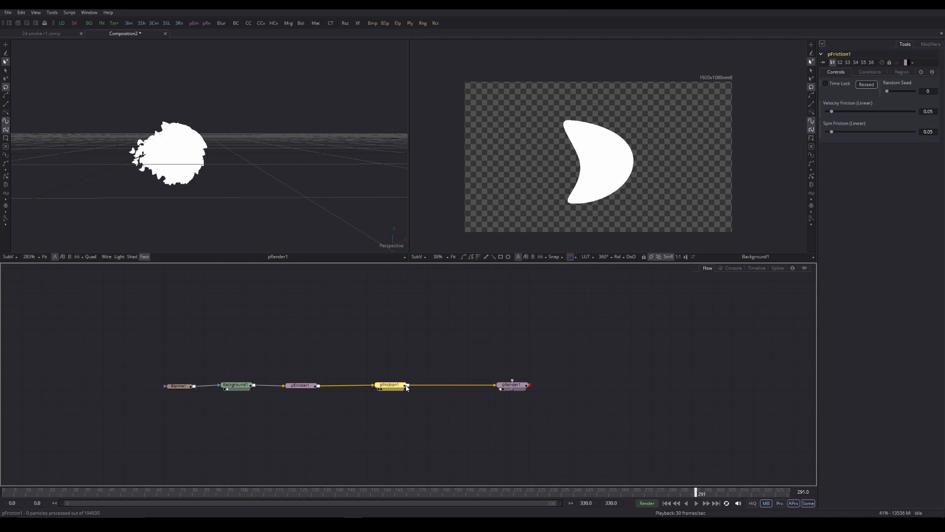
mouse_move(395, 387)
left_mouse_down()
mouse_move(400, 337)
mouse_move(400, 389)
left_mouse_up()
- Play the animation and lower the friction node's Velocity Friction to 0.004
left_click(696, 504)
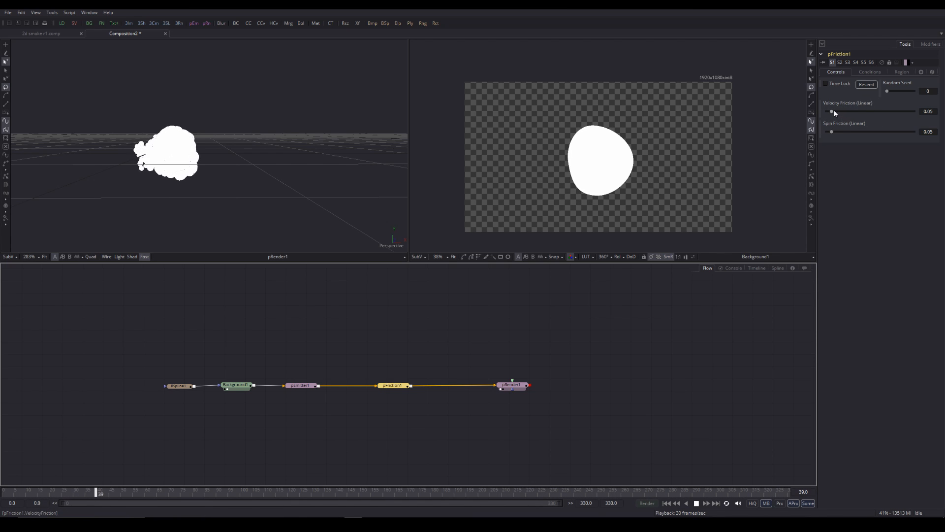
left_click_drag(834, 110, 828, 112)
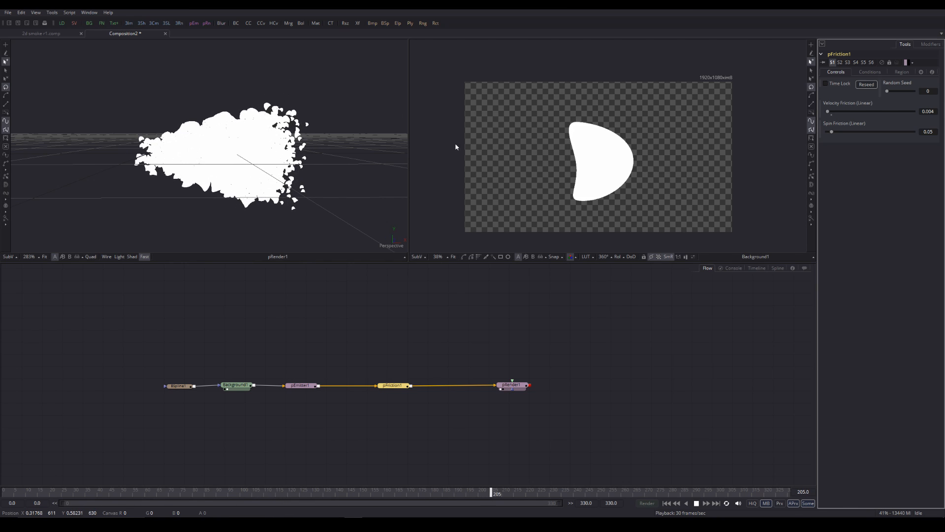
- Move pFriction1 and pRender1 closer to pEmitter1 to tidy the node chain, and stop the playback
left_click_drag(485, 347, 454, 348)
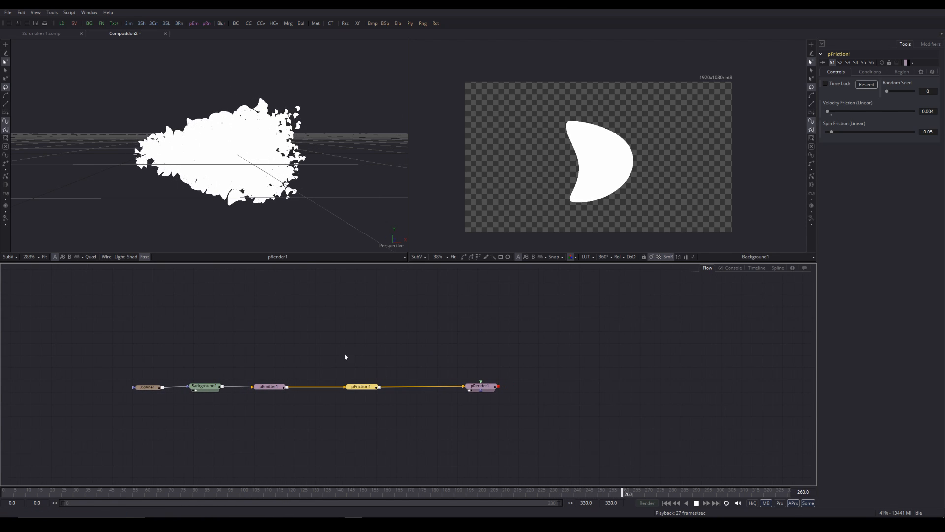
left_click_drag(360, 389, 321, 389)
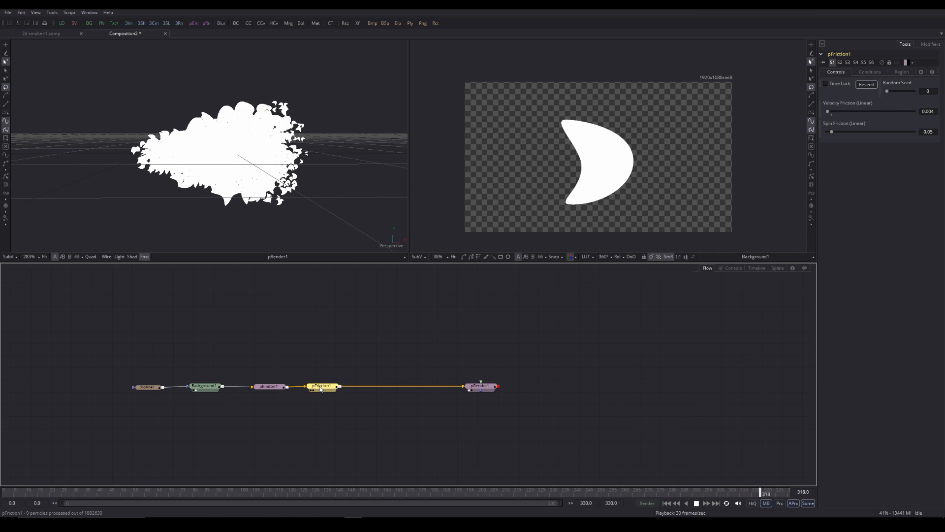
left_click_drag(479, 388, 380, 389)
left_click_drag(467, 385, 431, 380)
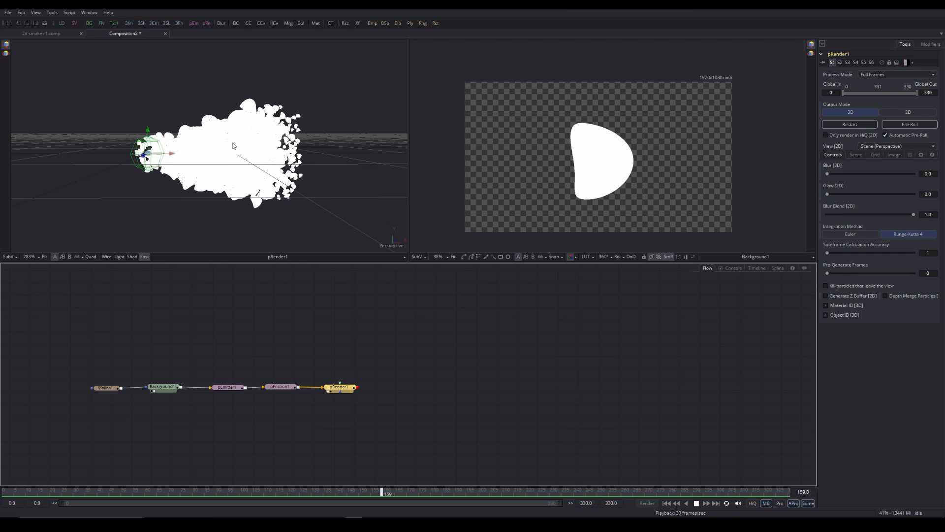
key("space")
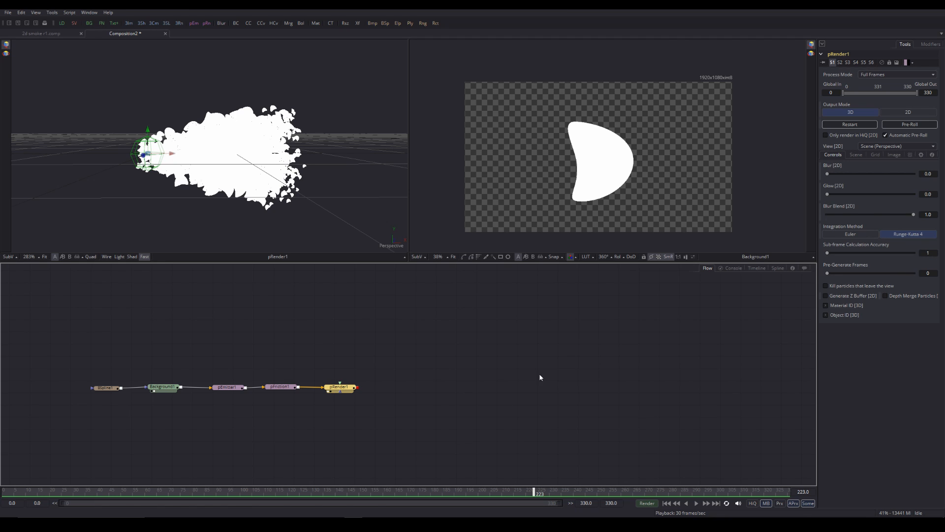
mouse_move(363, 123)
left_mouse_down()
mouse_move(240, 154)
mouse_move(93, 144)
mouse_move(374, 146)
mouse_move(509, 162)
mouse_move(252, 137)
mouse_move(84, 148)
mouse_move(357, 137)
left_mouse_up()
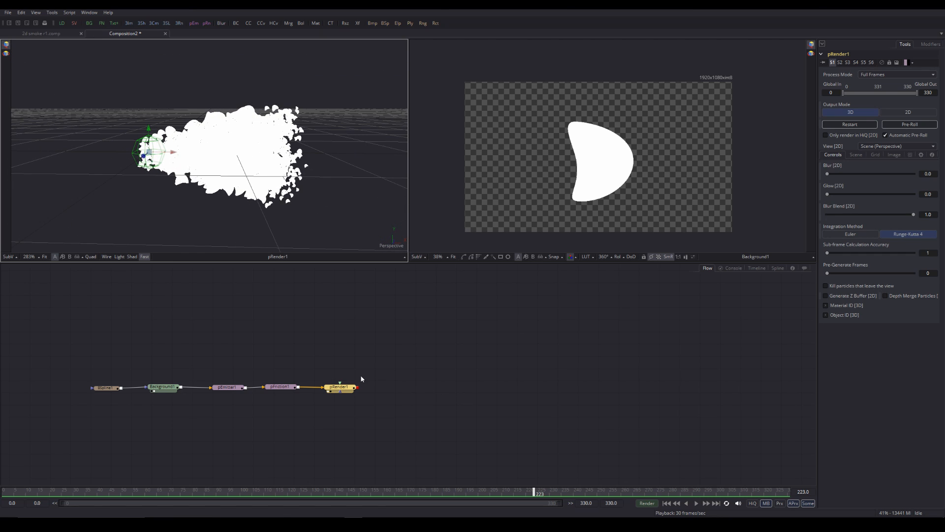
- Add a Merge 3D node beside pRender1 and connect the pRender1 output to it
right_click(407, 336)
mouse_move(435, 339)
mouse_move(530, 319)
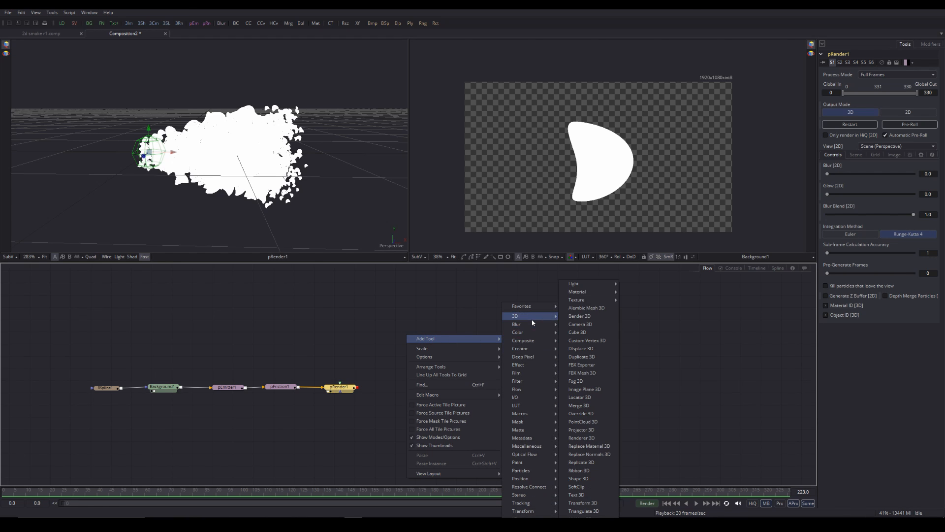
left_click(585, 406)
left_click_drag(406, 338, 406, 391)
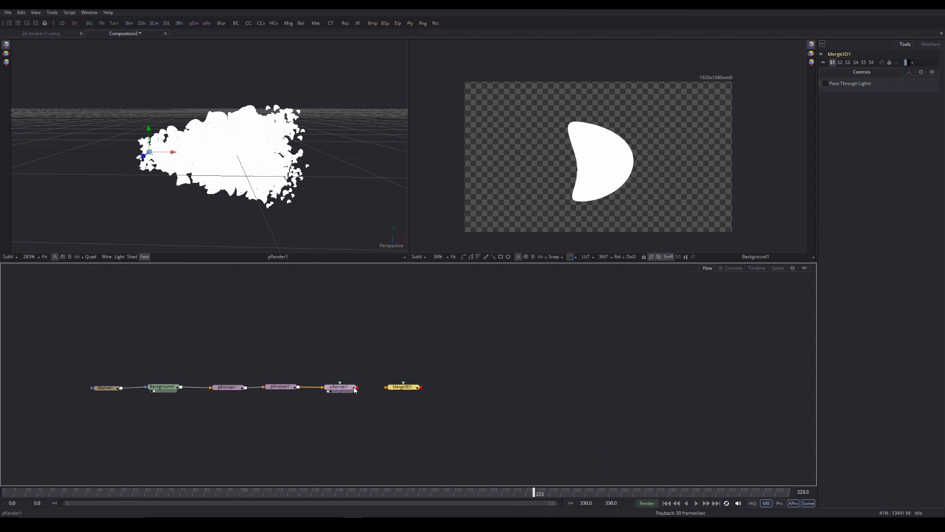
left_click_drag(358, 388, 399, 391)
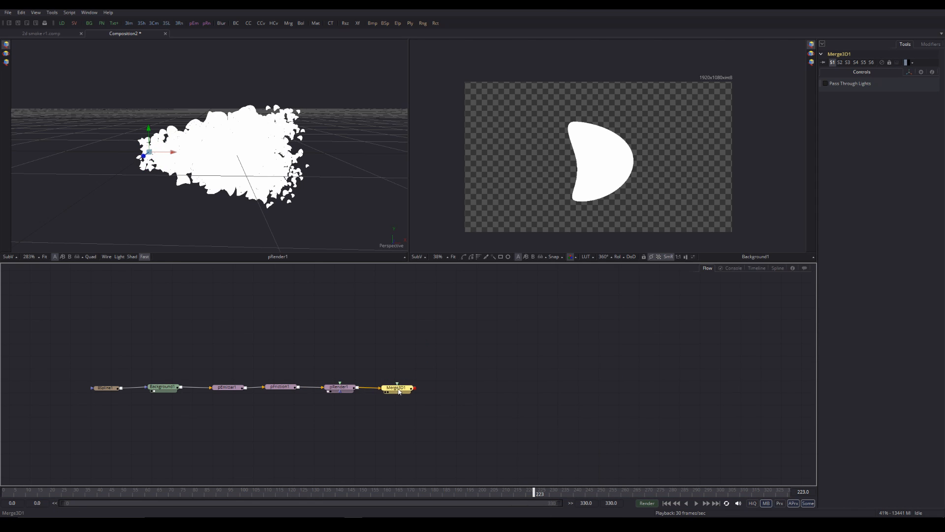
- Add a Camera 3D node, connect it to Merge3D1, and position it above the merge node
right_click(426, 320)
mouse_move(444, 326)
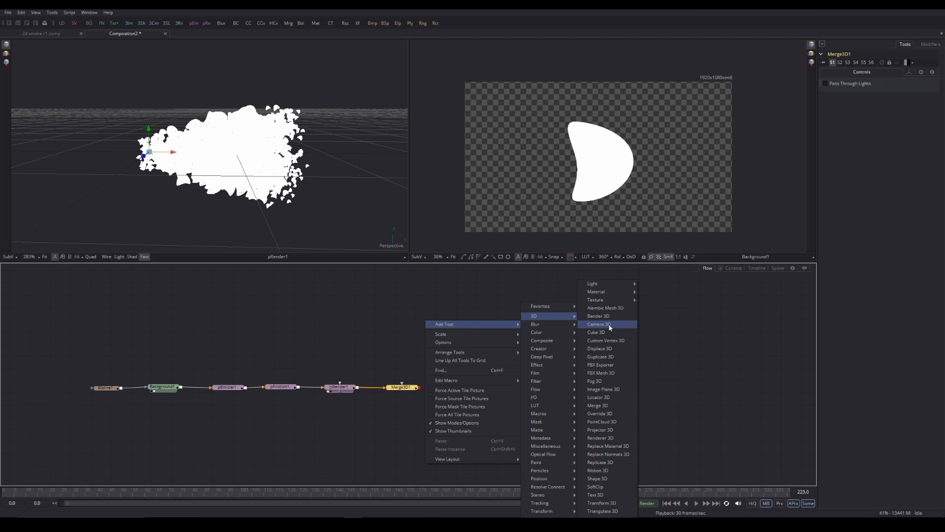
left_click(599, 324)
left_click_drag(428, 324, 407, 354)
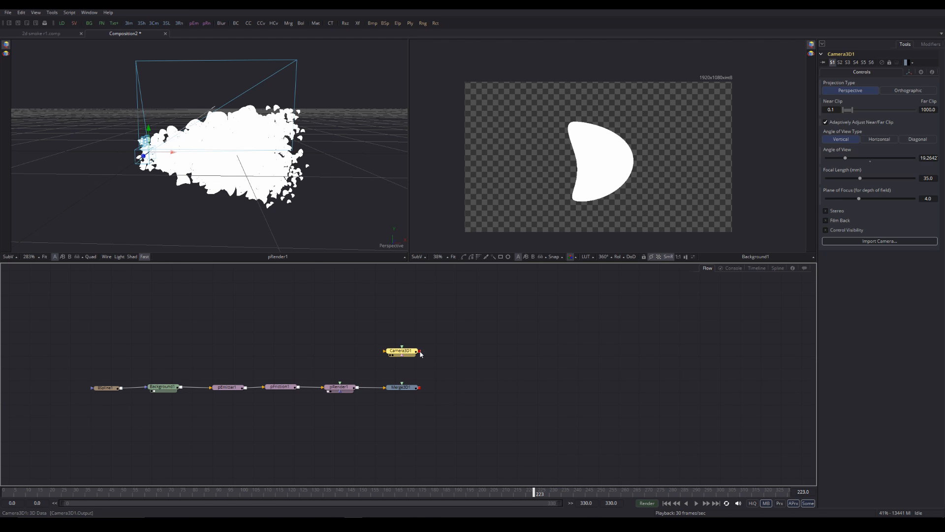
left_click_drag(421, 354, 409, 390)
left_click_drag(403, 352, 401, 341)
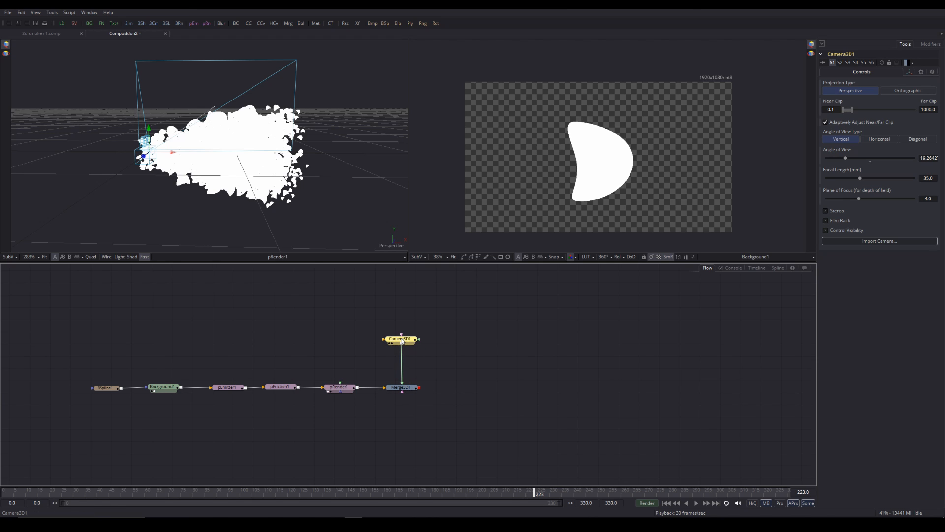
- Display Merge3D1 in the second viewer to inspect the particles with the camera, and select Camera3D1
left_click(402, 389)
left_click_drag(404, 390, 586, 192)
left_click_drag(700, 170, 635, 170)
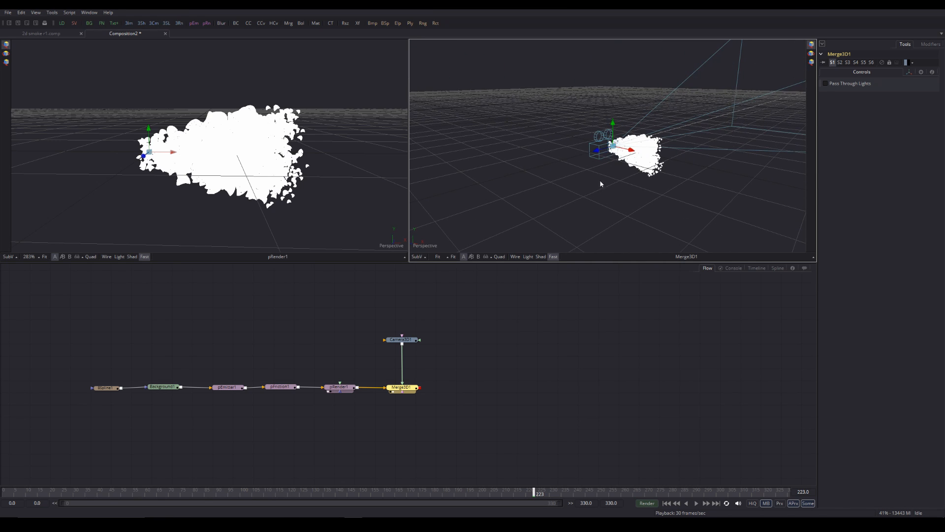
left_click(402, 340)
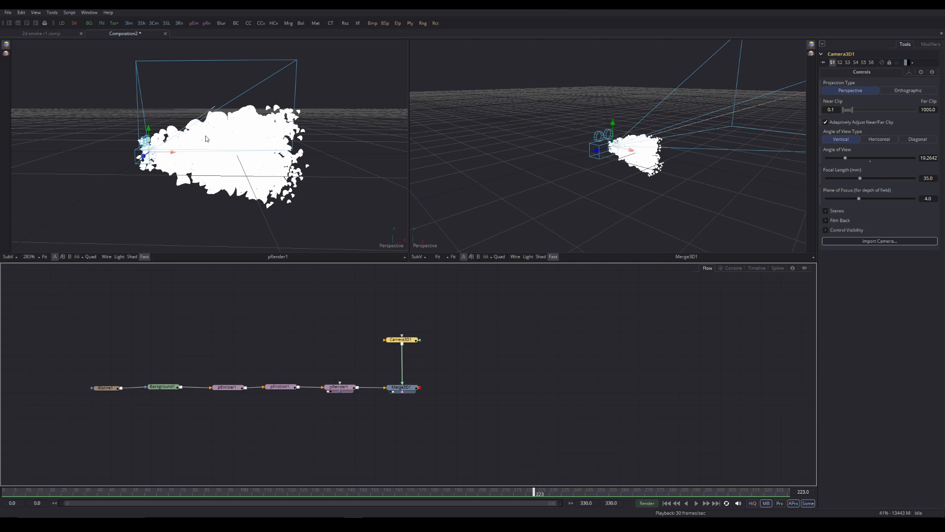
- Add a Renderer 3D node beside Merge3D1, connect the merge output to it, and display it in the first viewer
right_click(471, 357)
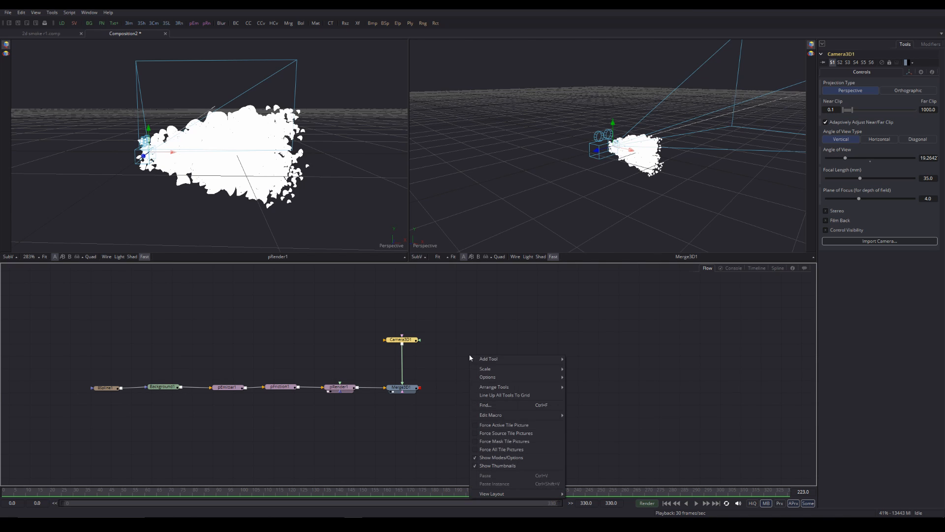
mouse_move(481, 360)
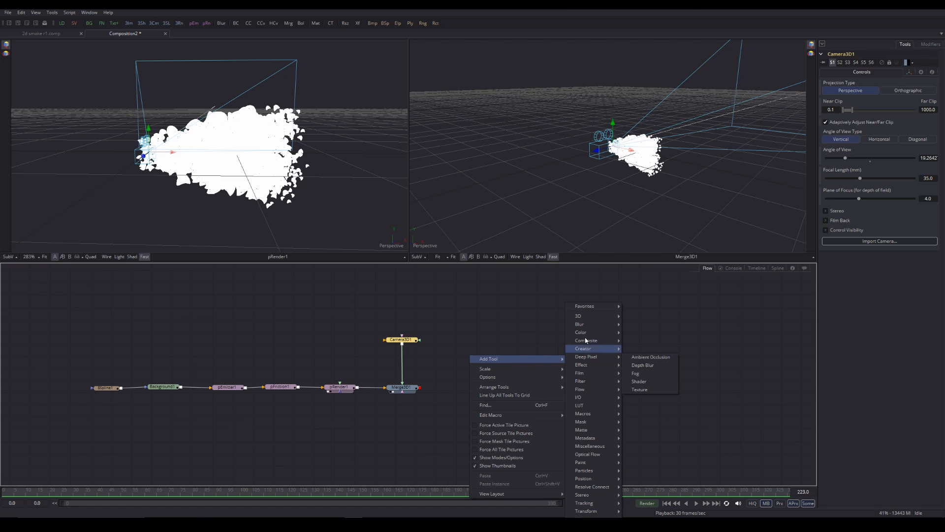
mouse_move(581, 316)
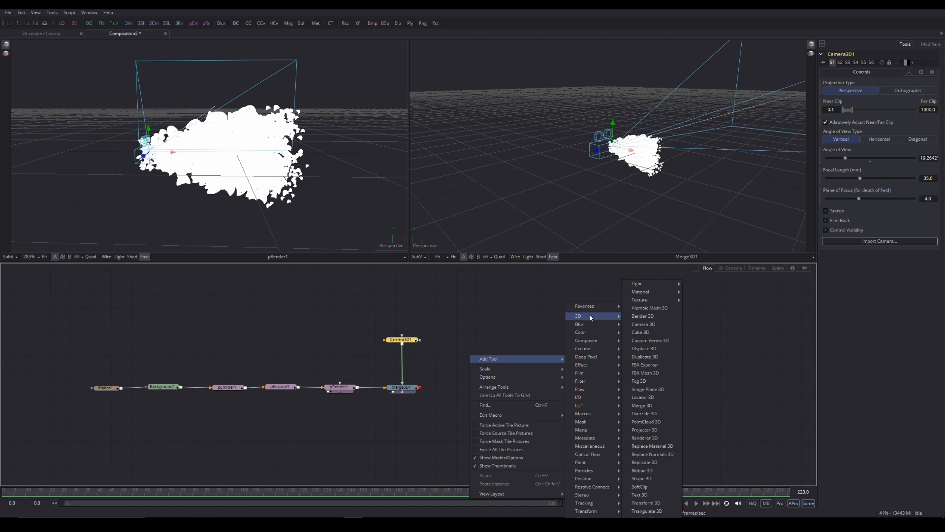
left_click(654, 437)
left_click_drag(478, 360, 480, 393)
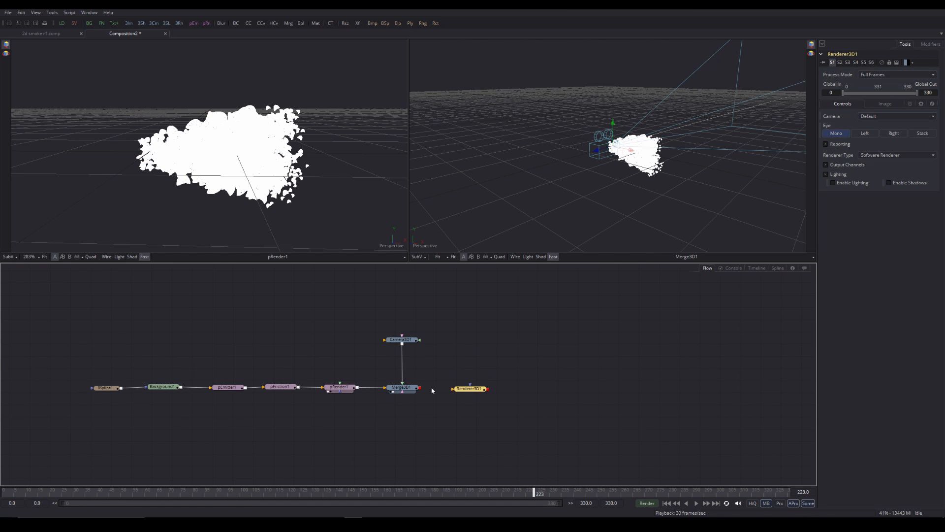
left_click_drag(420, 388, 308, 180)
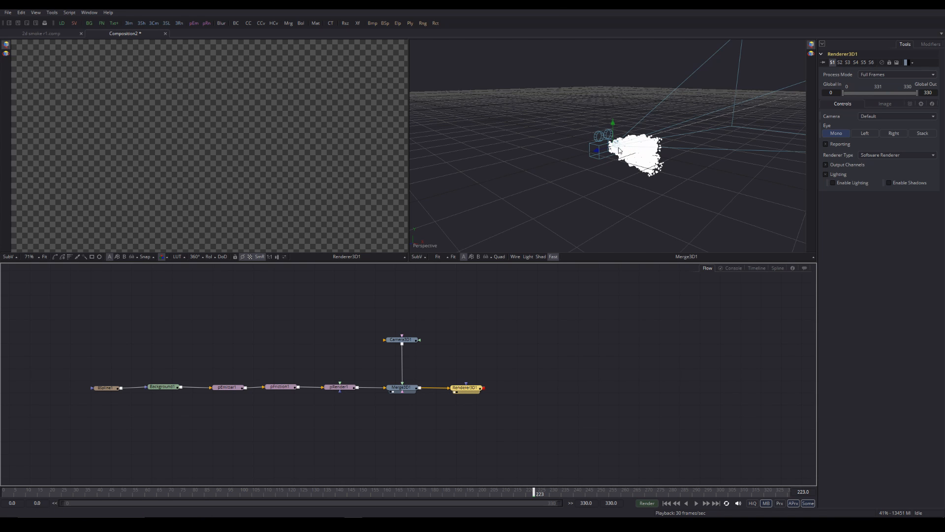
- Pull Camera3D1 back along its depth axis, away from the particles, to bring the smoke into the rendered view
left_click_drag(673, 168, 815, 144)
left_click_drag(938, 121, 746, 150)
scroll(660, 157, "down", 5)
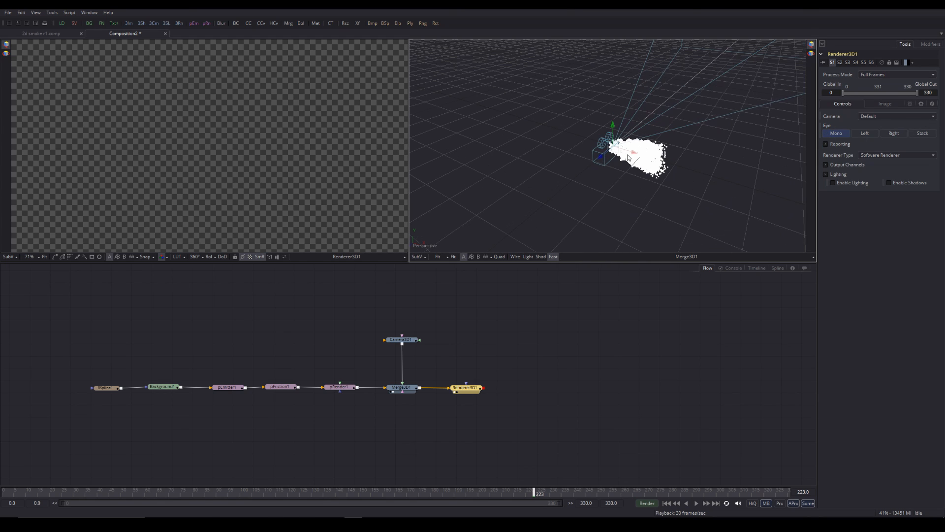
left_click(409, 340)
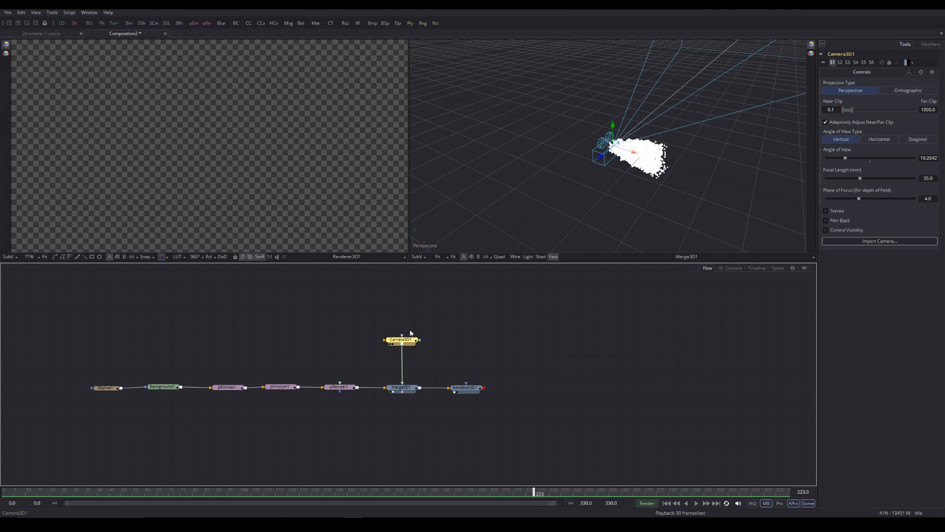
left_click_drag(643, 180, 576, 158)
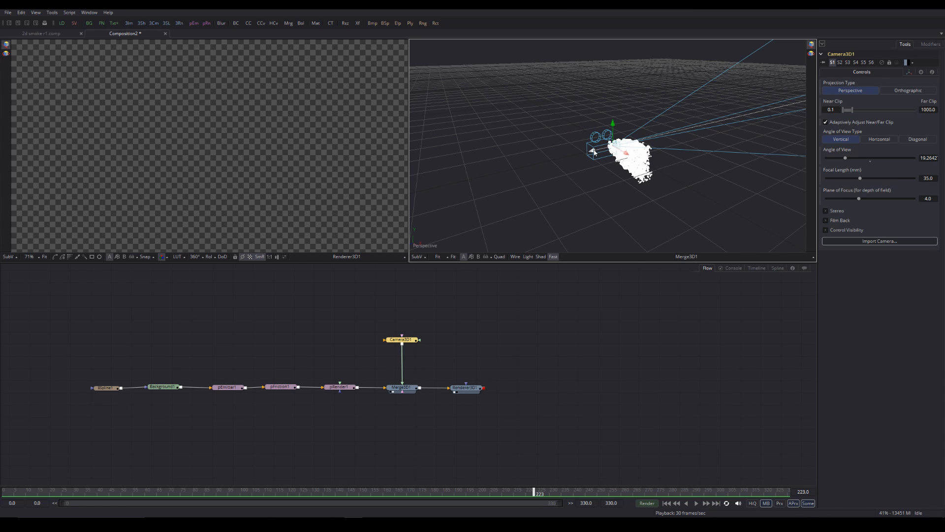
left_click_drag(593, 153, 409, 187)
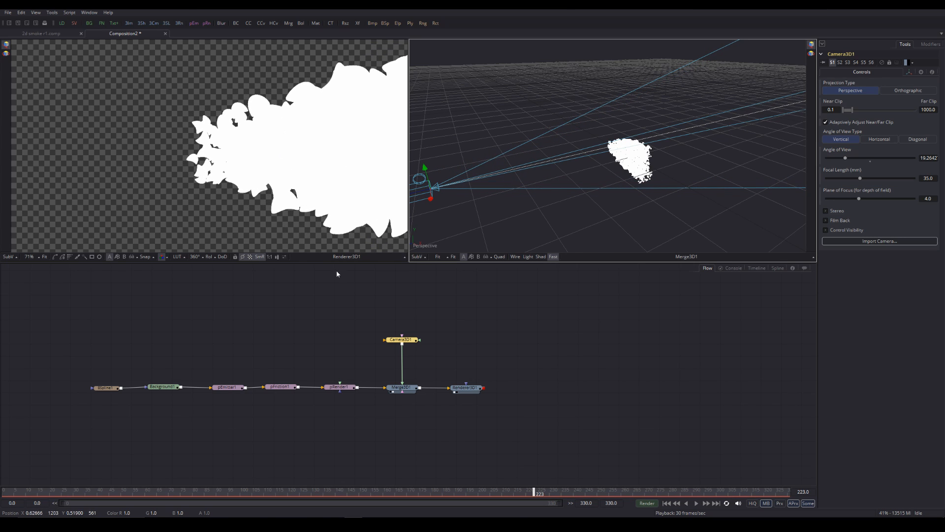
- Fit the rendered image in its viewer and shift Camera3D1 sideways along X to centre the smoke in the frame
left_click_drag(570, 190, 612, 193)
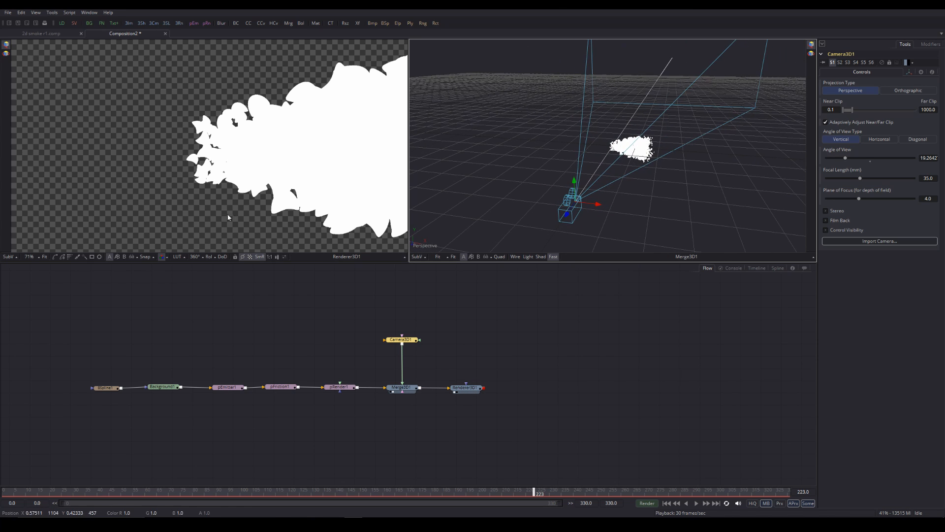
left_click(44, 257)
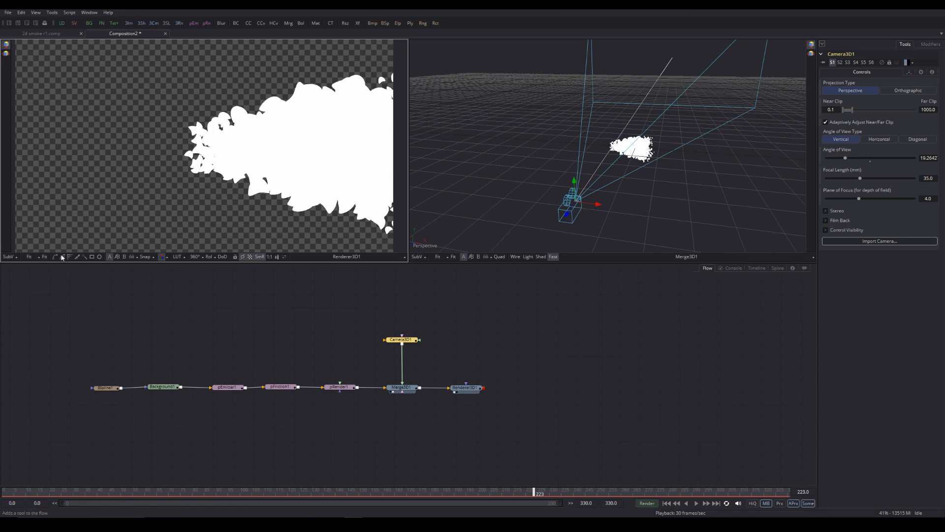
scroll(270, 157, "down", 1)
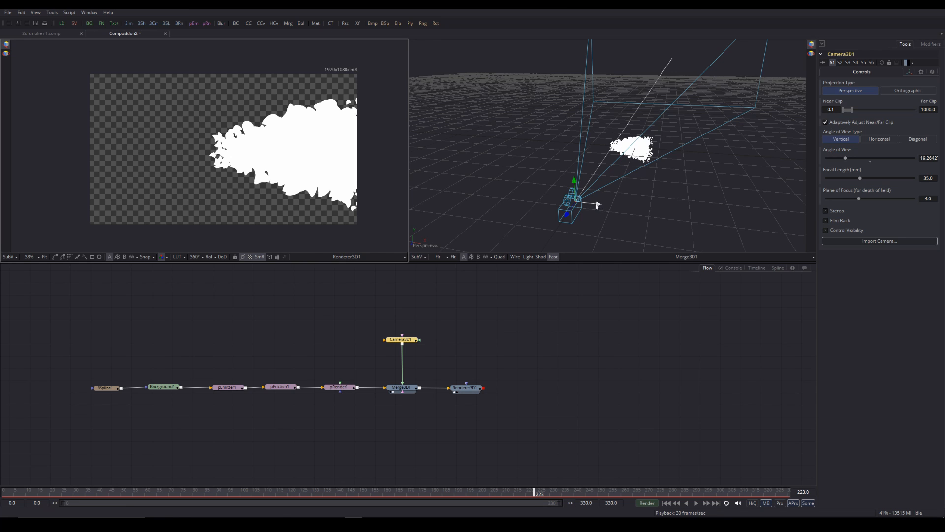
left_click_drag(599, 205, 627, 211)
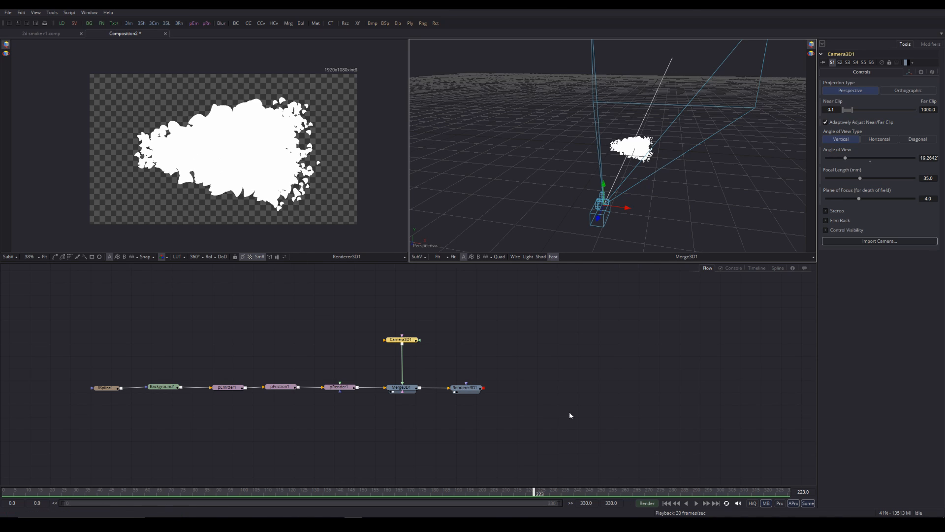
- Set Renderer3D1's renderer type to OpenGL Renderer and play the sequence briefly to compare the render speed
scroll(469, 392, "up", 2)
left_click_drag(532, 367, 478, 353)
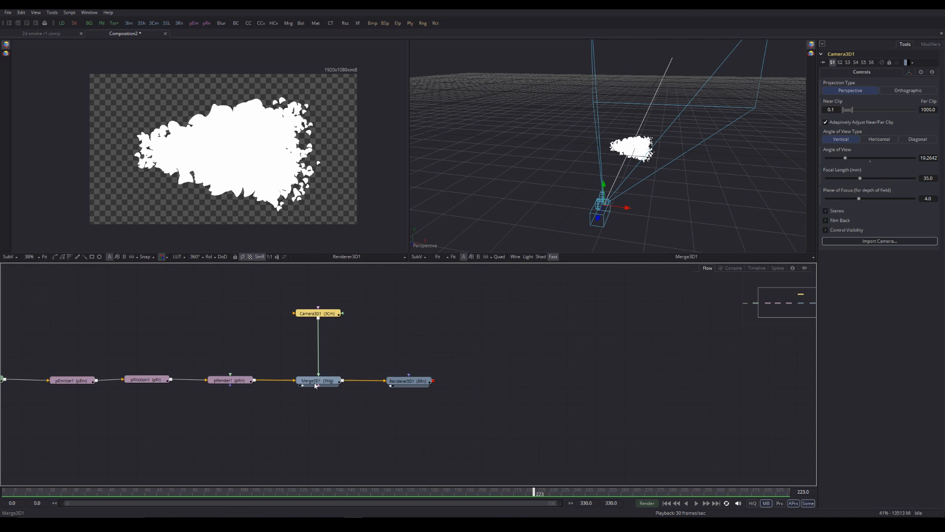
left_click(412, 383)
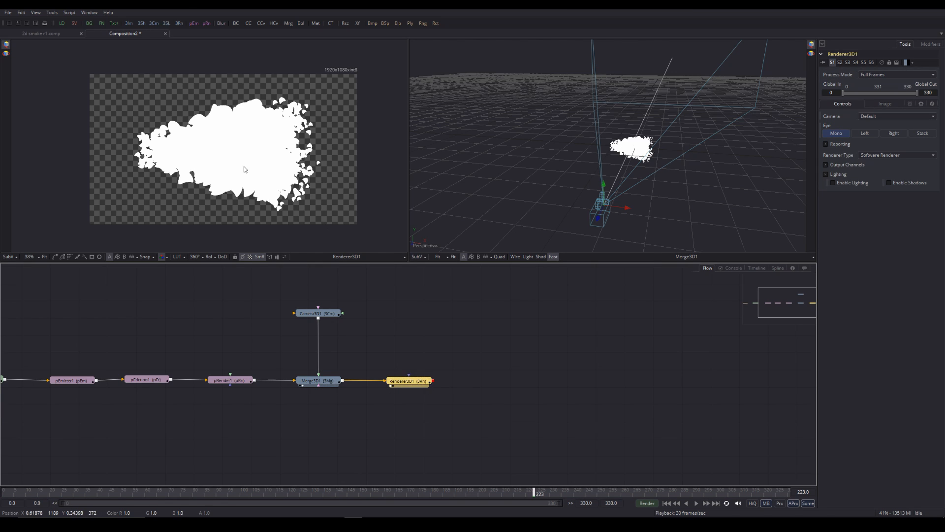
left_click(696, 503)
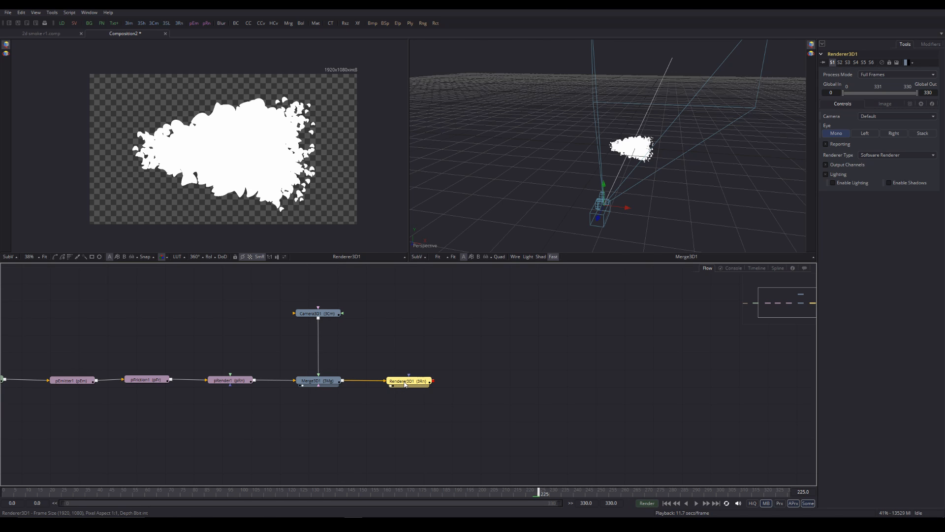
left_click(891, 155)
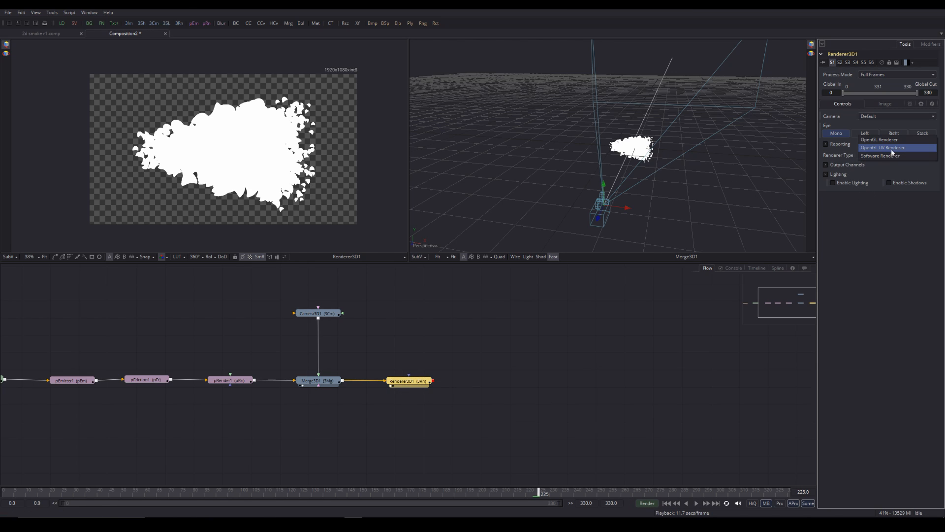
left_click(886, 144)
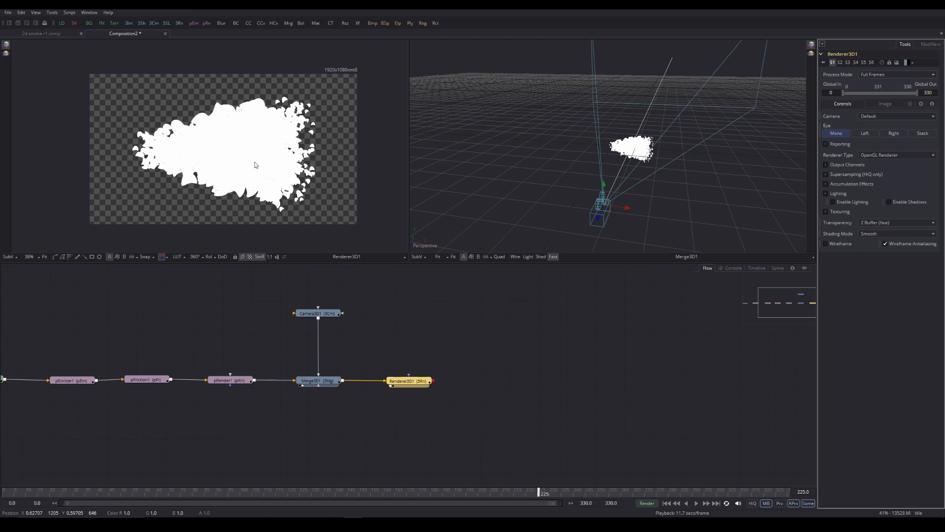
left_click(695, 504)
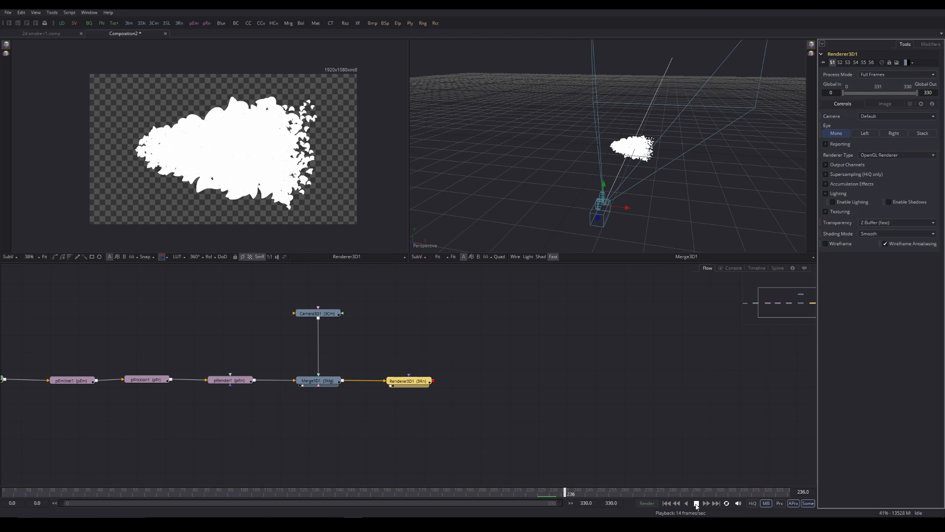
left_click(696, 505)
- Set the image depth of Renderer3D1 to float16
left_click_drag(510, 326, 438, 327)
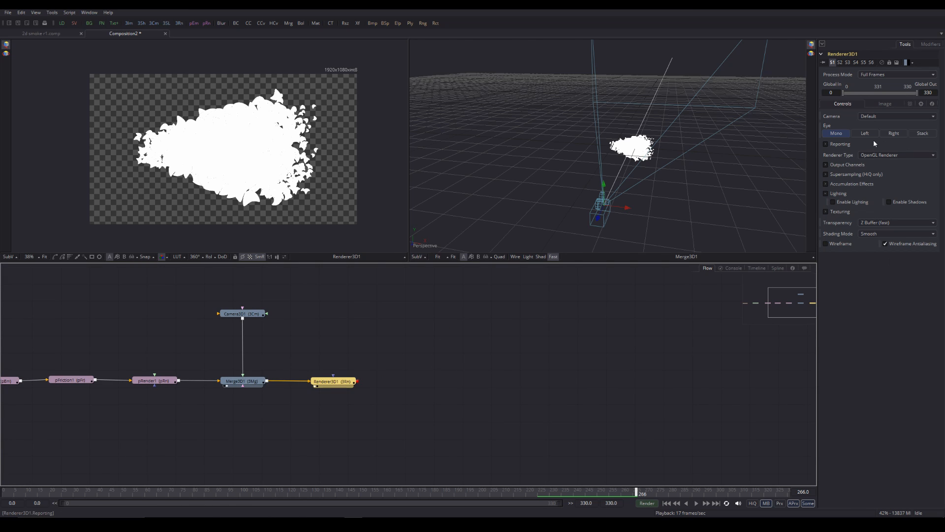
left_click(886, 104)
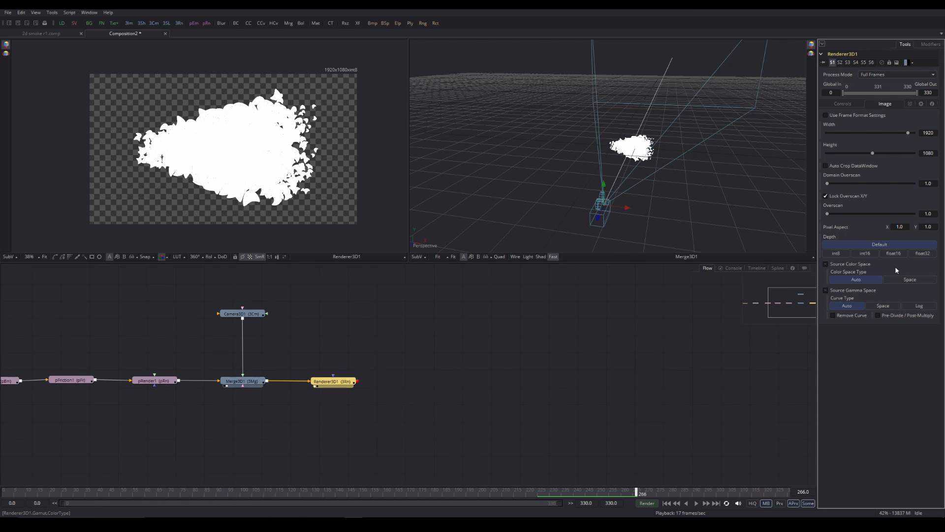
left_click(894, 253)
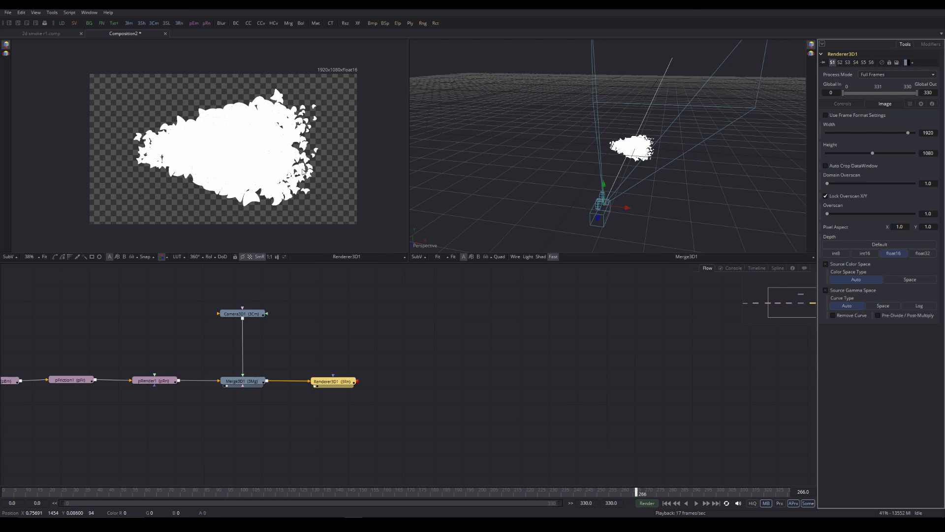
- Add a Blur node fed by Renderer3D1, display it in the second viewer, and set its blur size to 4.7
scroll(384, 330, "down", 3)
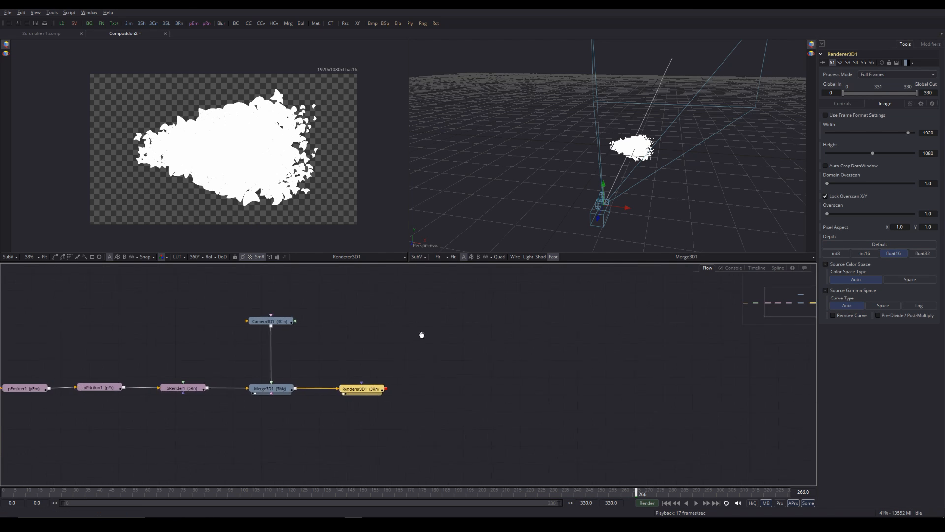
scroll(359, 338, "down", 1)
scroll(358, 338, "up", 1)
left_click_drag(395, 348, 327, 348)
scroll(323, 374, "up", 3)
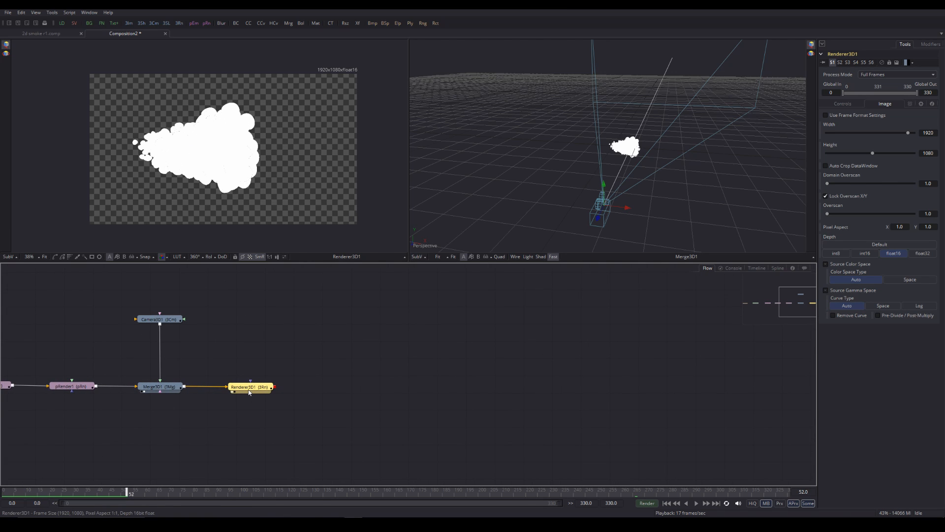
right_click(339, 335)
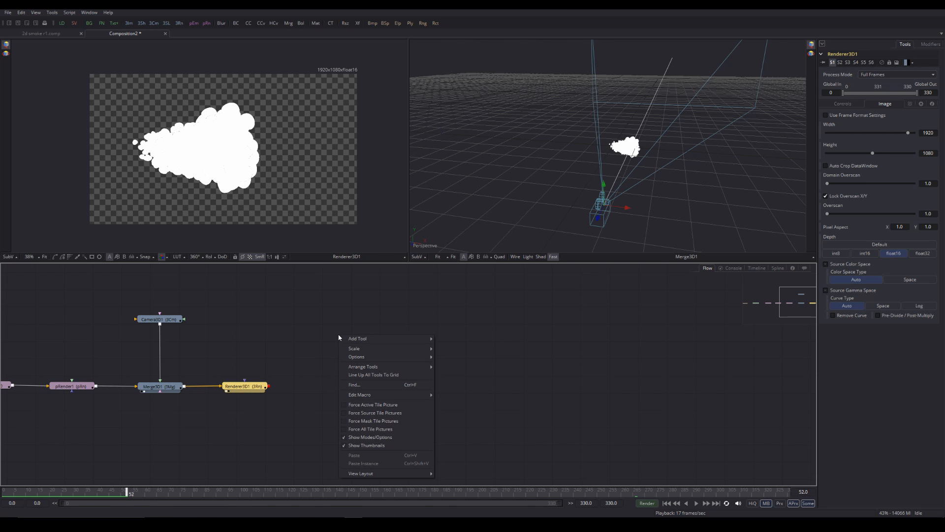
mouse_move(349, 338)
mouse_move(467, 324)
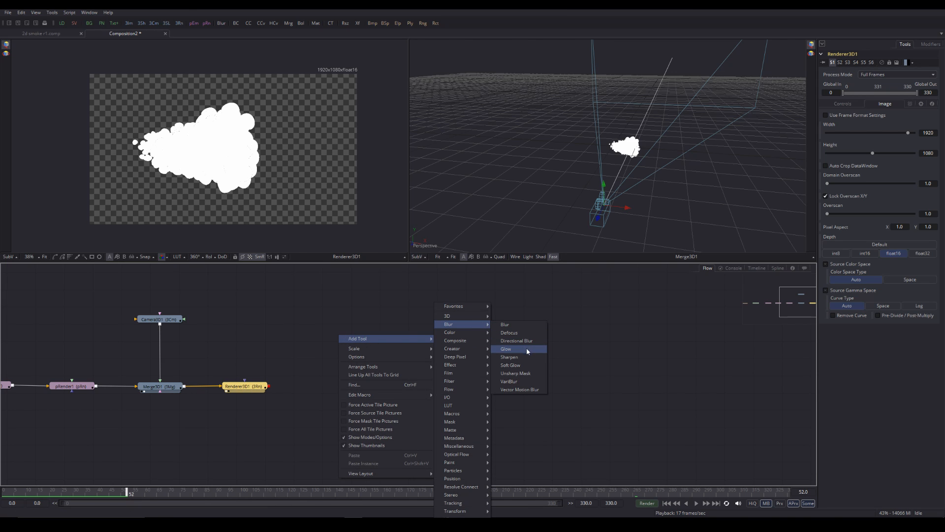
left_click(524, 326)
left_click_drag(339, 335, 331, 387)
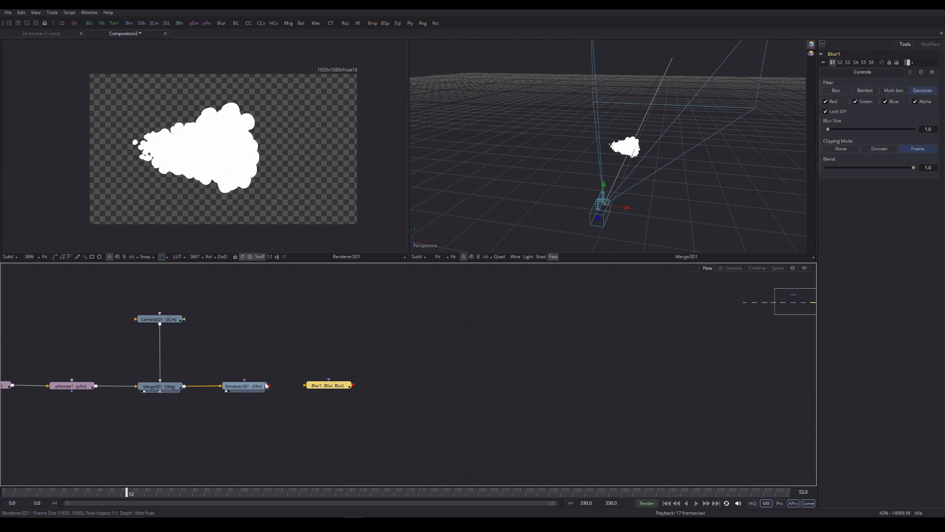
left_click_drag(269, 385, 621, 163)
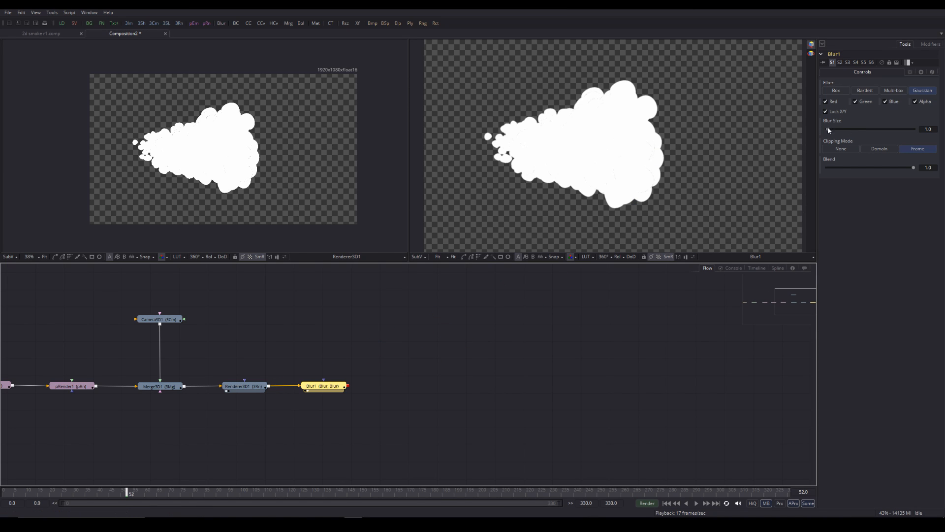
left_click_drag(832, 129, 841, 131)
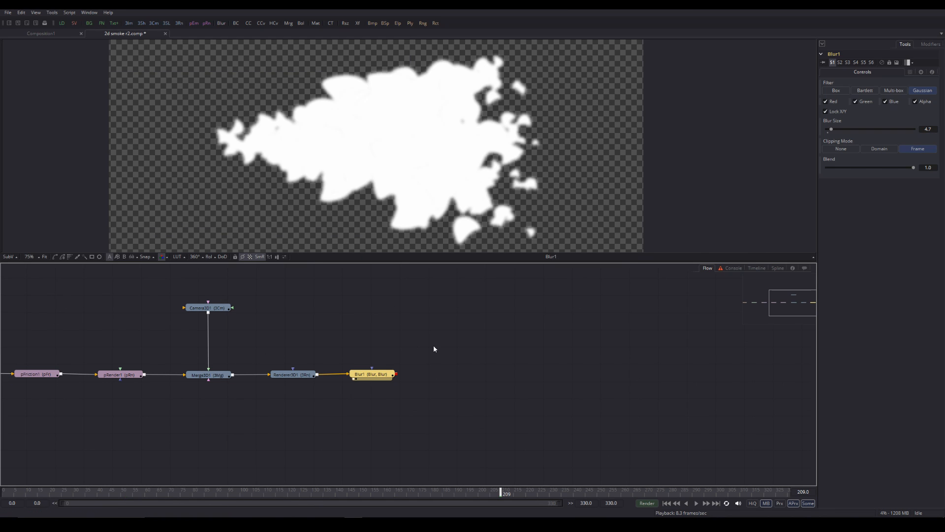
- Add a Color Corrector node after Blur1, connect the blur output to it, and display it in the viewer
mouse_move(462, 341)
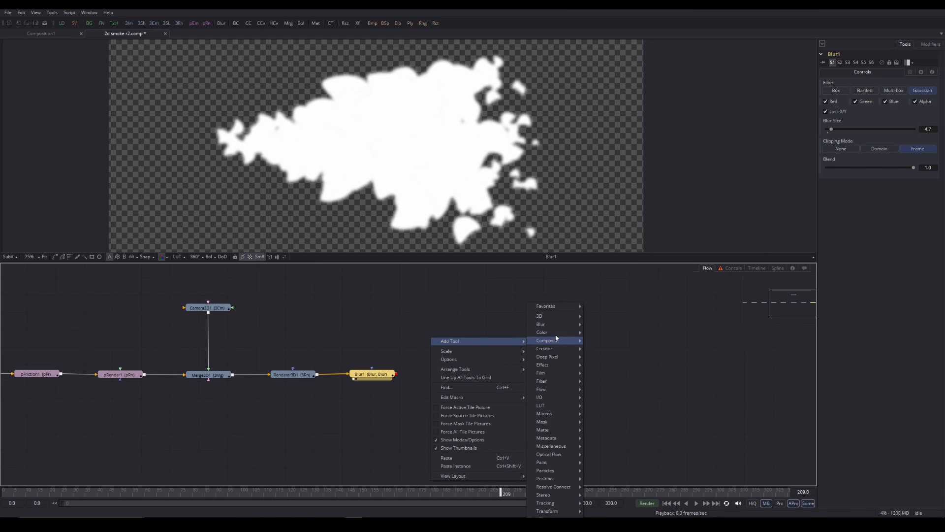
mouse_move(558, 333)
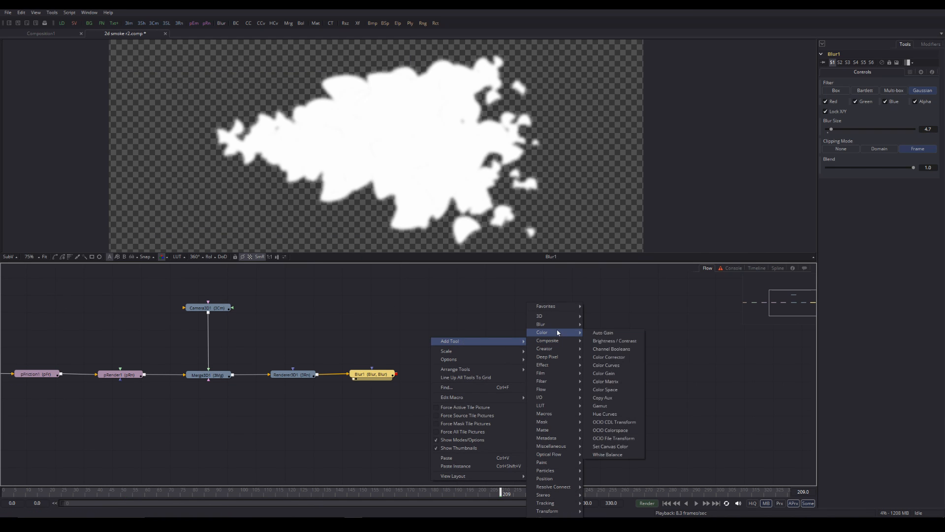
left_click(622, 361)
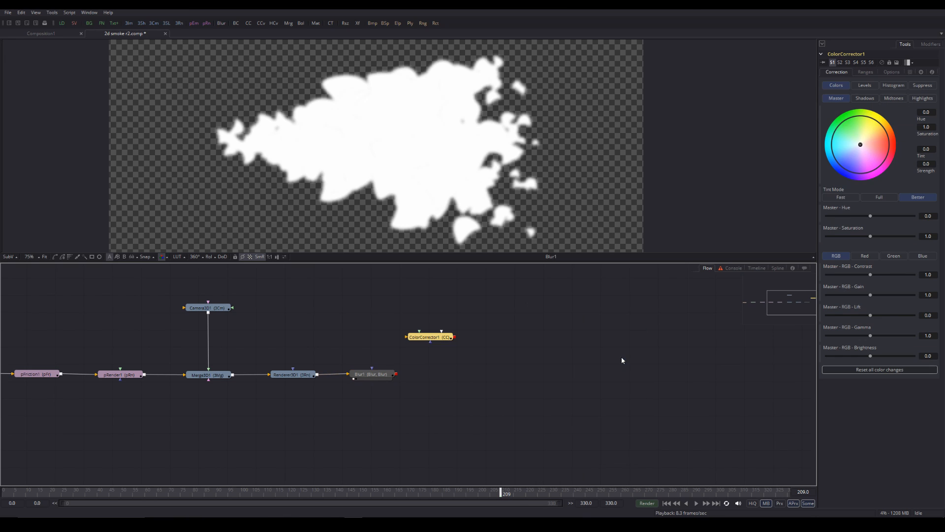
mouse_move(416, 336)
left_mouse_down()
mouse_move(435, 378)
mouse_move(402, 376)
mouse_move(449, 373)
mouse_move(468, 160)
left_mouse_up()
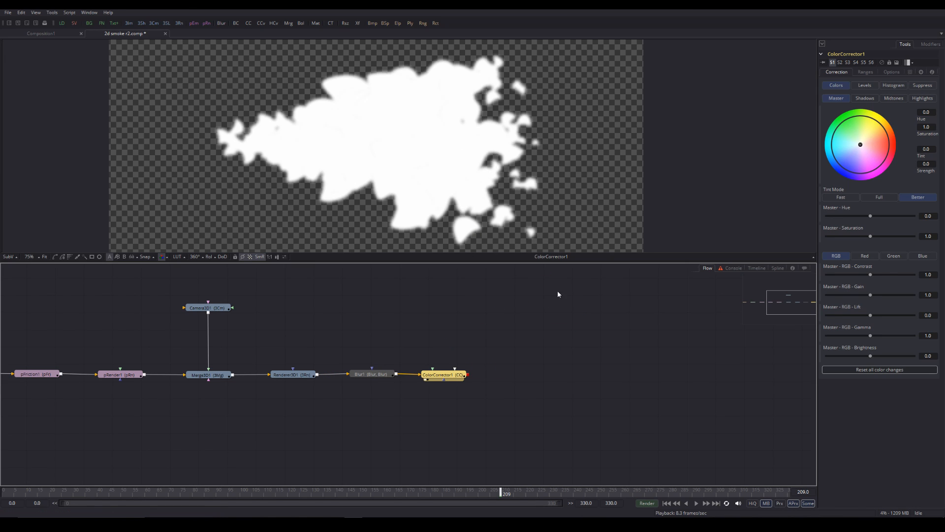
- Lower the master RGB input white level of ColorCorrector1 to about 0.508 to sharpen the smoke's blurred edges
left_click(864, 87)
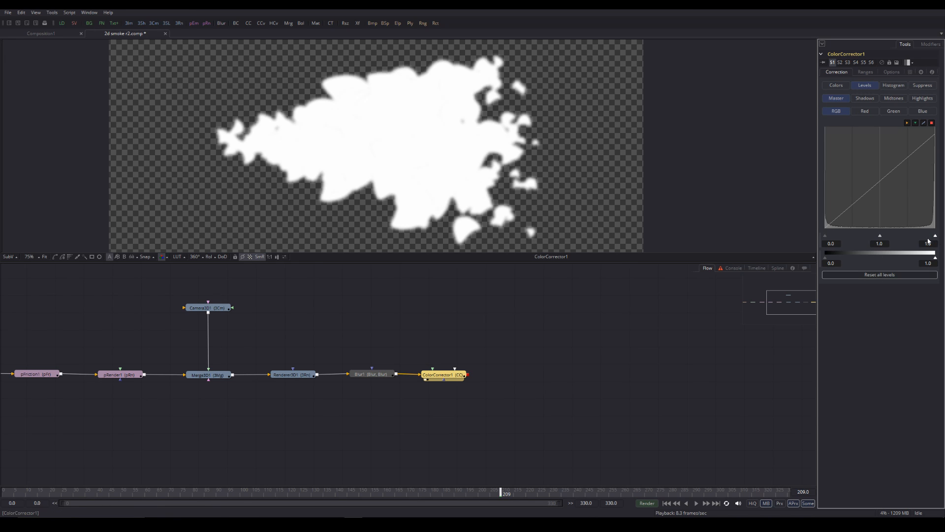
left_click_drag(935, 236, 883, 235)
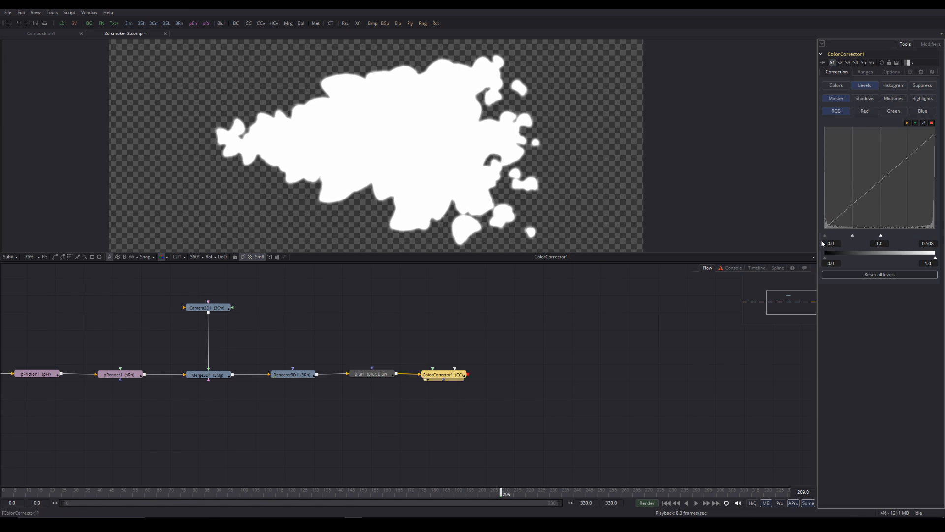
- Raise the master RGB input black level of ColorCorrector1 to about 0.475 and inspect the smoke's edges up close
left_click_drag(826, 236, 875, 239)
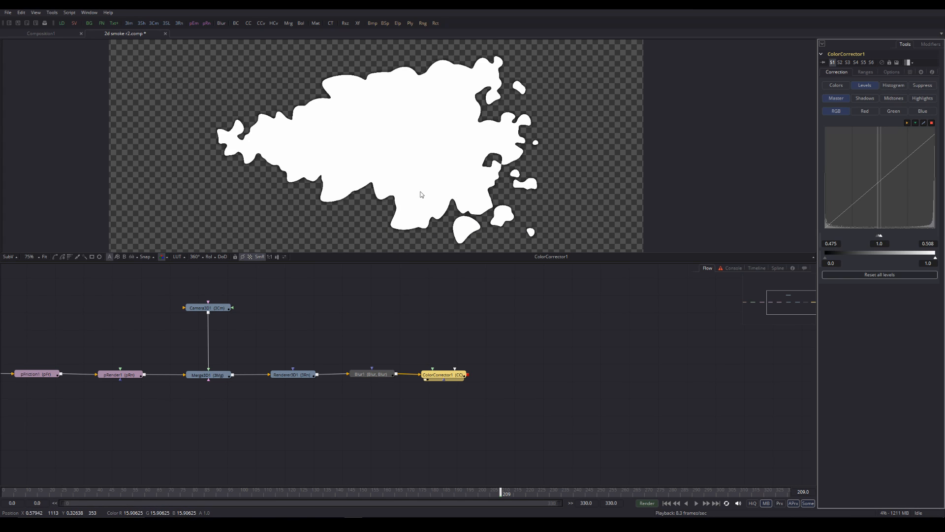
scroll(510, 158, "up", 5)
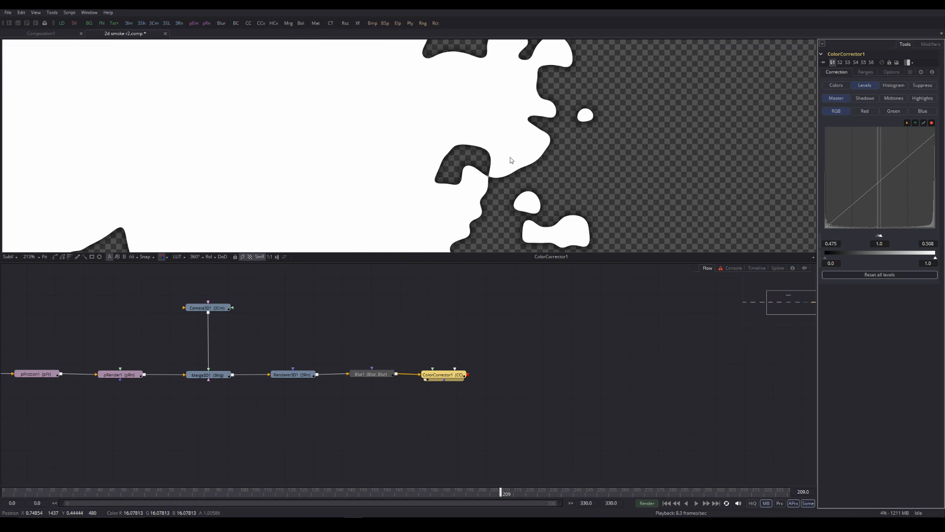
scroll(510, 158, "up", 3)
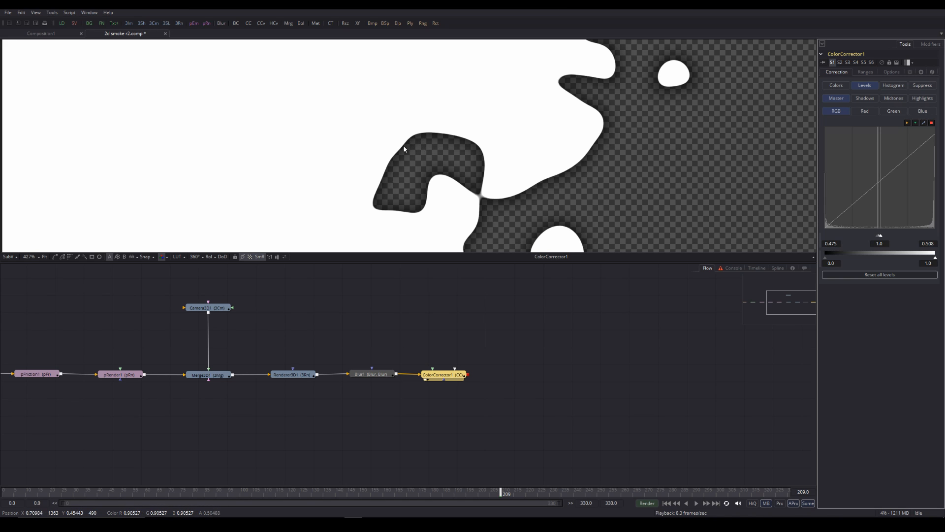
scroll(427, 156, "up", 2)
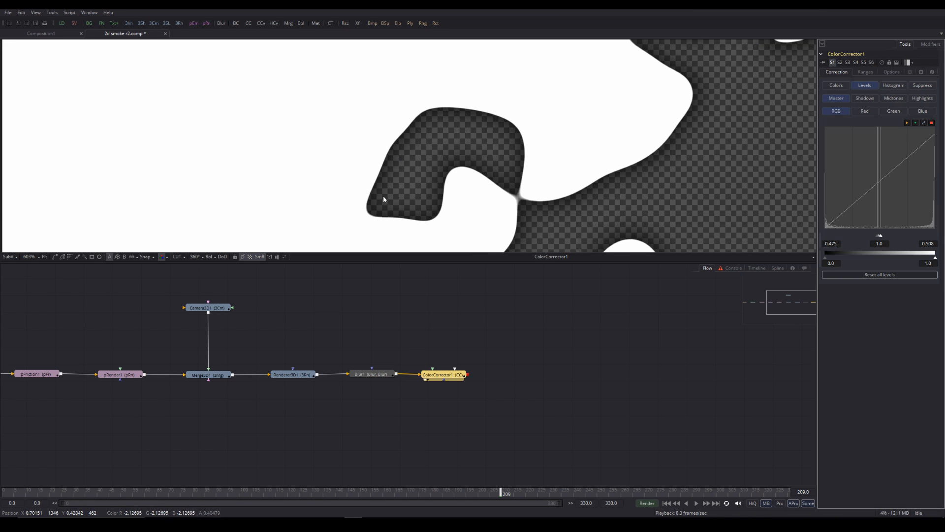
scroll(500, 158, "down", 8)
scroll(448, 132, "up", 2)
left_click(472, 143)
left_click_drag(460, 146, 444, 129)
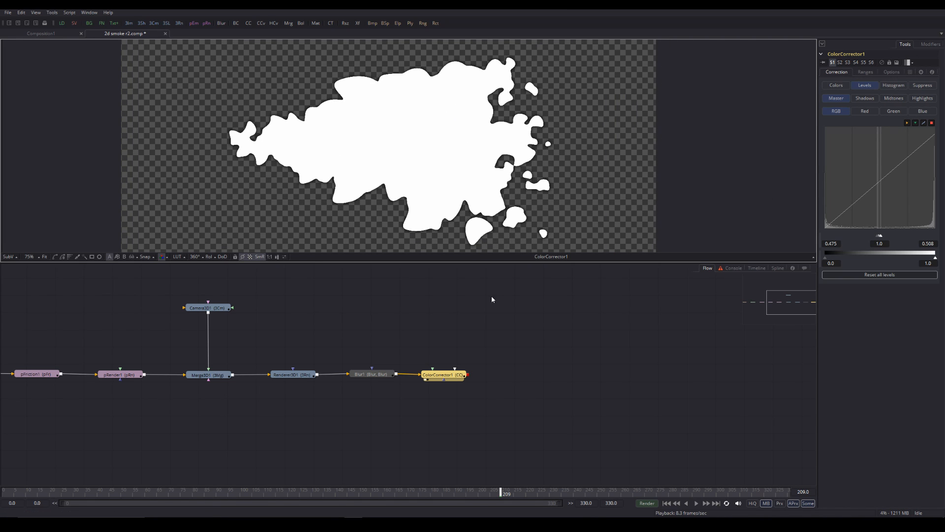
- Enable Pre-Divide / Post-Multiply on ColorCorrector1, check the smoke's edges, and fine-tune its master RGB input levels
left_click_drag(448, 377, 451, 379)
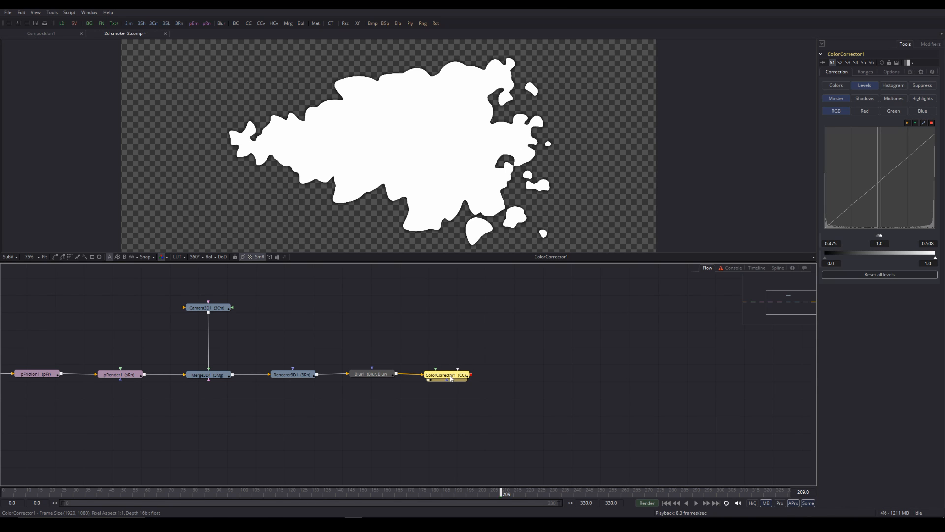
left_click(892, 72)
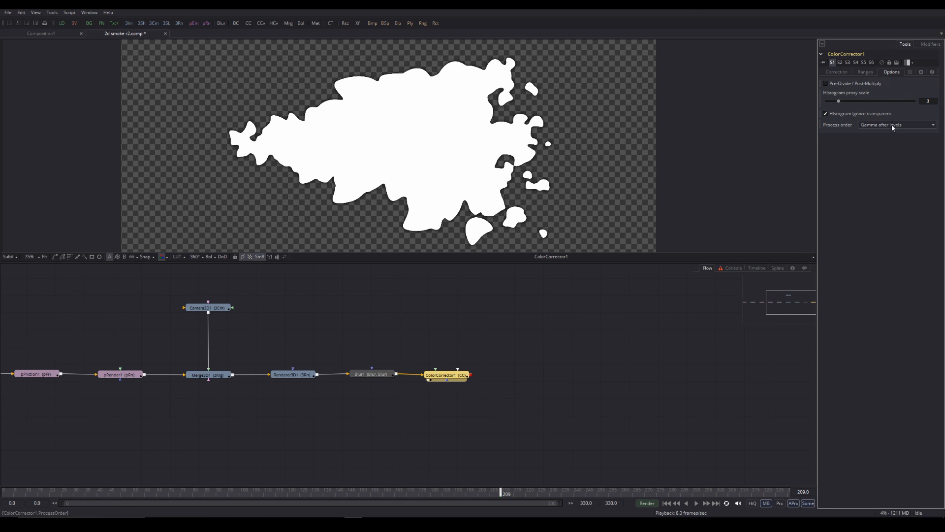
left_click(826, 84)
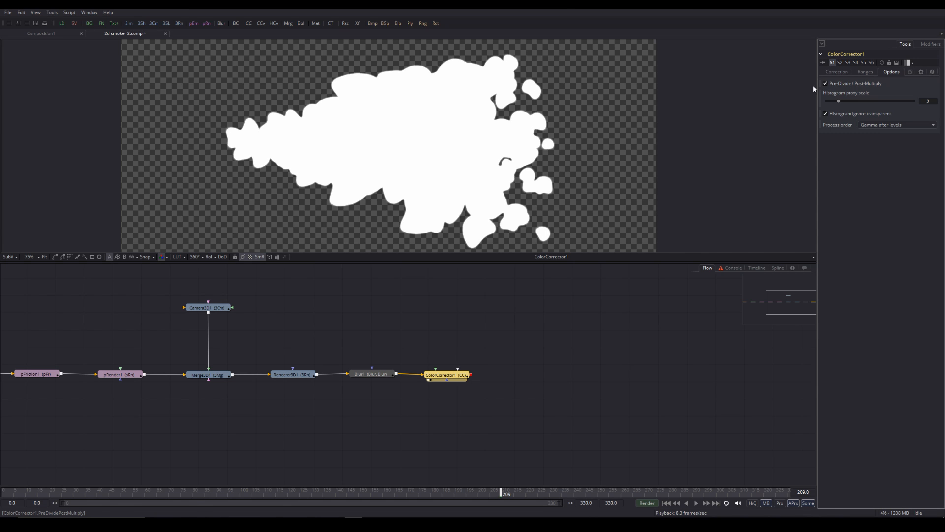
scroll(457, 224, "up", 3)
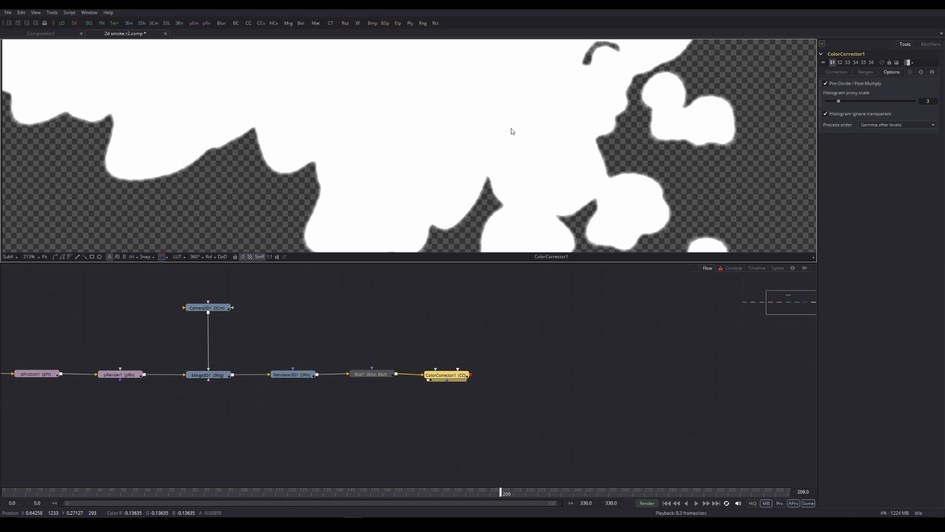
scroll(439, 102, "down", 5)
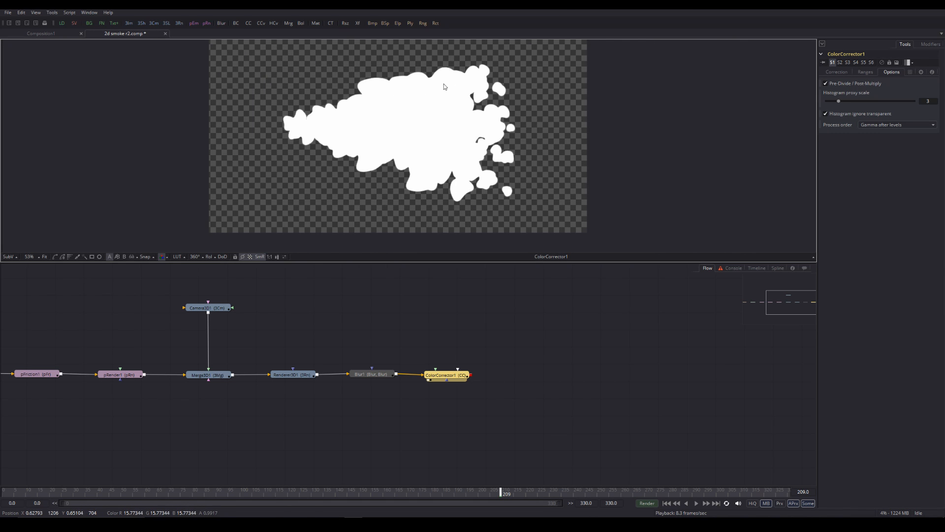
scroll(462, 126, "up", 1)
left_click_drag(403, 124, 413, 139)
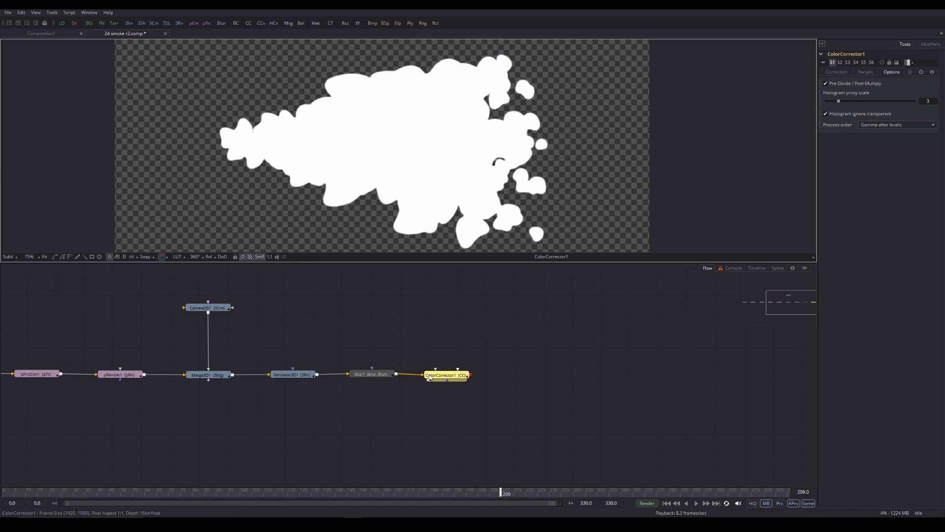
left_click(837, 72)
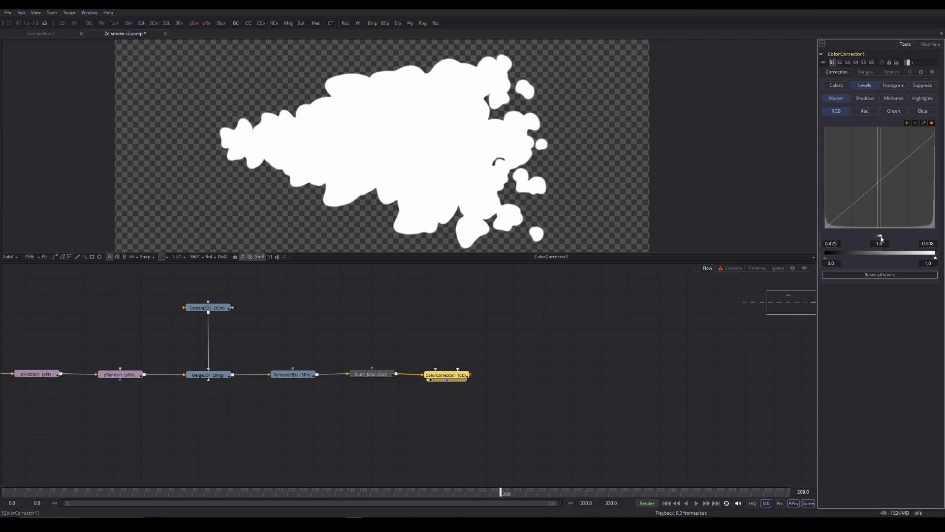
left_click_drag(880, 235, 879, 236)
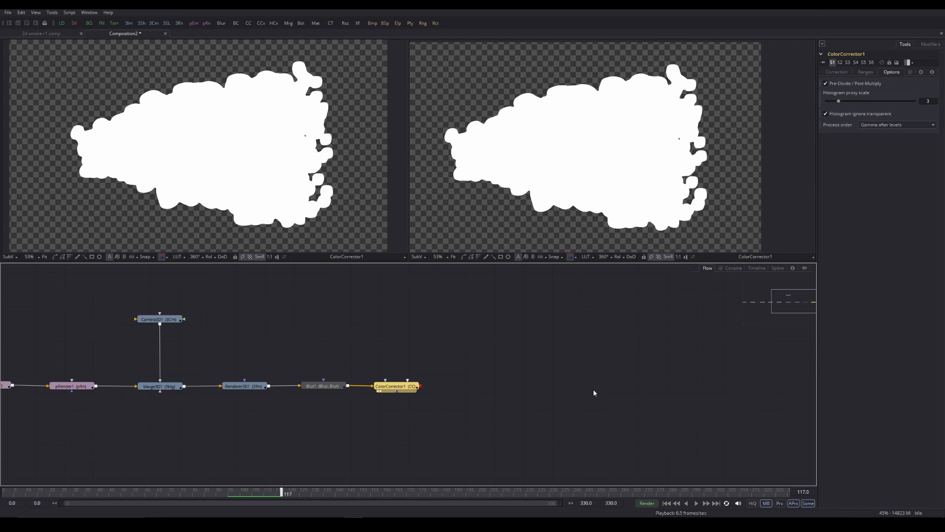
right_click(438, 327)
mouse_move(458, 327)
mouse_move(563, 317)
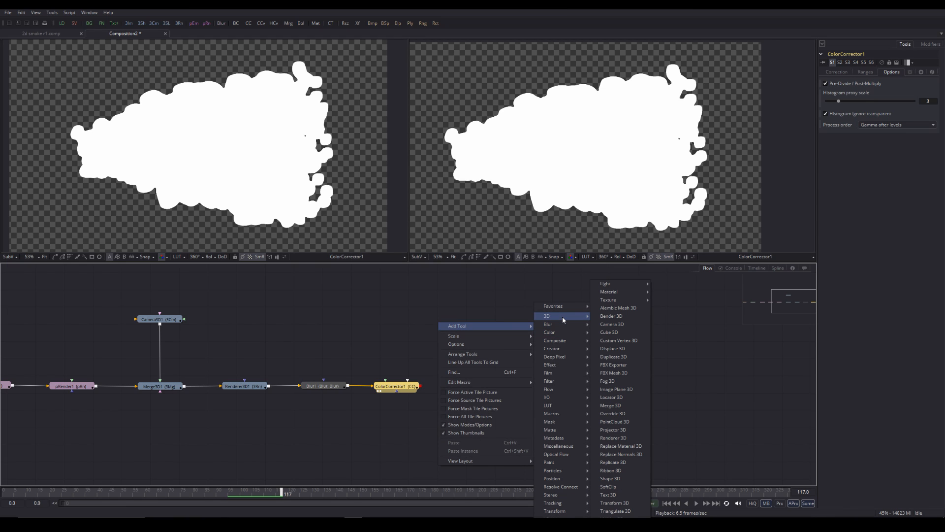
mouse_move(559, 374)
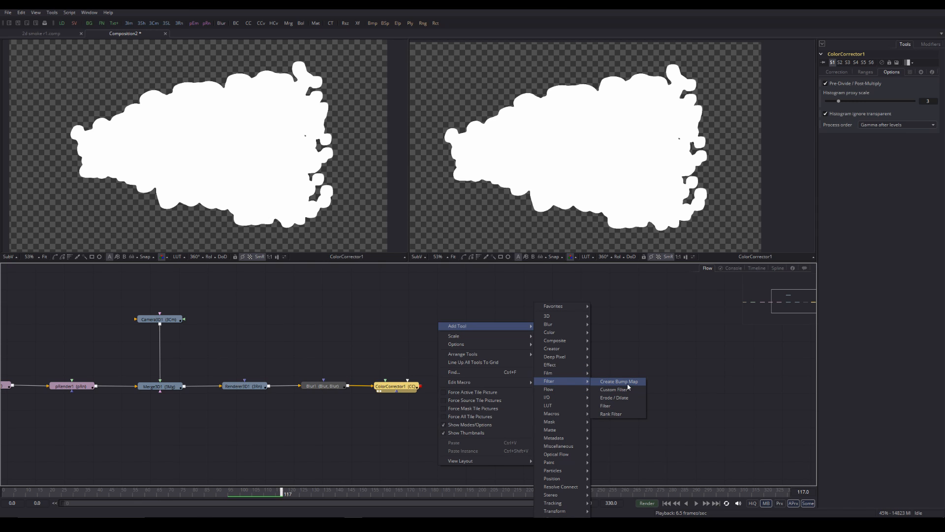
left_click(672, 338)
- Add an Erode/Dilate filter, connect it after ColorCorrector1, and display its output in the first viewer
right_click(485, 340)
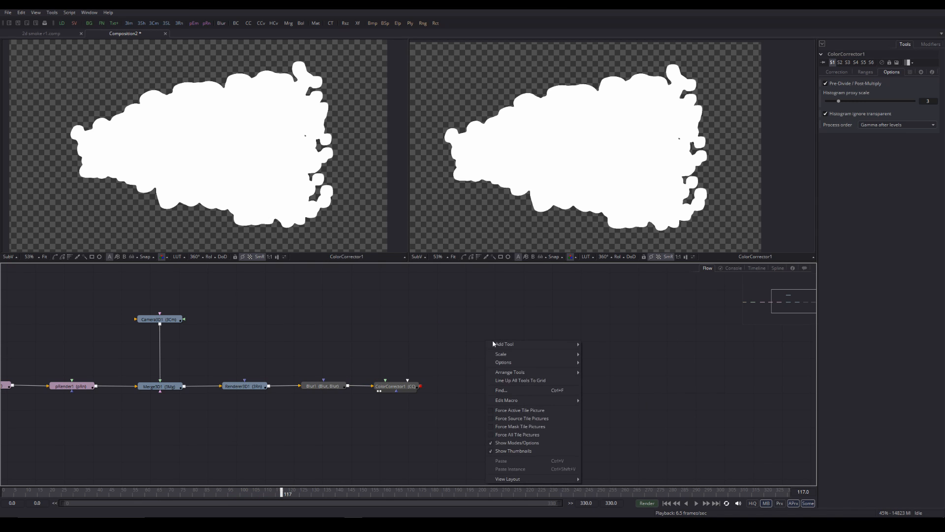
mouse_move(508, 344)
mouse_move(599, 384)
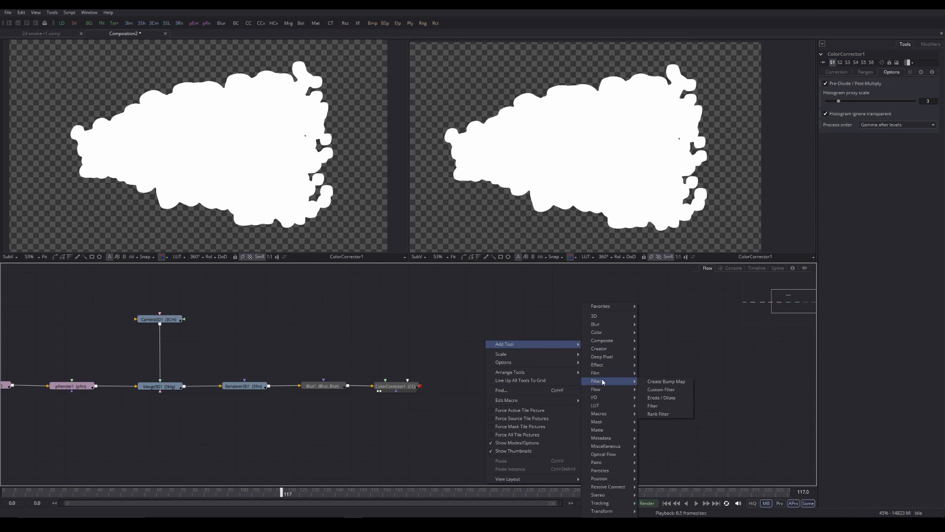
left_click(662, 398)
left_click_drag(485, 340, 477, 387)
left_click_drag(333, 197, 287, 190)
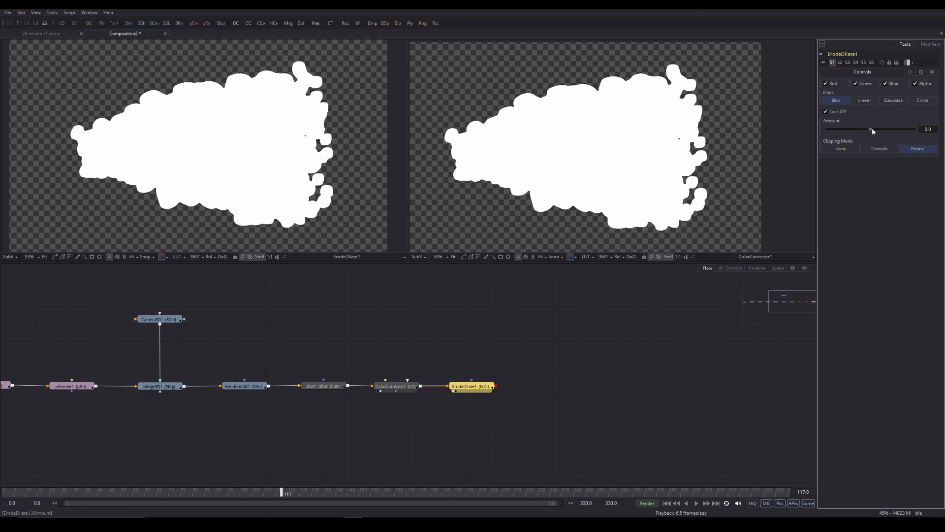
- Try eroding the smoke with an ErodeDilate1 amount of about -0.00265, inspect the edges, and delete the node
left_click_drag(872, 130, 860, 128)
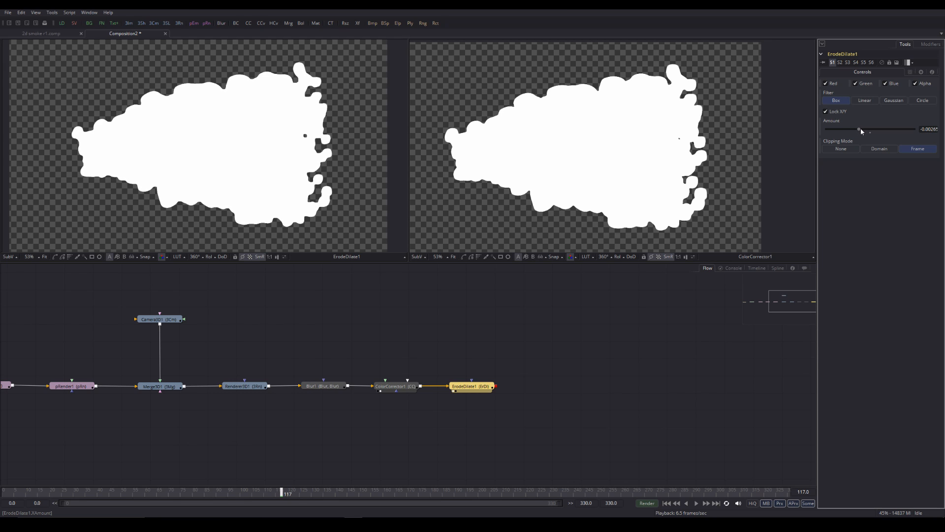
scroll(344, 128, "up", 4)
scroll(264, 156, "down", 4)
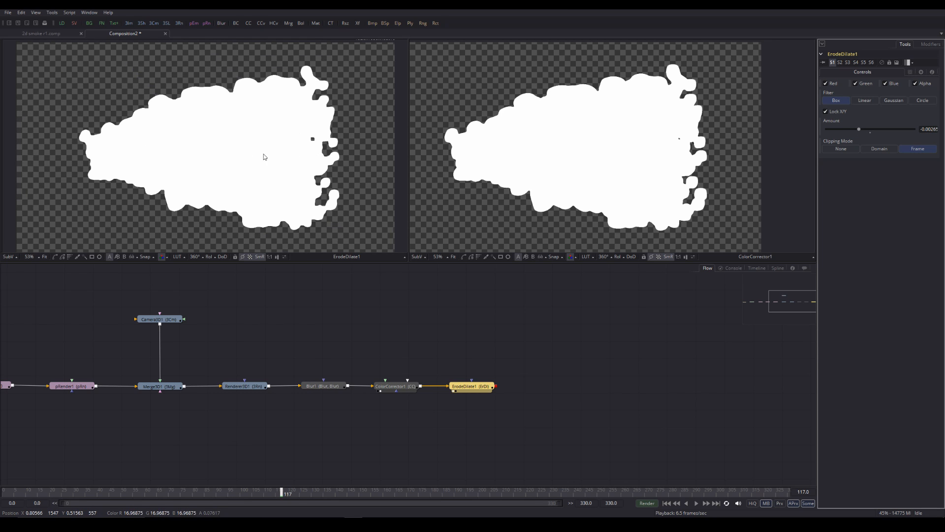
scroll(223, 152, "up", 1)
scroll(223, 151, "down", 1)
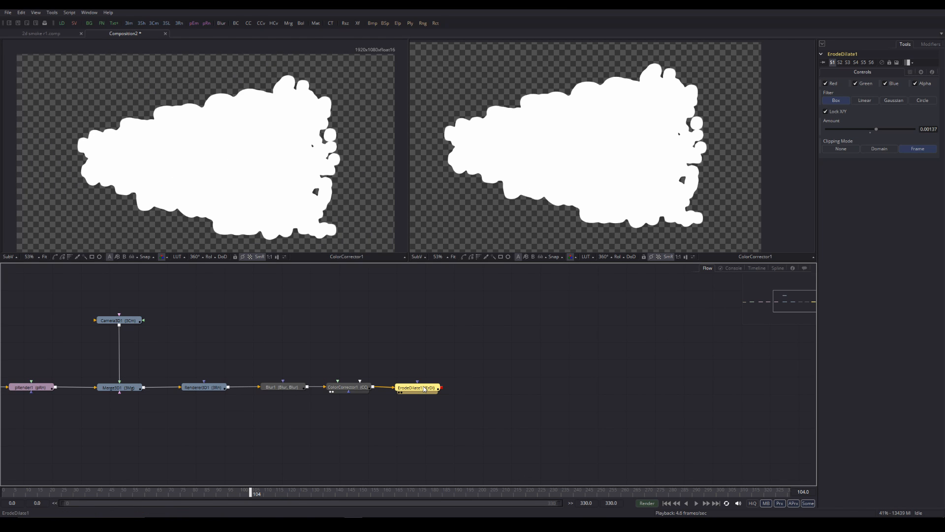
key("Delete")
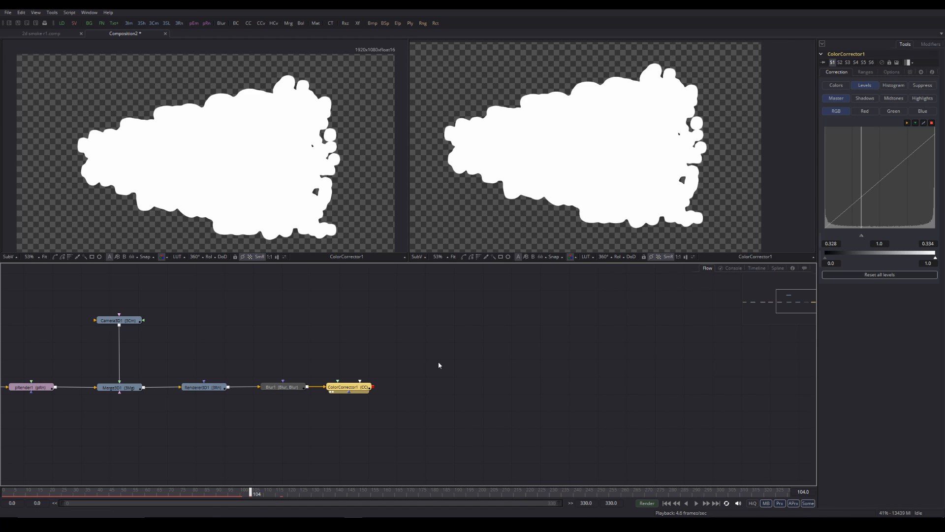
- Add an Erode/Dilate filter, connect it after ColorCorrector1, and display its output in a single viewer
right_click(406, 346)
mouse_move(453, 349)
mouse_move(536, 367)
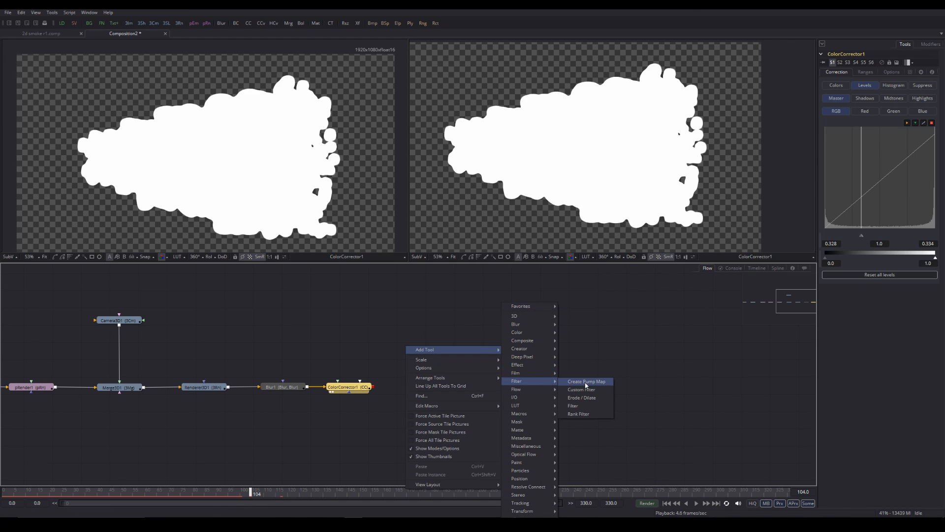
left_click(582, 398)
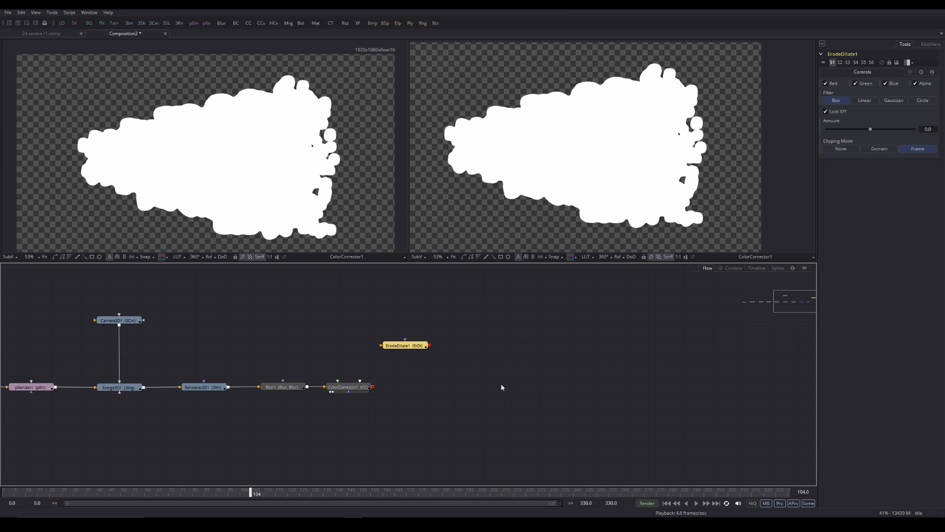
left_click_drag(408, 352, 400, 388)
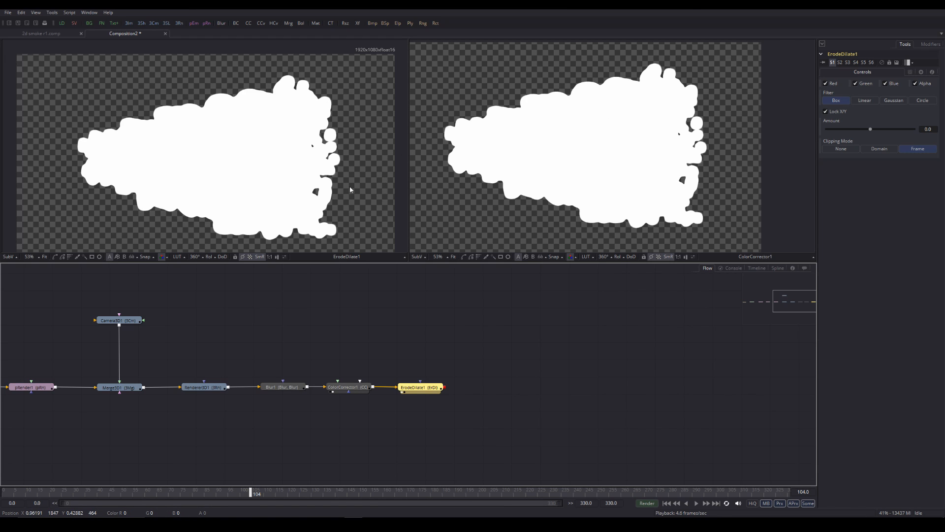
left_click(9, 23)
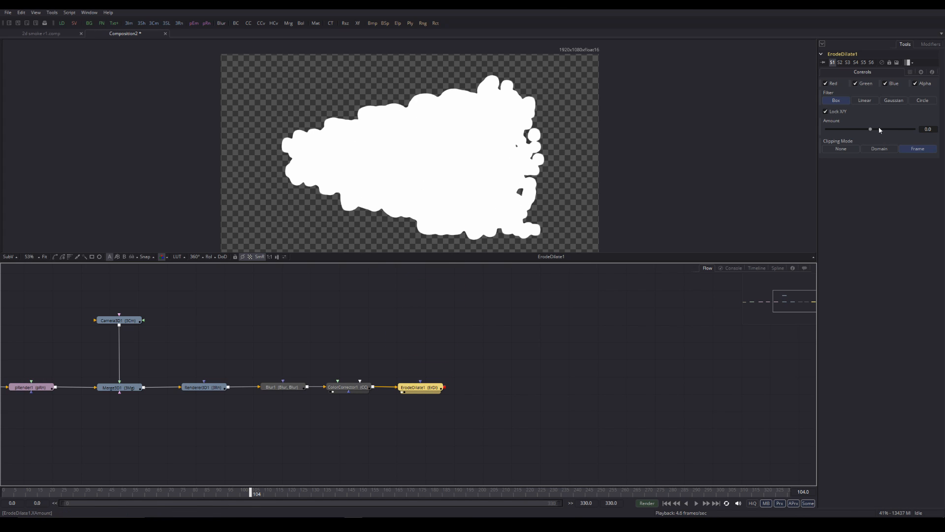
- Set the ErodeDilate1 amount to about 0.00162 and play the smoke animation from the first frame
mouse_move(870, 129)
left_mouse_down()
mouse_move(893, 131)
mouse_move(849, 130)
mouse_move(876, 132)
left_mouse_up()
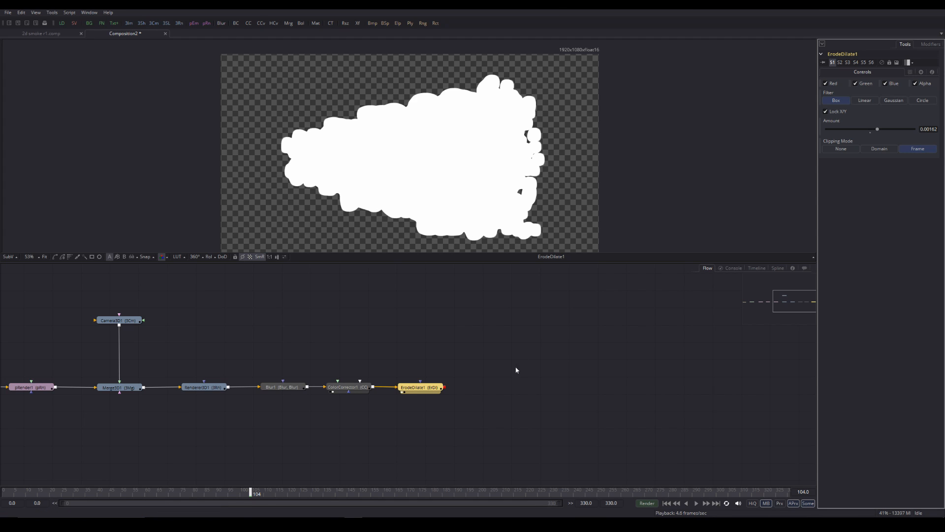
left_click(667, 504)
left_click(696, 503)
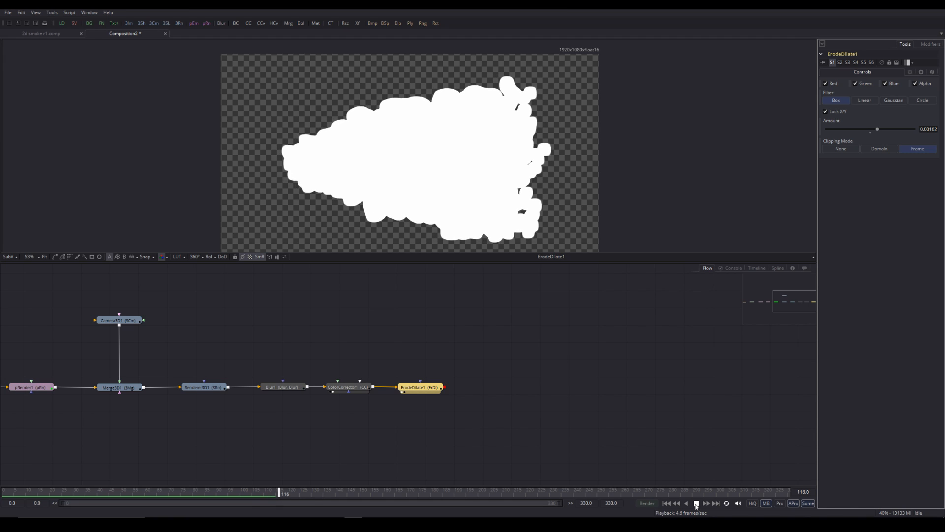
left_click(696, 505)
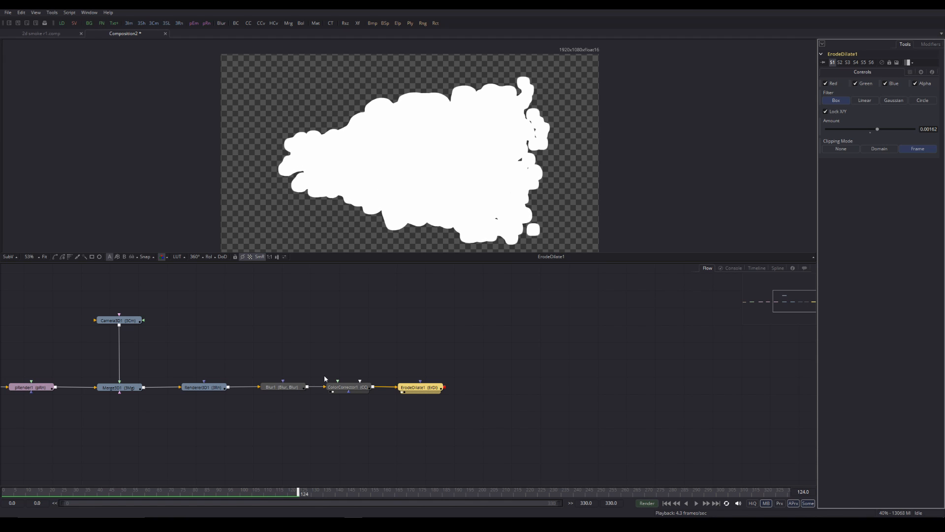
- Set the particle size variance of pEmitter1 to about 0.0701 and play the animation from the first frame
left_click_drag(289, 356, 603, 338)
left_click_drag(325, 334, 239, 323)
left_click(270, 368)
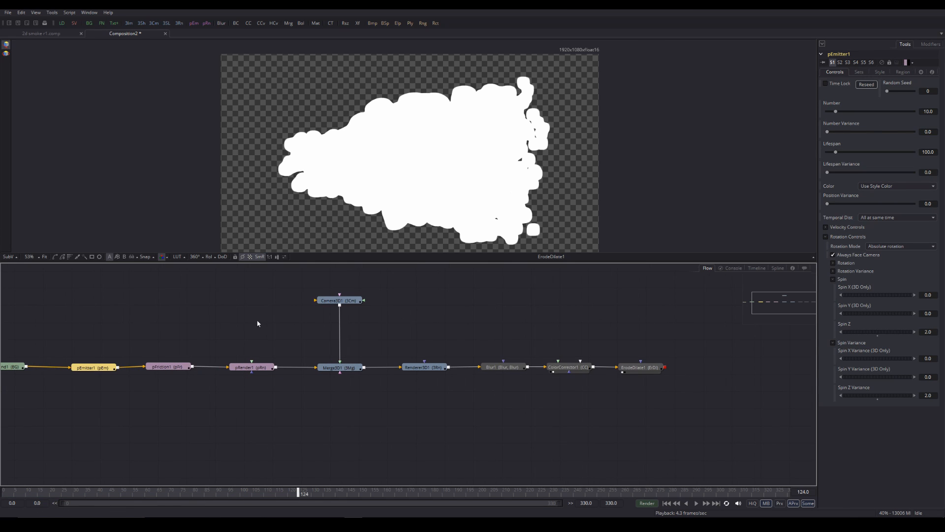
left_click(881, 71)
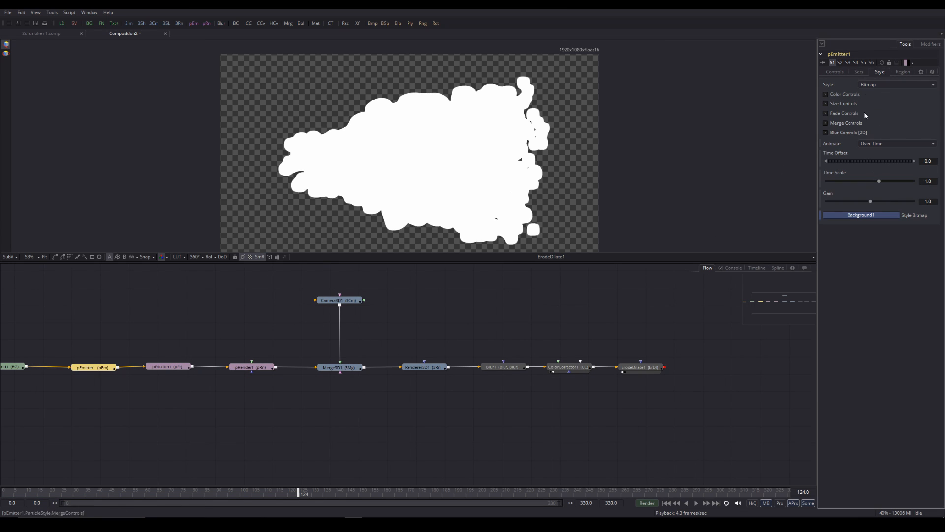
left_click(825, 104)
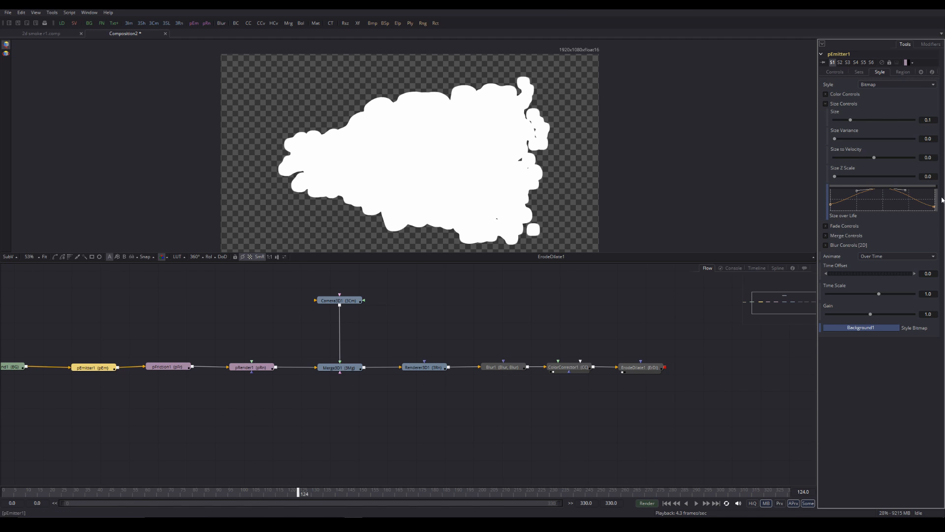
left_click_drag(937, 194, 936, 194)
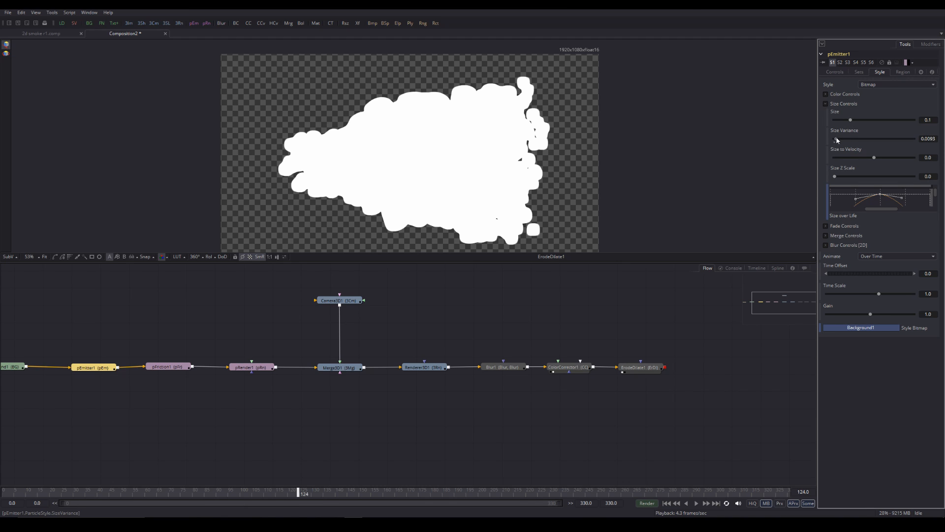
left_click_drag(840, 139, 845, 140)
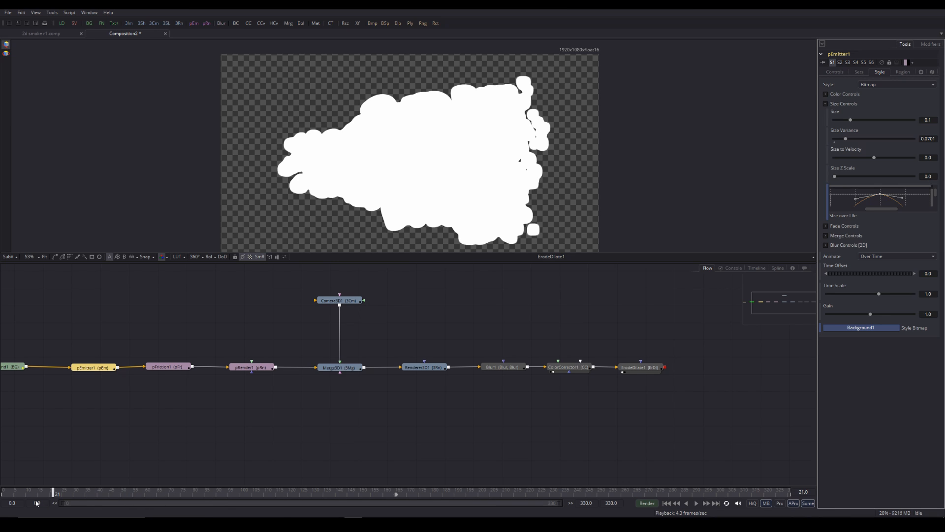
left_click(3, 493)
left_click(697, 504)
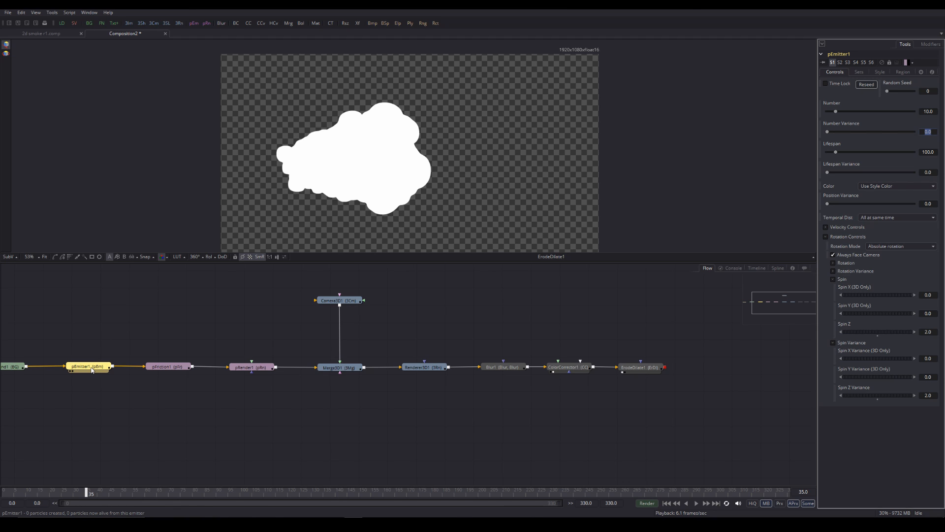
- Set the particle number of pEmitter1 to 2.0 and play the smoke animation from the current frame
left_click(91, 368)
double_click(934, 113)
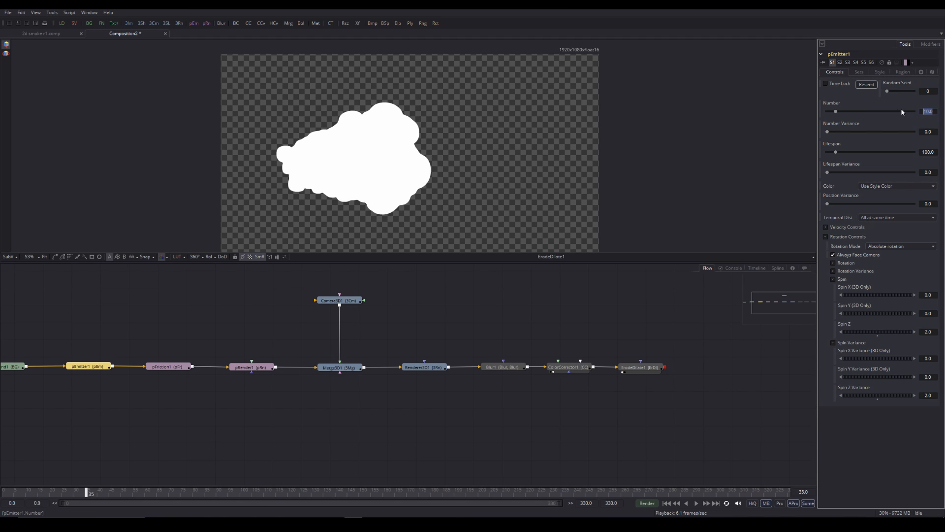
type("2")
key("Tab")
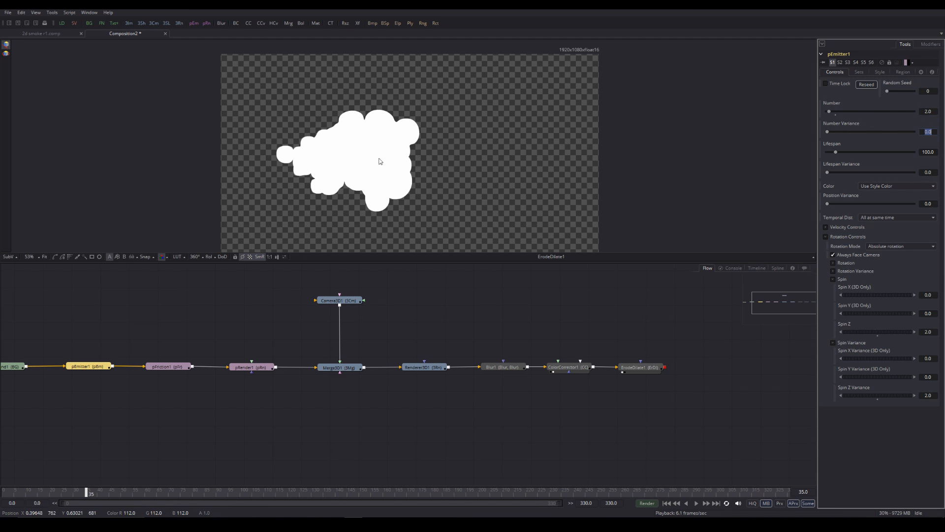
left_click(696, 504)
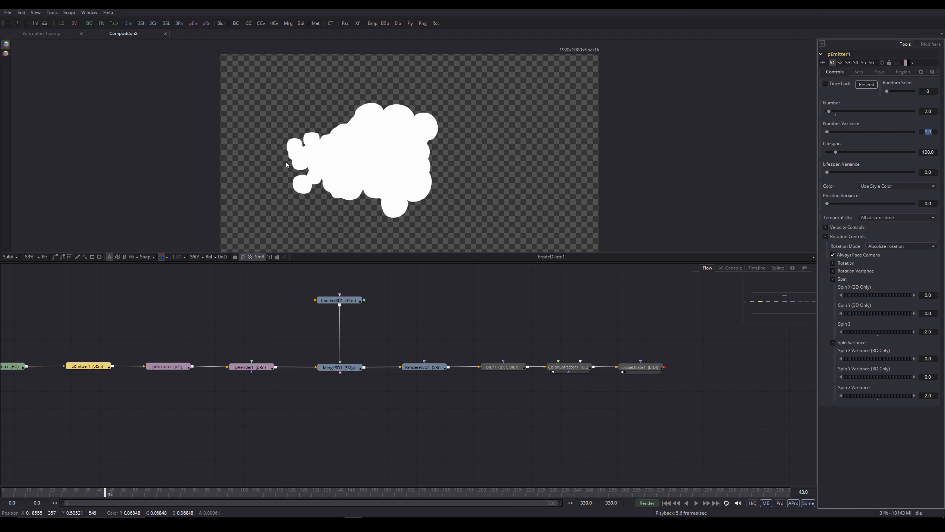
- Display Merge3D1 in a second viewer beside the ErodeDilate1 output and examine the smoke particles up close in 3D
left_click(902, 72)
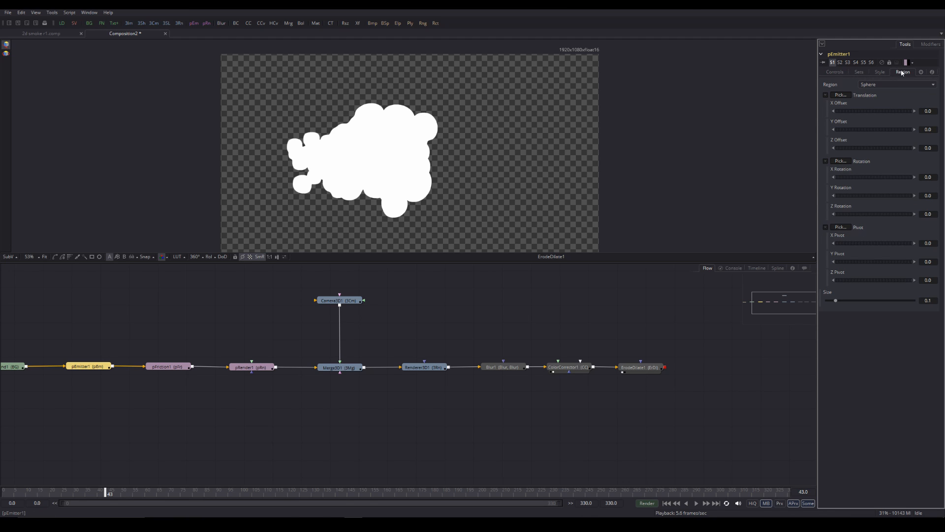
left_click(330, 369)
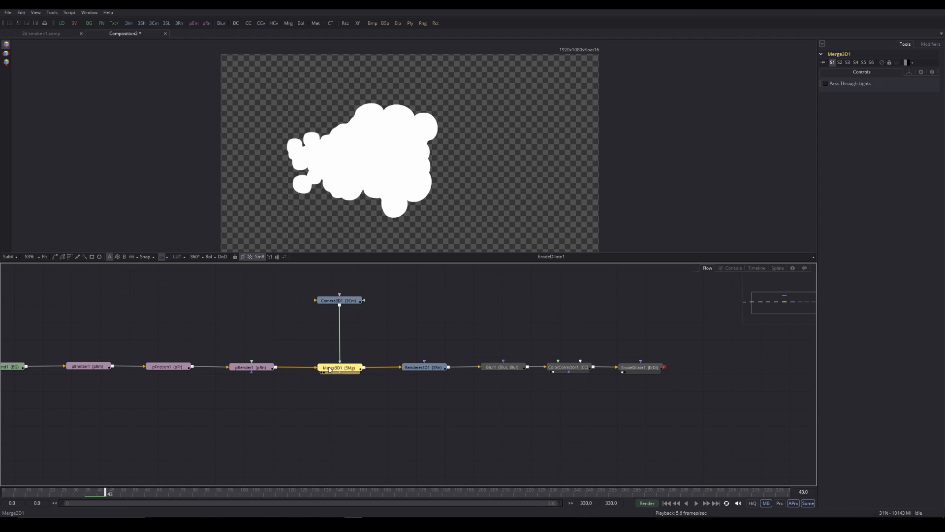
left_click(21, 23)
key("2")
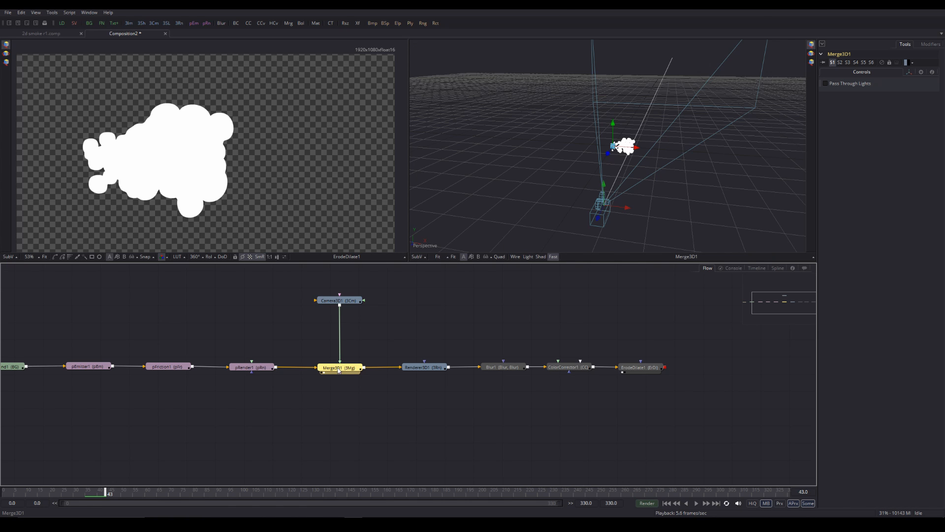
left_click_drag(708, 180, 619, 151)
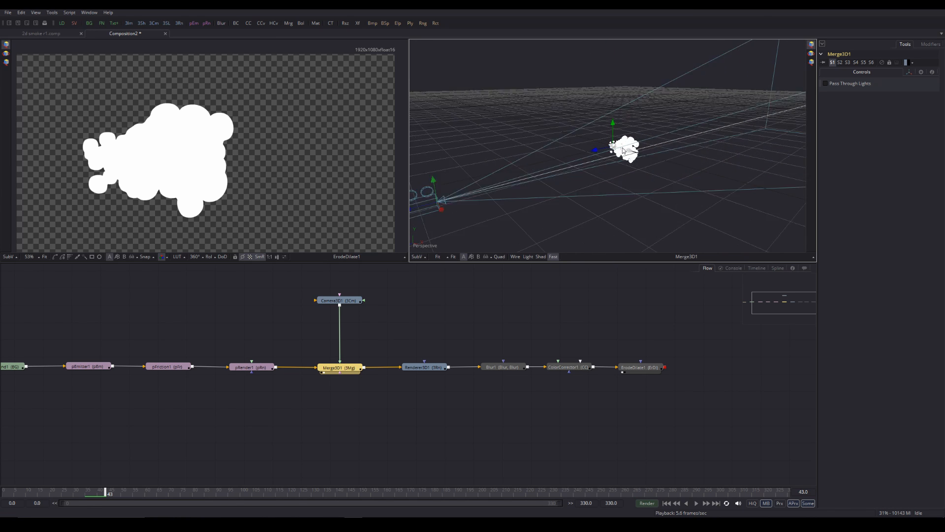
scroll(620, 151, "up", 10)
scroll(620, 151, "down", 3)
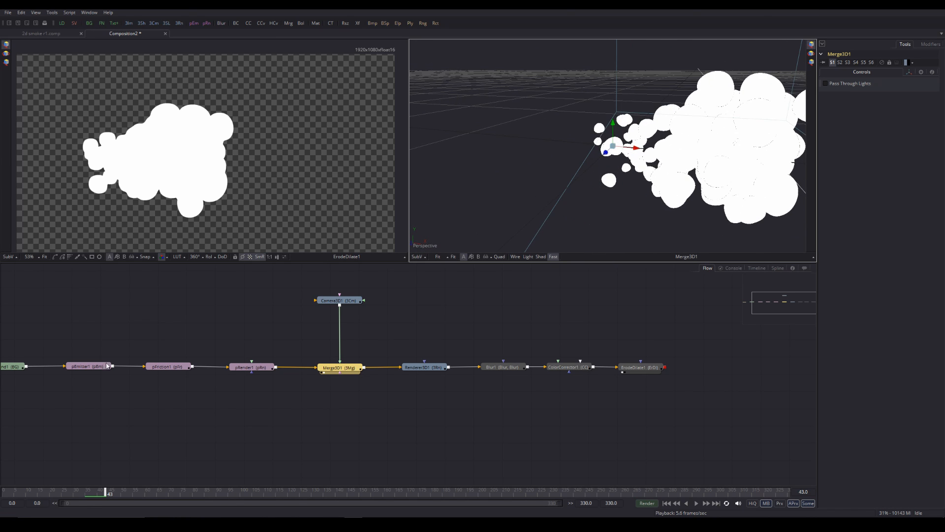
- Set the size of pEmitter1's sphere emission region to about 0.038
left_click(91, 367)
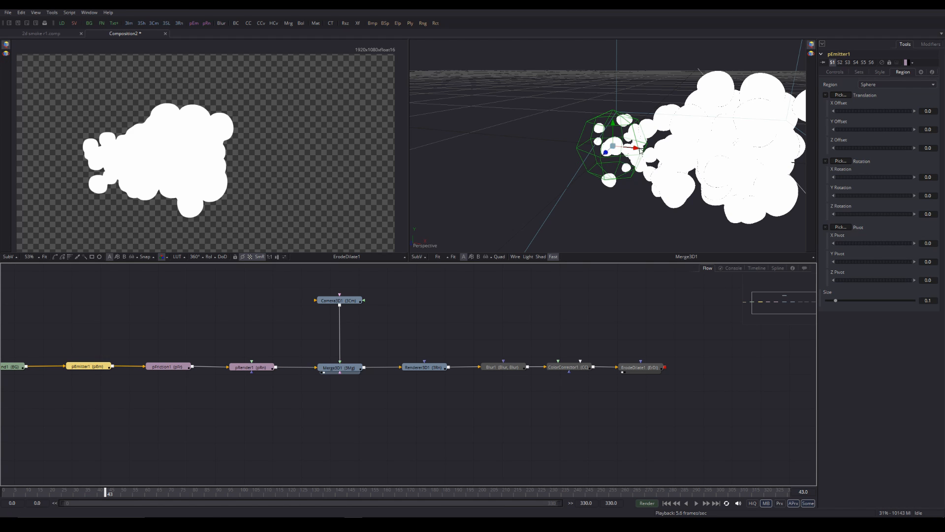
scroll(610, 169, "up", 2)
scroll(611, 169, "down", 3)
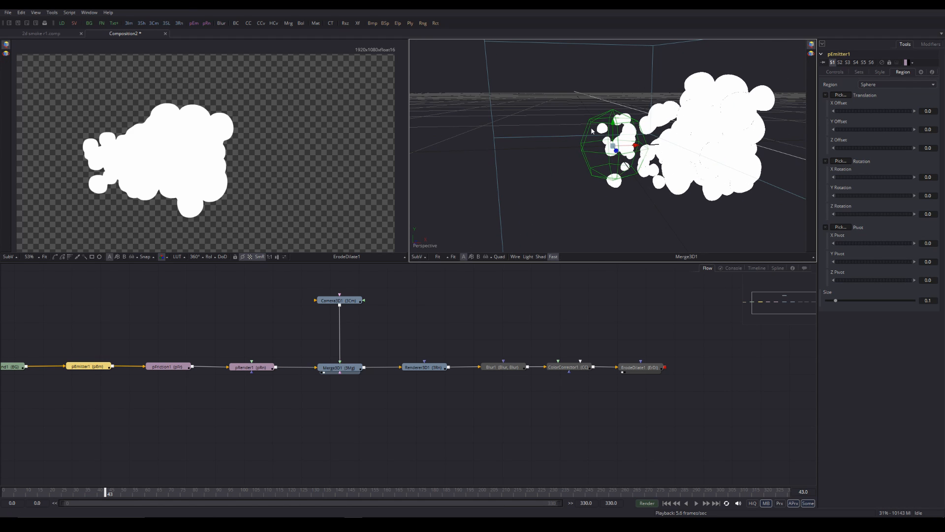
left_click_drag(663, 160, 664, 145)
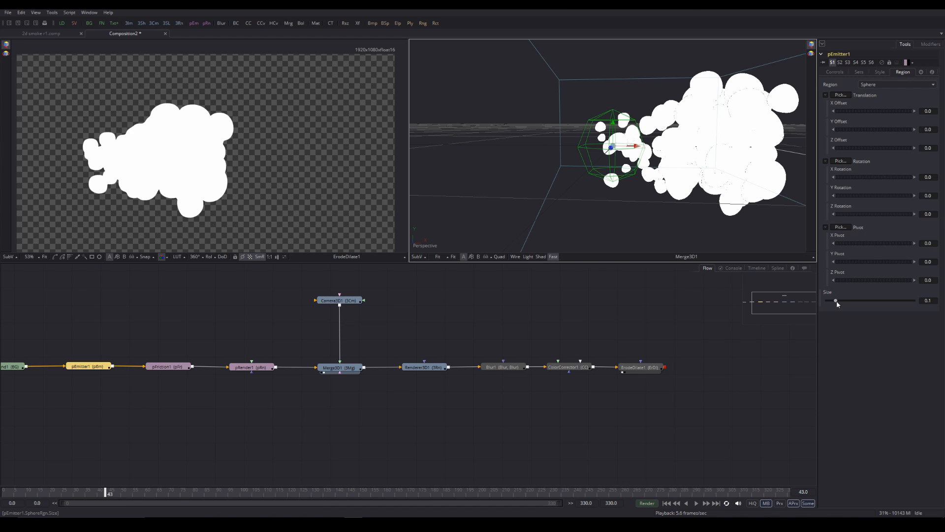
left_click_drag(836, 301, 831, 302)
- Return to a single viewer showing the ErodeDilate1 output and play the smoke animation
left_click(266, 131)
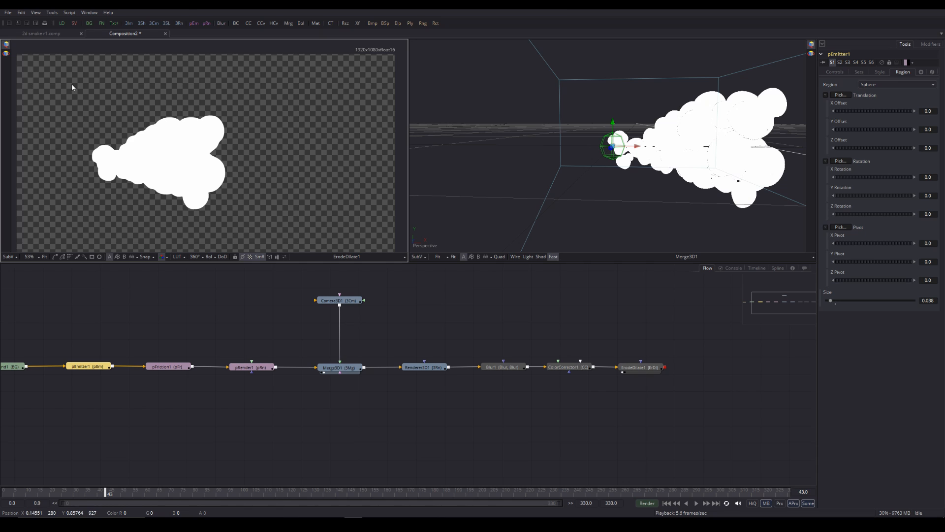
left_click(9, 24)
left_click(697, 503)
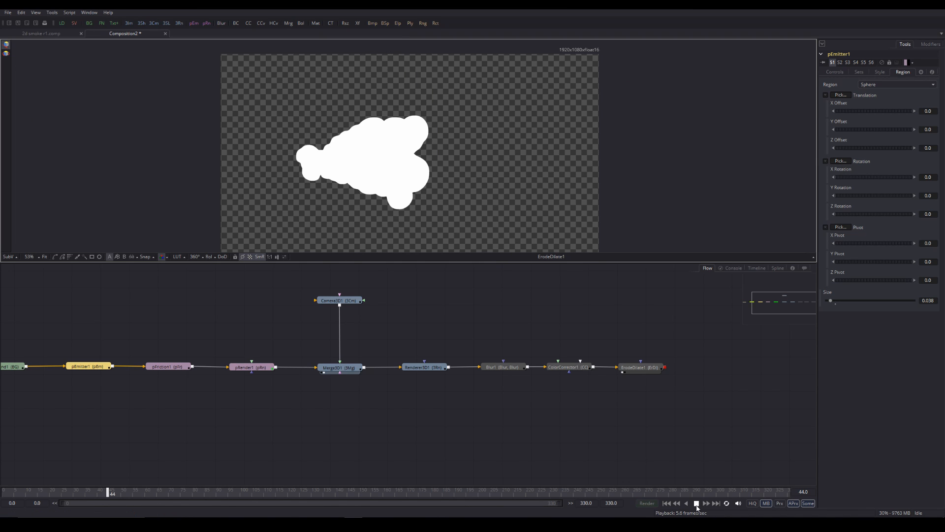